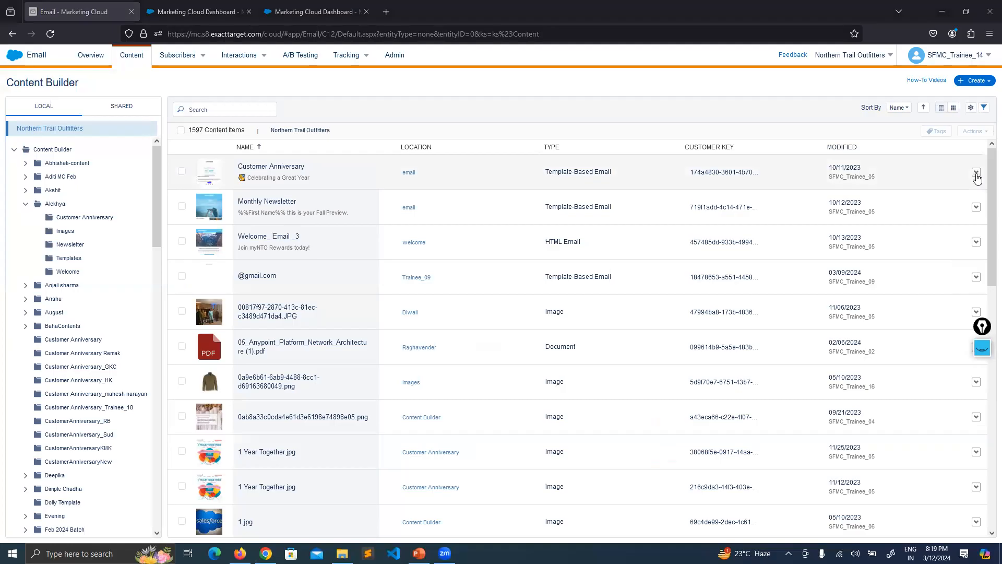
Run Content Detective on the Customer Anniversary email and read the notice at the head of its report
{"action": "left_click", "coordinate": [975, 174]}
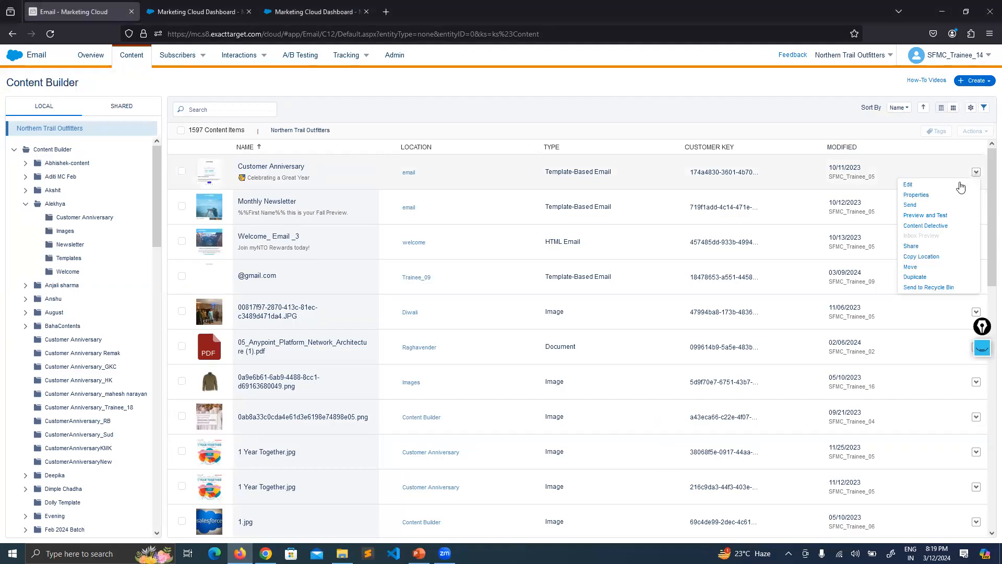
{"action": "left_click", "coordinate": [933, 227]}
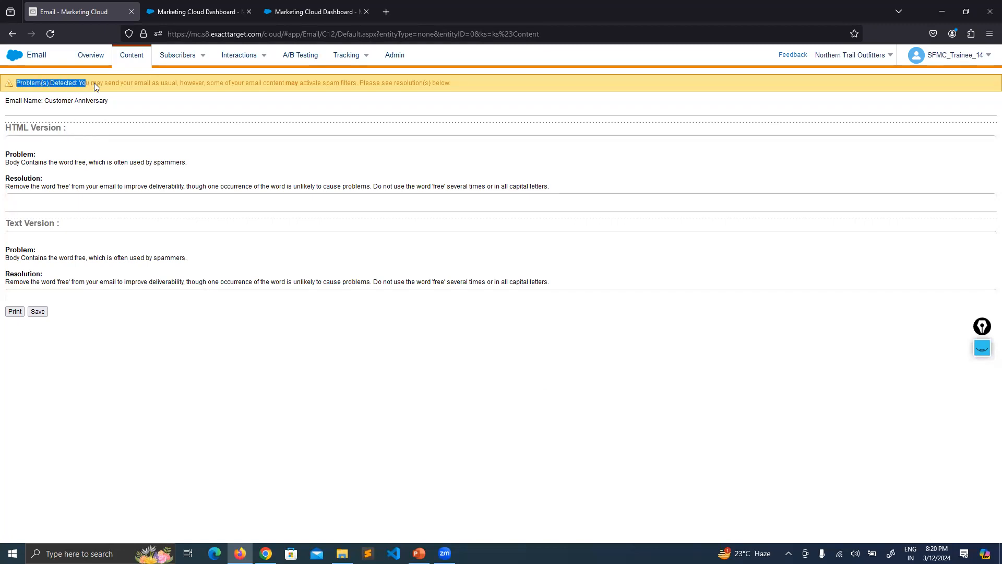
{"action": "left_click", "coordinate": [122, 83]}
{"action": "left_click_drag", "start_coordinate": [104, 86], "coordinate": [358, 90]}
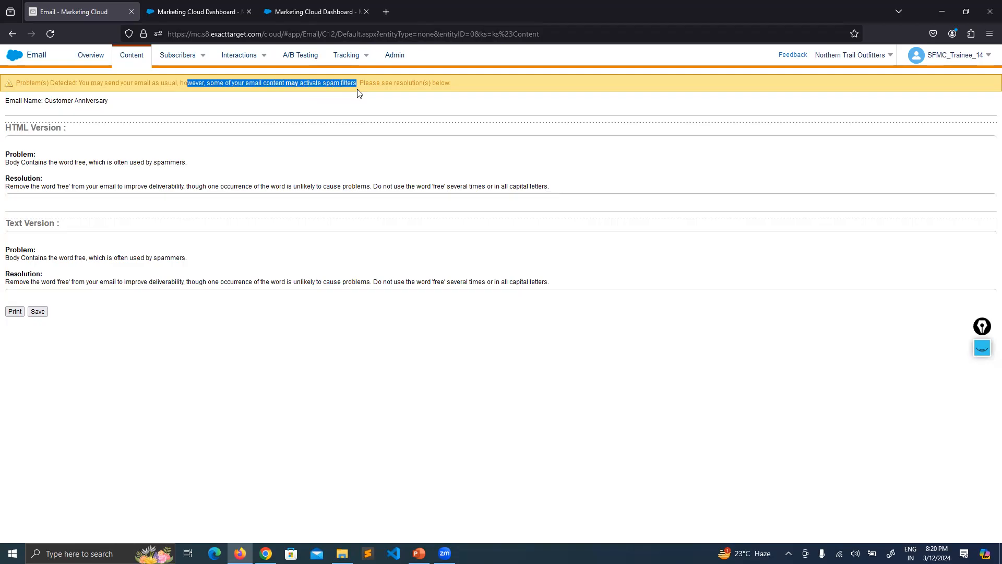
{"action": "left_click", "coordinate": [359, 93]}
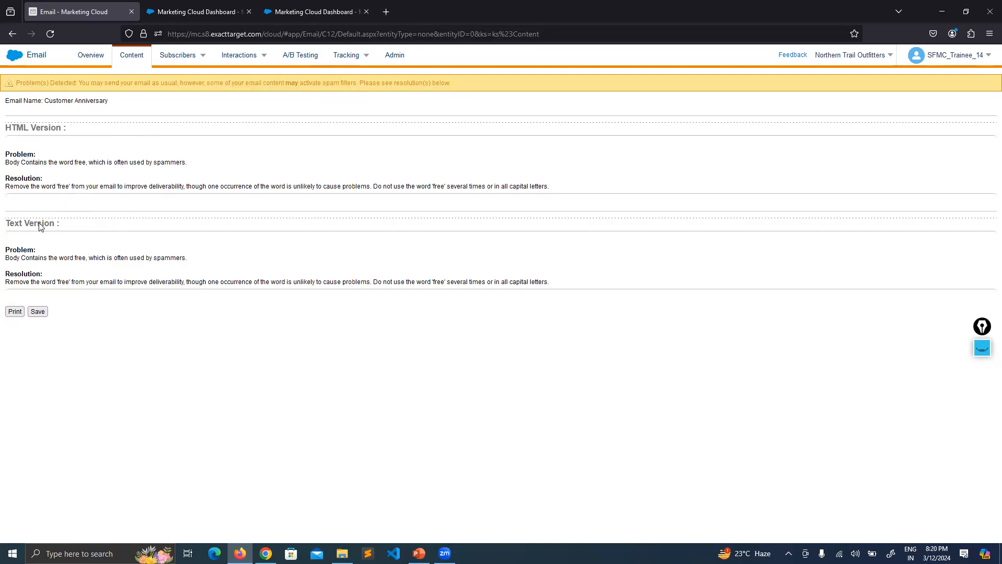
Examine the problem and resolution listed for the email's text version in the Content Detective report
{"action": "mouse_move", "coordinate": [17, 259]}
{"action": "left_mouse_down"}
{"action": "mouse_move", "coordinate": [187, 259]}
{"action": "mouse_move", "coordinate": [29, 260]}
{"action": "left_mouse_up"}
{"action": "left_click", "coordinate": [211, 260]}
{"action": "left_click", "coordinate": [216, 364]}
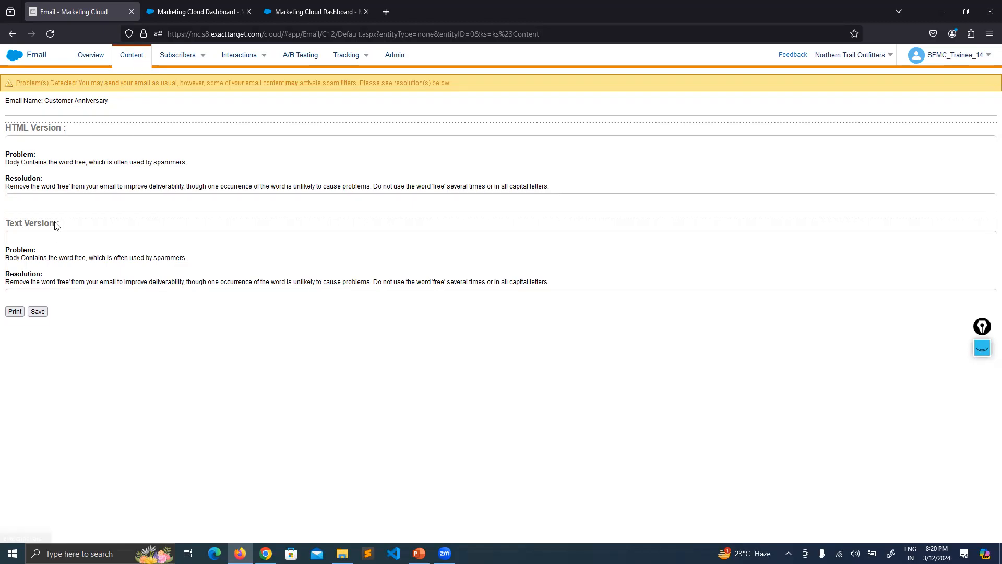
{"action": "left_click_drag", "start_coordinate": [6, 260], "coordinate": [89, 255]}
{"action": "left_click", "coordinate": [82, 261]}
{"action": "left_click", "coordinate": [91, 259]}
Return to the content list, open the Customer Anniversary email and check its body text for the flagged word "free"
{"action": "left_click", "coordinate": [134, 52]}
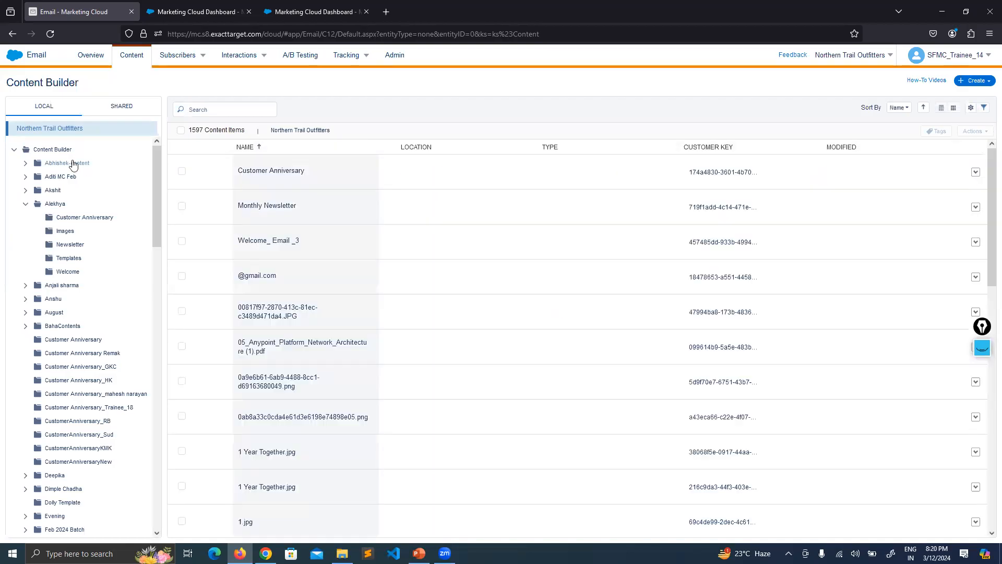
{"action": "left_click", "coordinate": [332, 178]}
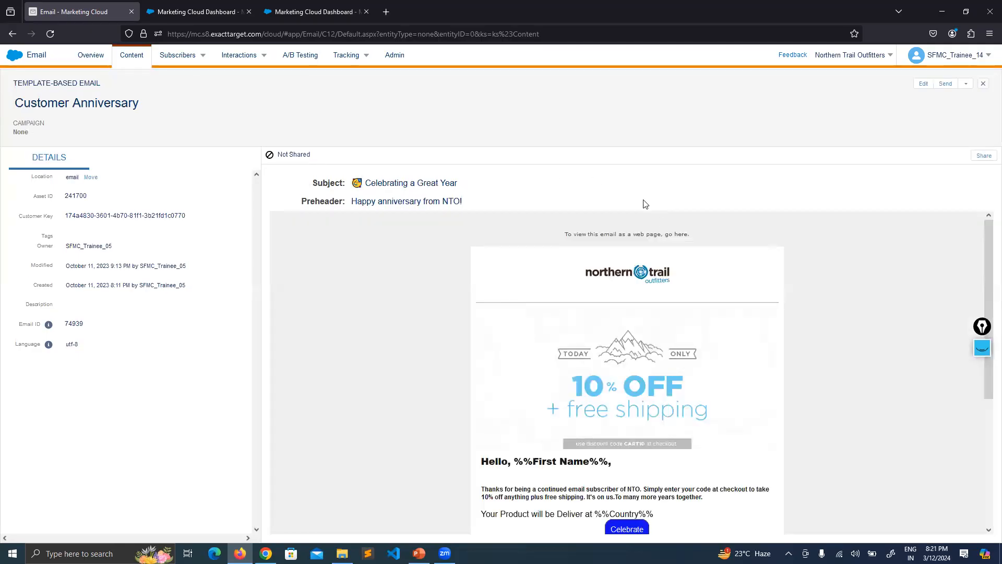
{"action": "scroll", "coordinate": [748, 261], "scroll_direction": "down", "scroll_amount": 1}
{"action": "scroll", "coordinate": [741, 256], "scroll_direction": "down", "scroll_amount": 3}
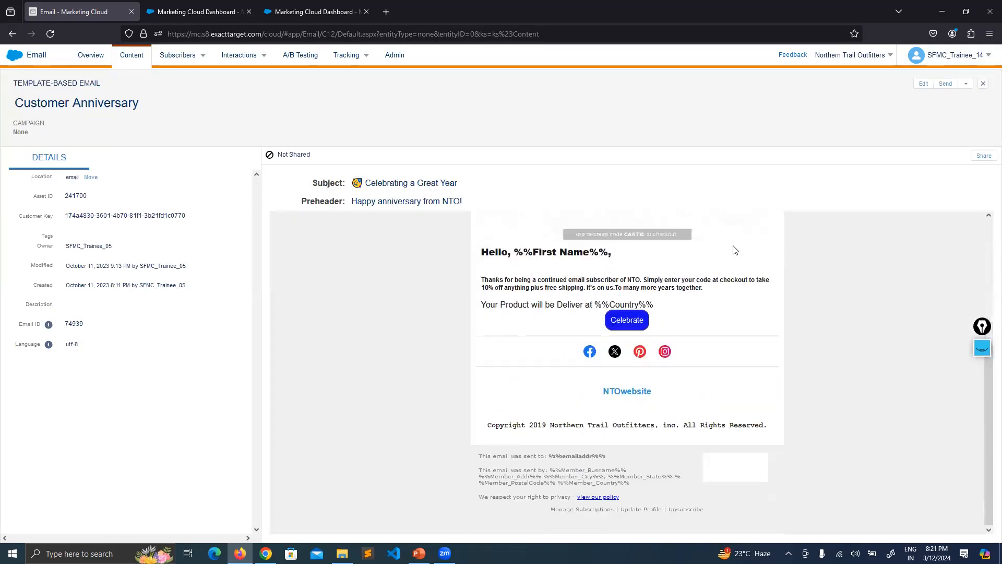
{"action": "left_click_drag", "start_coordinate": [513, 305], "coordinate": [578, 306]}
{"action": "left_click_drag", "start_coordinate": [508, 288], "coordinate": [543, 289]}
{"action": "left_click", "coordinate": [573, 334]}
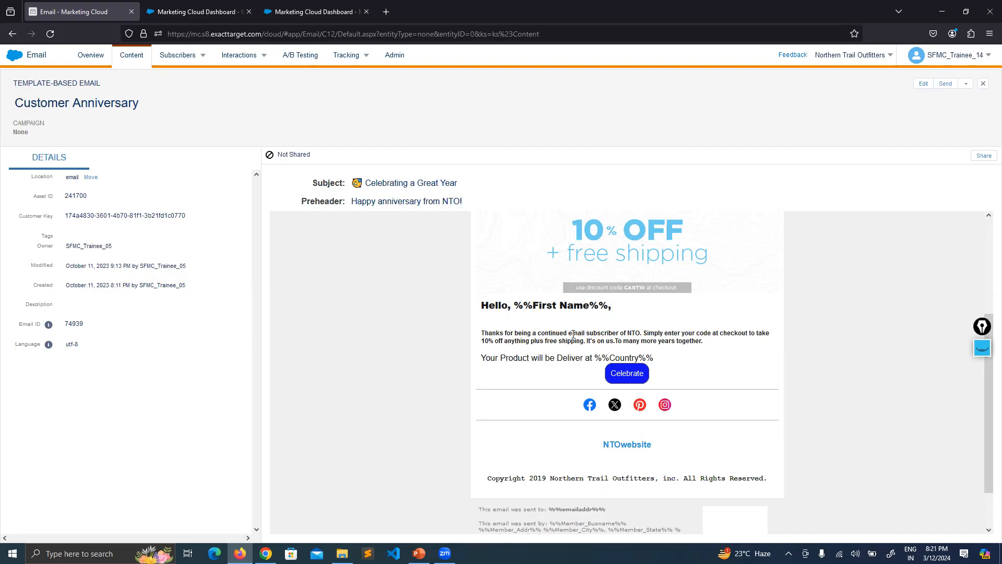
Compare the "free shipping" wording in the email's offer banner with the wording in its body paragraph
{"action": "scroll", "coordinate": [787, 381], "scroll_direction": "up", "scroll_amount": 3}
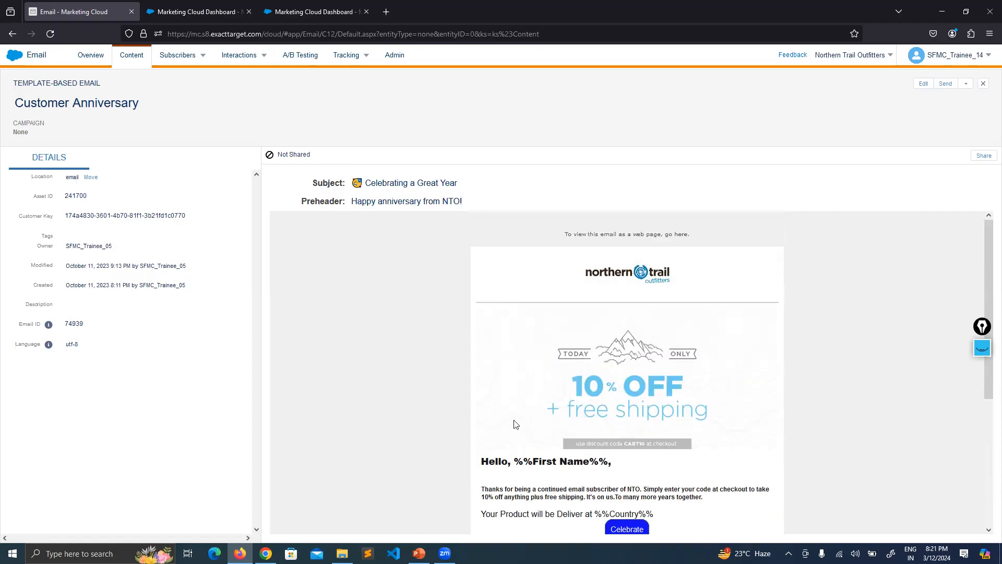
{"action": "scroll", "coordinate": [803, 299], "scroll_direction": "down", "scroll_amount": 4}
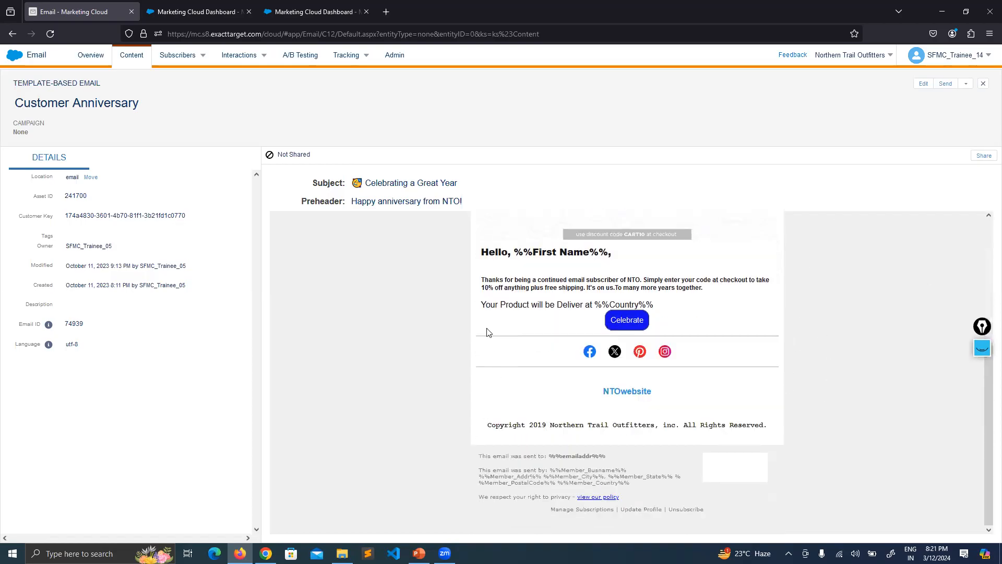
{"action": "left_click_drag", "start_coordinate": [556, 288], "coordinate": [511, 288]}
{"action": "left_click", "coordinate": [570, 286]}
{"action": "scroll", "coordinate": [711, 303], "scroll_direction": "up", "scroll_amount": 2}
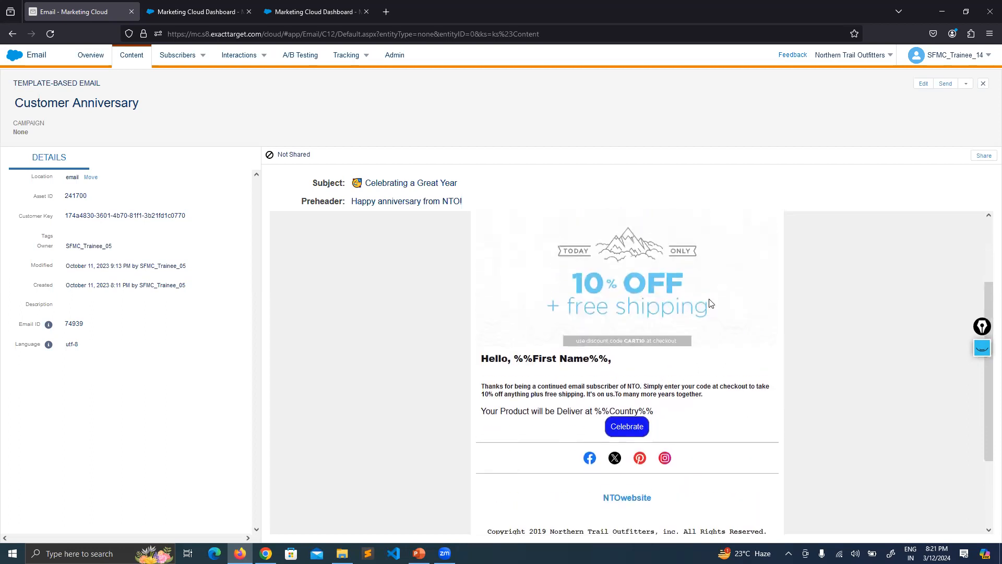
{"action": "scroll", "coordinate": [710, 302], "scroll_direction": "up", "scroll_amount": 2}
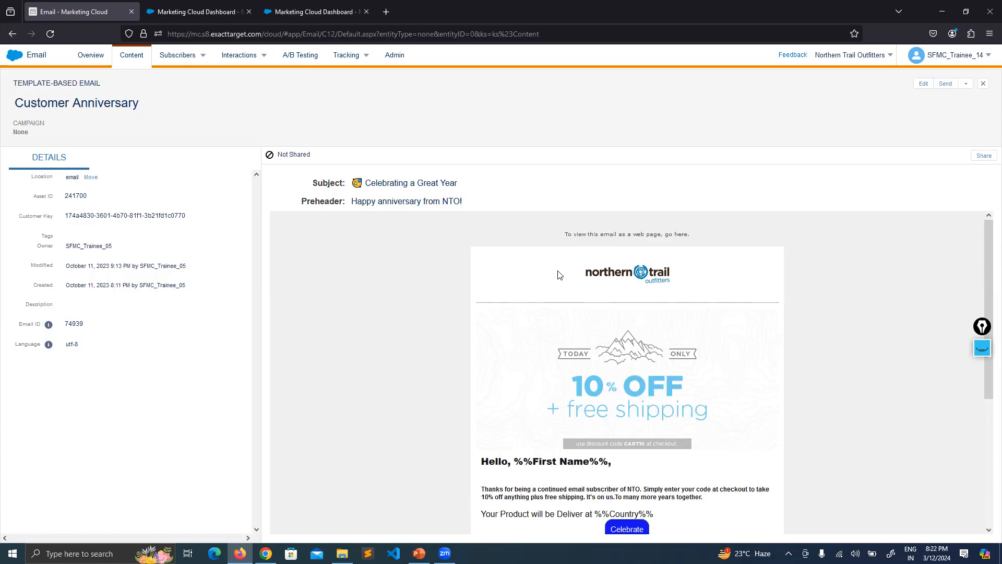
Draw a circled "1M" annotation over the email's header area, and clear the drawing
{"action": "left_click", "coordinate": [982, 348]}
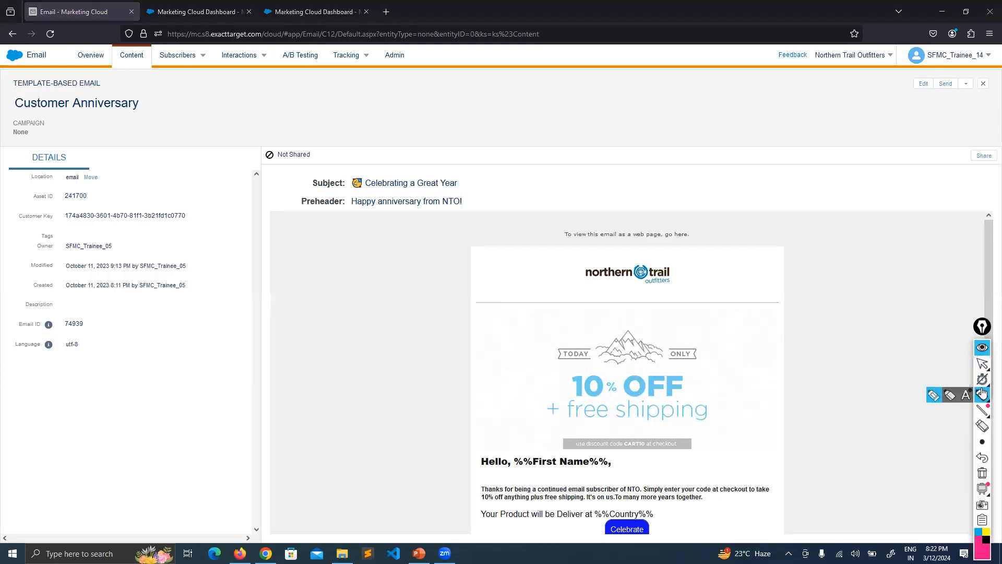
{"action": "mouse_move", "coordinate": [594, 121]}
{"action": "left_mouse_down"}
{"action": "mouse_move", "coordinate": [594, 144]}
{"action": "mouse_move", "coordinate": [610, 121]}
{"action": "mouse_move", "coordinate": [640, 141]}
{"action": "left_mouse_up"}
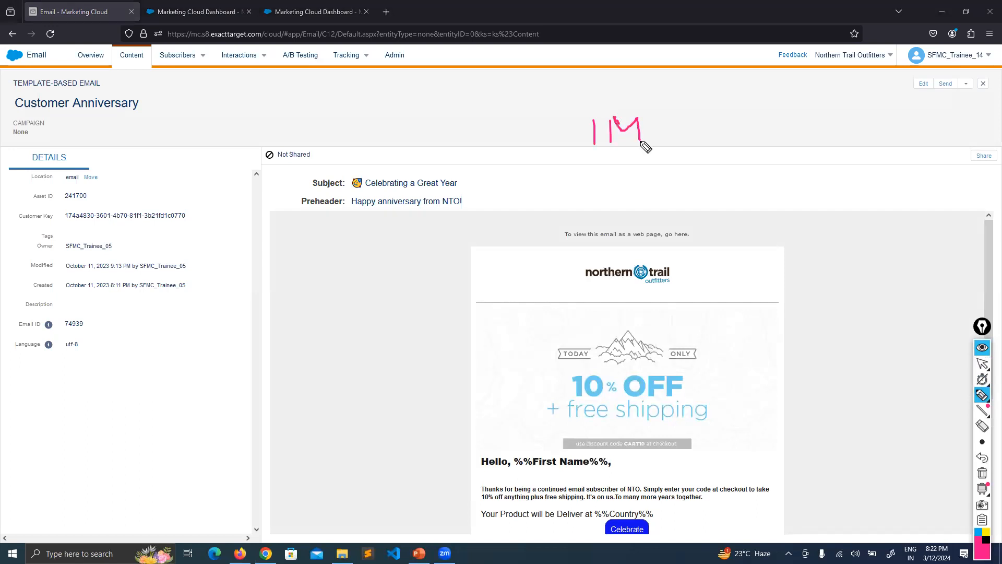
{"action": "mouse_move", "coordinate": [652, 98]}
{"action": "left_mouse_down"}
{"action": "mouse_move", "coordinate": [588, 184]}
{"action": "mouse_move", "coordinate": [383, 71]}
{"action": "left_mouse_up"}
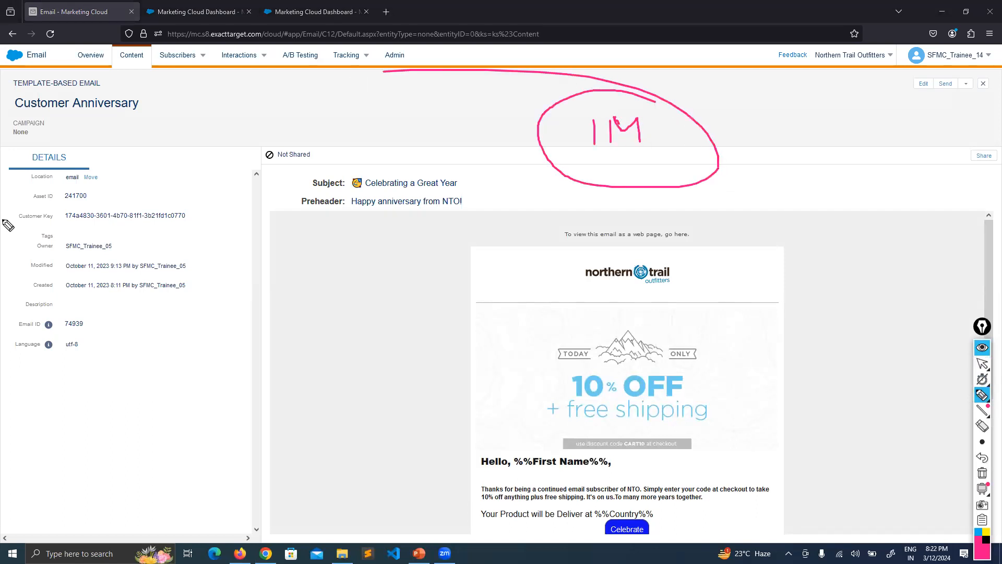
{"action": "left_click", "coordinate": [982, 472]}
{"action": "left_click", "coordinate": [981, 325]}
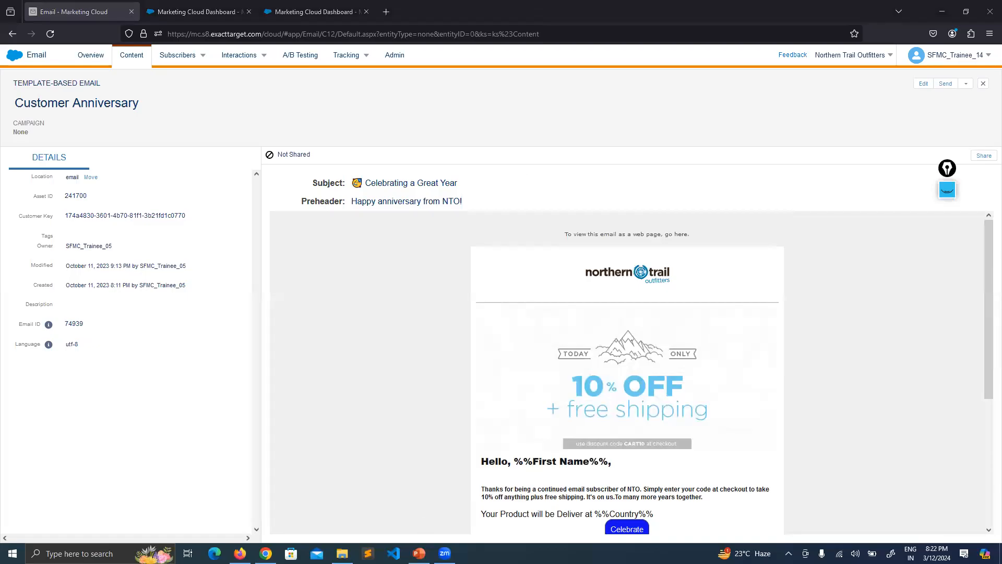
Switch to the SFMC presentation in PowerPoint and browse the slide thumbnails following the Content Detective slide
{"action": "key", "text": "alt+Tab"}
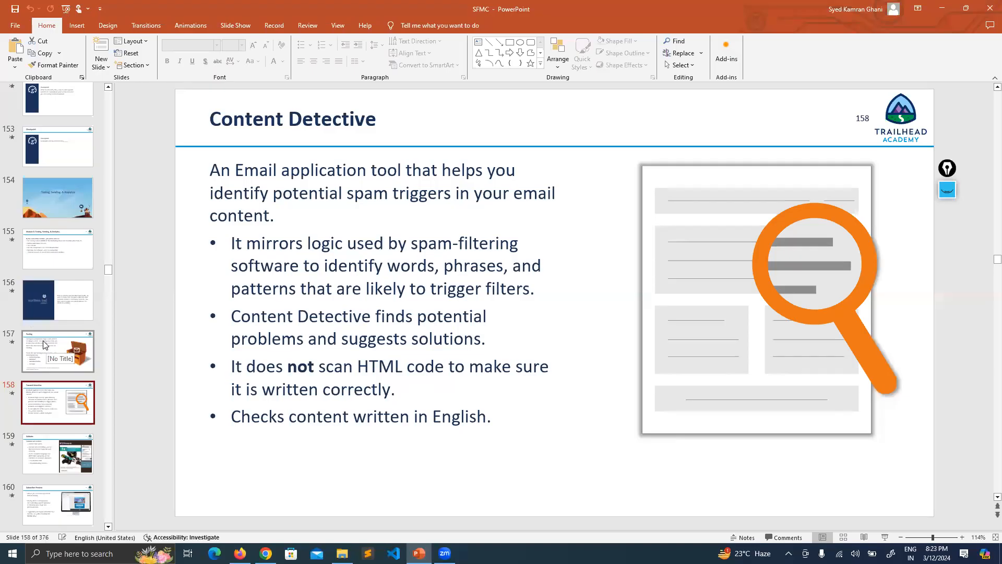
{"action": "scroll", "coordinate": [57, 319], "scroll_direction": "down", "scroll_amount": 1}
{"action": "scroll", "coordinate": [58, 341], "scroll_direction": "down", "scroll_amount": 2}
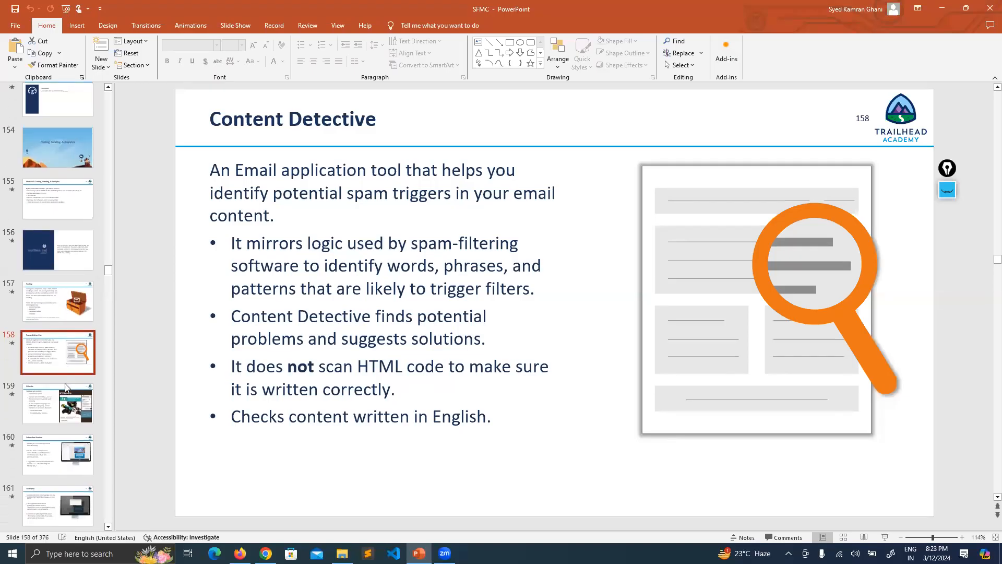
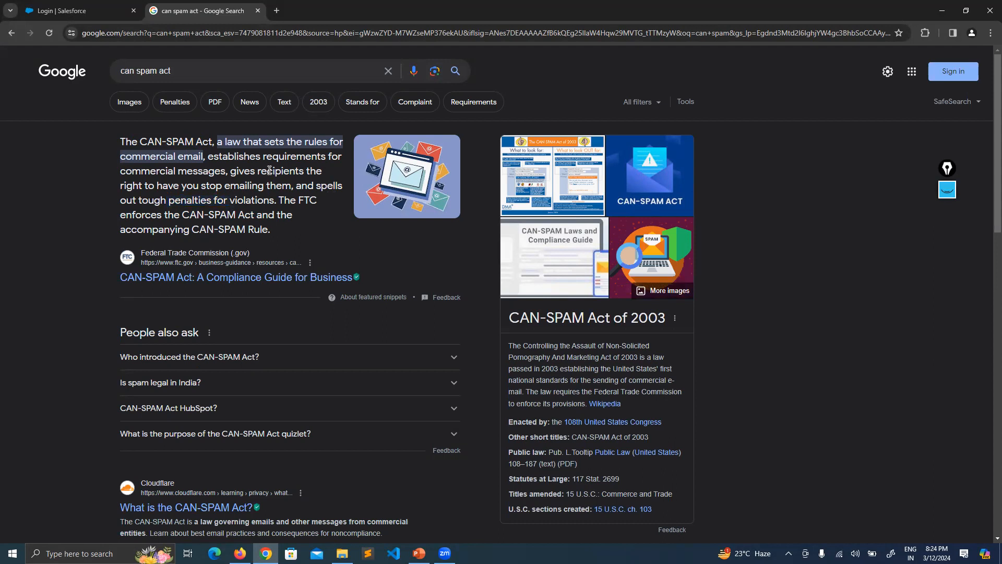
Switch to Marketing Cloud in Firefox, close the Customer Anniversary email, and move the floating annotation toolbar down the content list
{"action": "left_click", "coordinate": [83, 10]}
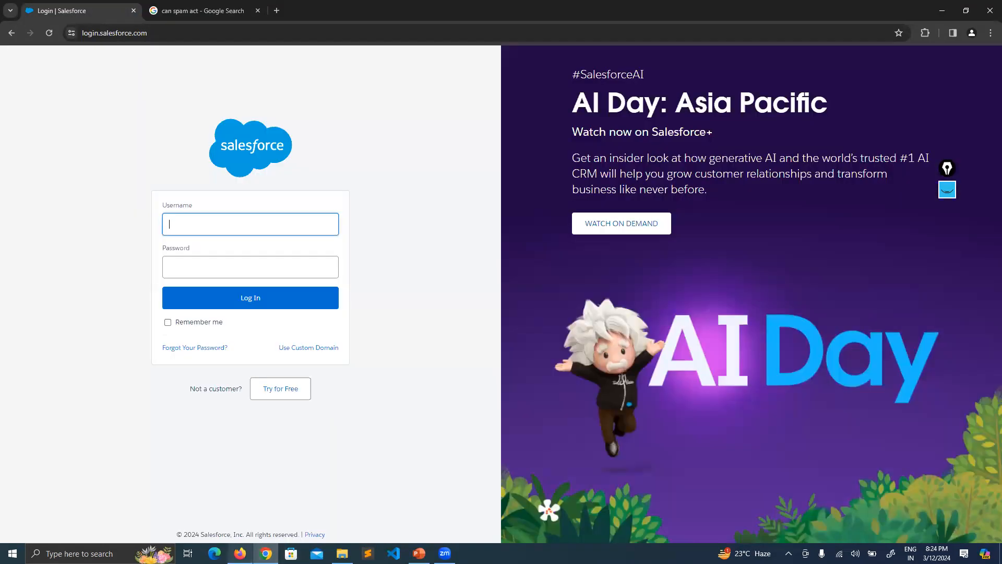
{"action": "left_click", "coordinate": [239, 553]}
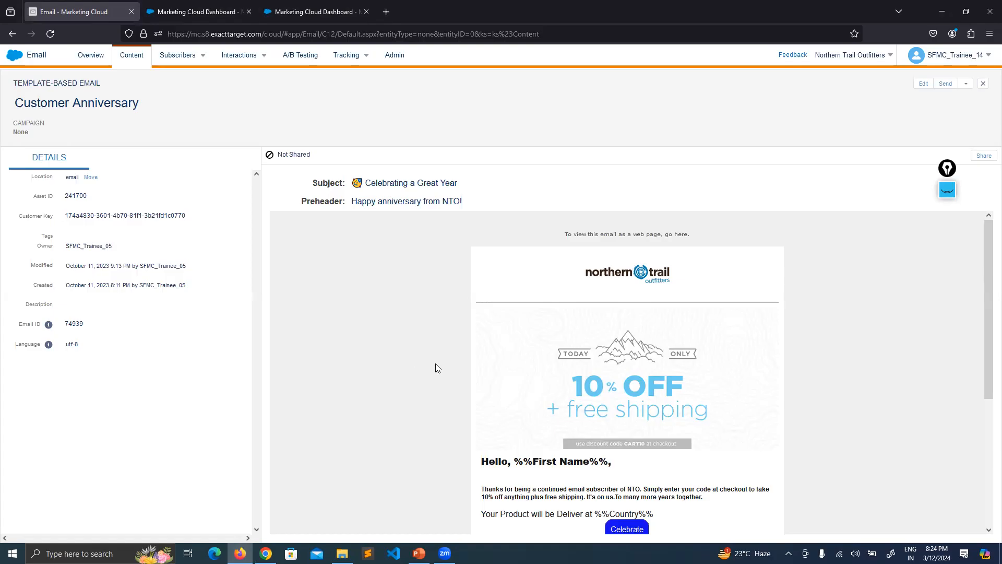
{"action": "left_click", "coordinate": [980, 85]}
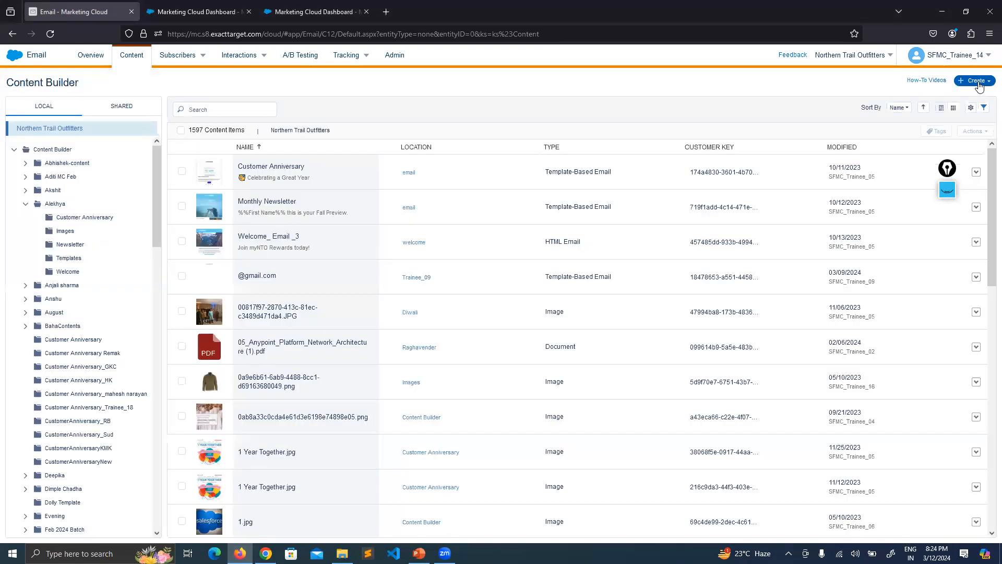
{"action": "left_click_drag", "start_coordinate": [948, 170], "coordinate": [945, 255]}
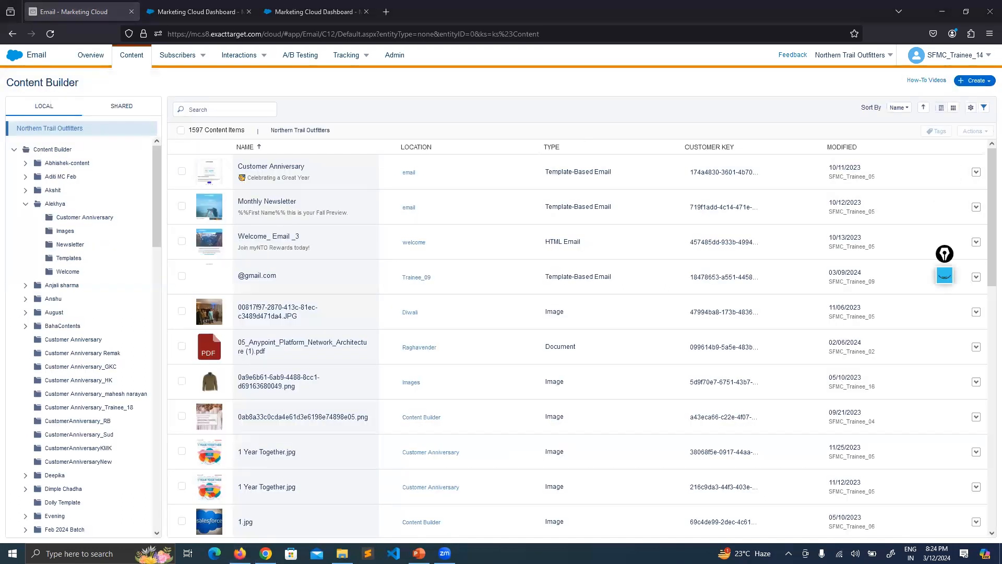
Switch to the SFMC presentation in PowerPoint, show the Testing slide, and highlight Content Detective in its list of testing tools
{"action": "left_click", "coordinate": [419, 554]}
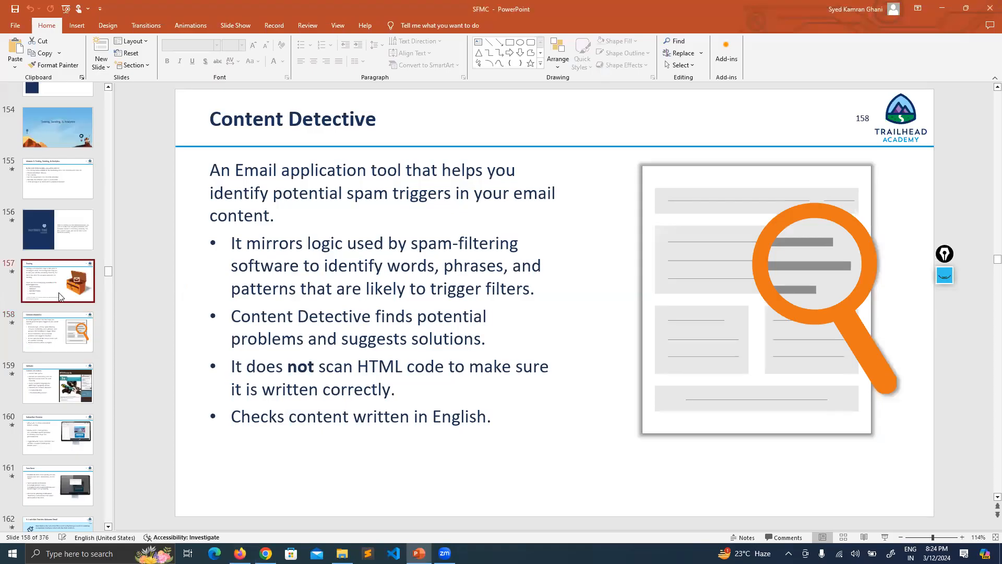
{"action": "left_click", "coordinate": [59, 296]}
{"action": "left_click_drag", "start_coordinate": [361, 365], "coordinate": [229, 362]}
{"action": "left_click", "coordinate": [183, 349]}
Switch back to Marketing Cloud, run Content Detective on the Customer Anniversary email, and review the problem listed for its text version
{"action": "key", "text": "alt+Tab"}
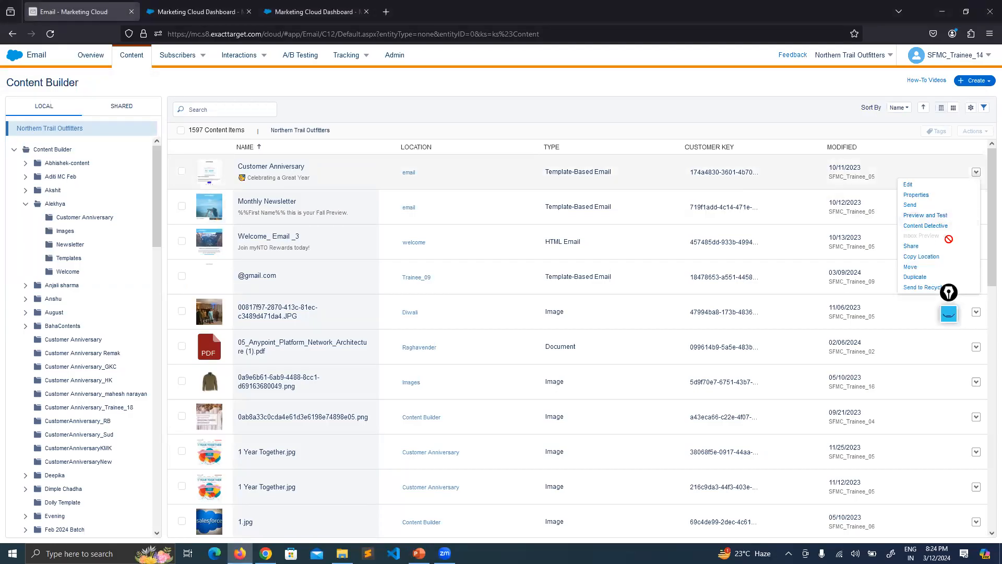
{"action": "left_click", "coordinate": [929, 229]}
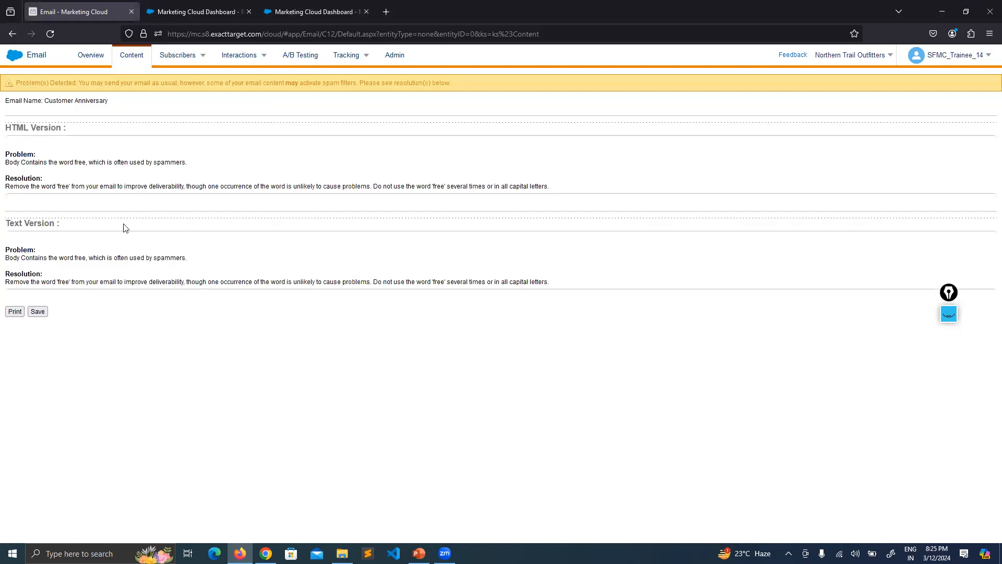
{"action": "left_click_drag", "start_coordinate": [33, 251], "coordinate": [15, 251]}
{"action": "left_click", "coordinate": [15, 251]}
{"action": "left_click_drag", "start_coordinate": [85, 260], "coordinate": [59, 260]}
{"action": "left_click", "coordinate": [47, 259]}
Return to the content list, open the Customer Anniversary email, and review its body text through to the footer
{"action": "left_click", "coordinate": [123, 61]}
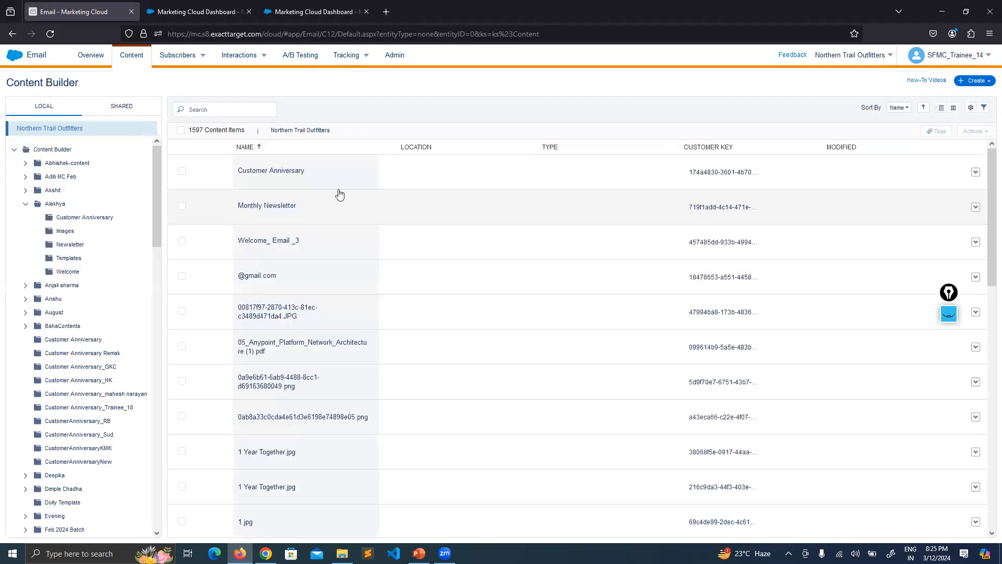
{"action": "left_click", "coordinate": [307, 175]}
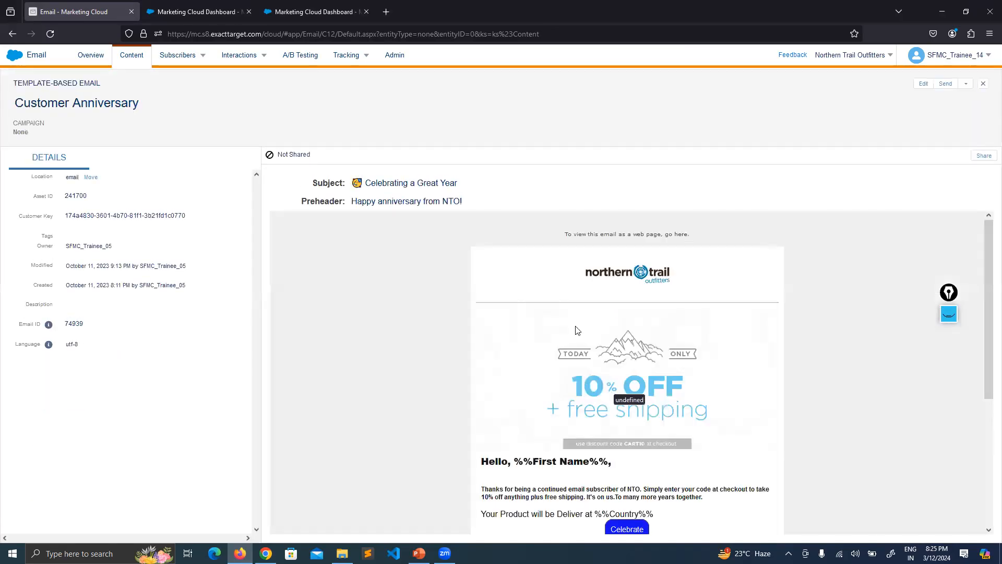
{"action": "scroll", "coordinate": [577, 330], "scroll_direction": "down", "scroll_amount": 3}
{"action": "left_click_drag", "start_coordinate": [556, 336], "coordinate": [546, 338]}
{"action": "left_click", "coordinate": [548, 353]}
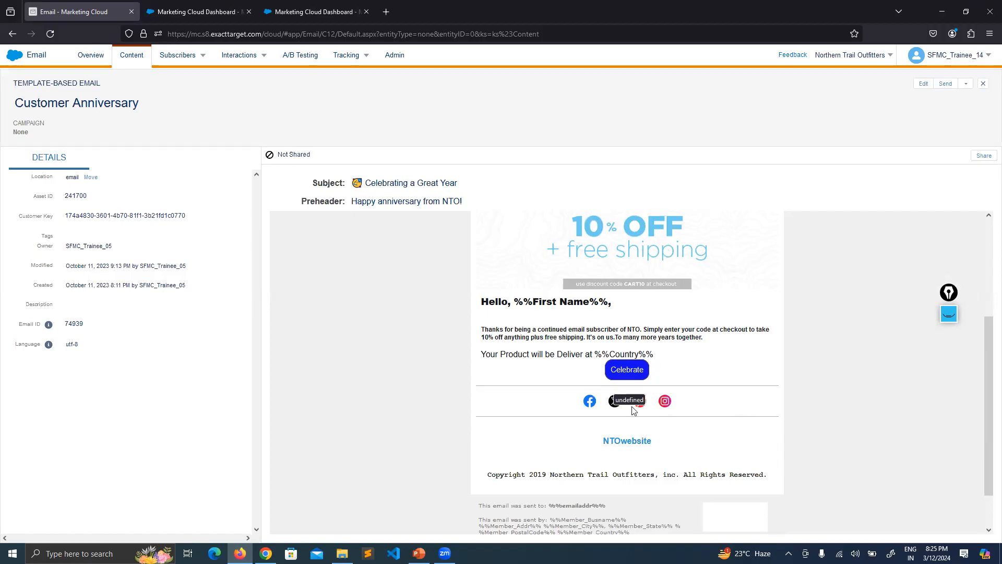
{"action": "scroll", "coordinate": [718, 396], "scroll_direction": "up", "scroll_amount": 2}
{"action": "scroll", "coordinate": [714, 388], "scroll_direction": "down", "scroll_amount": 3}
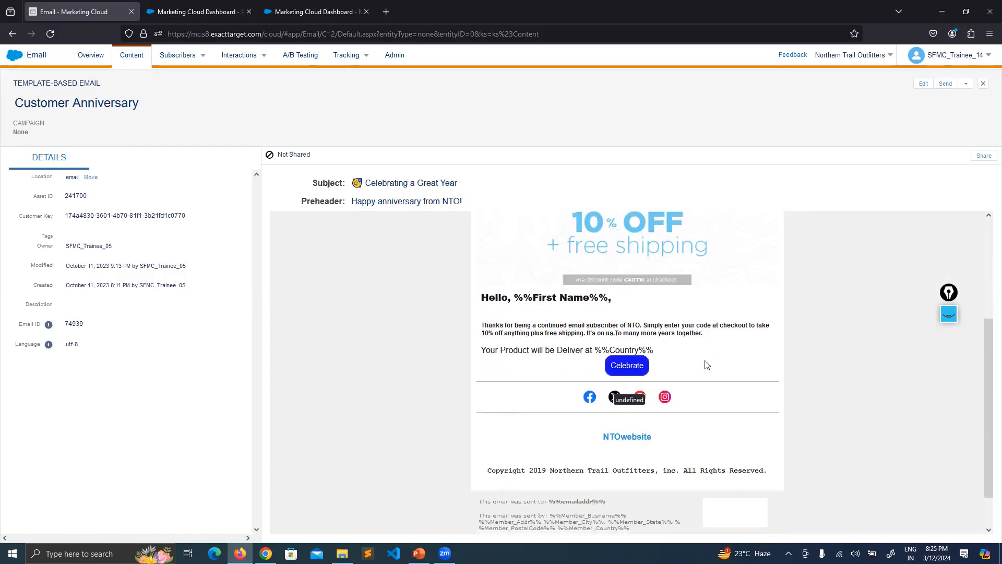
{"action": "scroll", "coordinate": [706, 365], "scroll_direction": "down", "scroll_amount": 1}
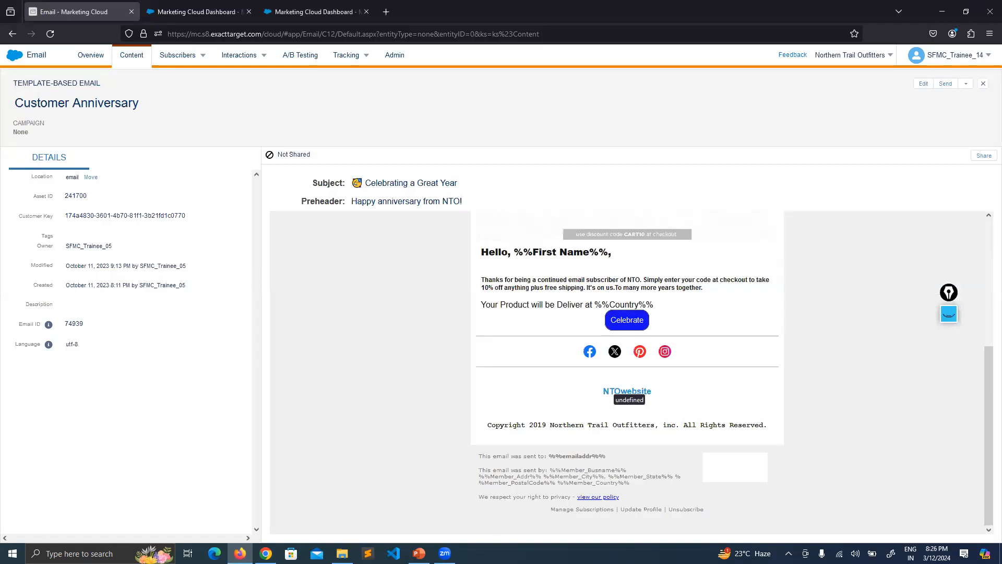
Switch to PowerPoint, show the Validate slide, and highlight the required elements "Unsubscribe link" and "Physical mailing address"
{"action": "left_click", "coordinate": [419, 553]}
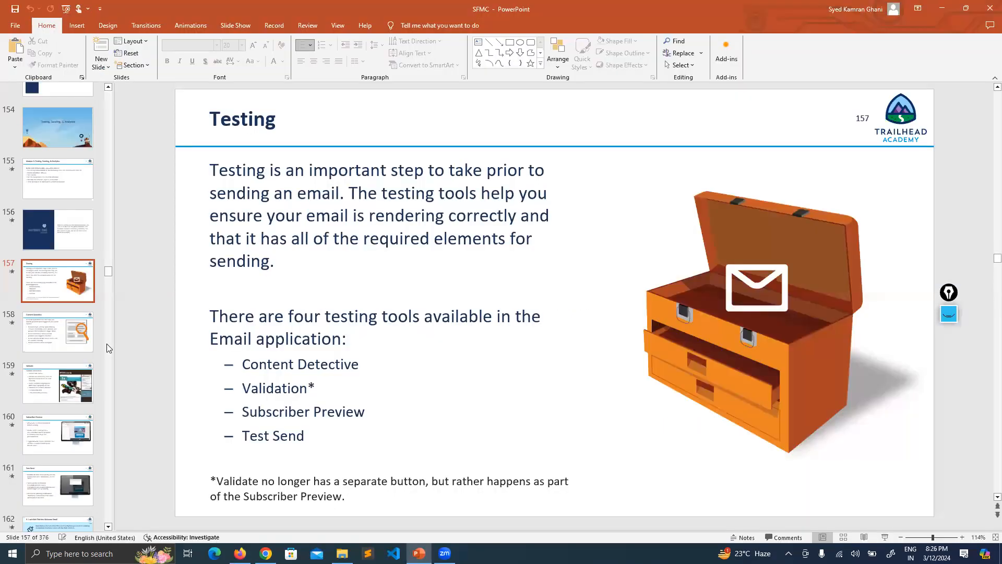
{"action": "left_click", "coordinate": [66, 386]}
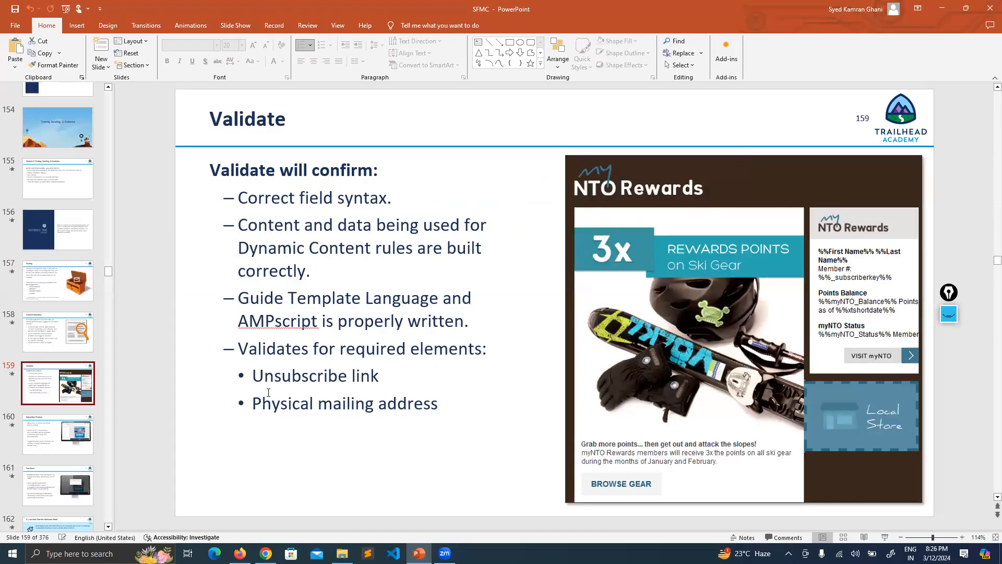
{"action": "left_click_drag", "start_coordinate": [255, 377], "coordinate": [382, 377]}
{"action": "left_click", "coordinate": [183, 310]}
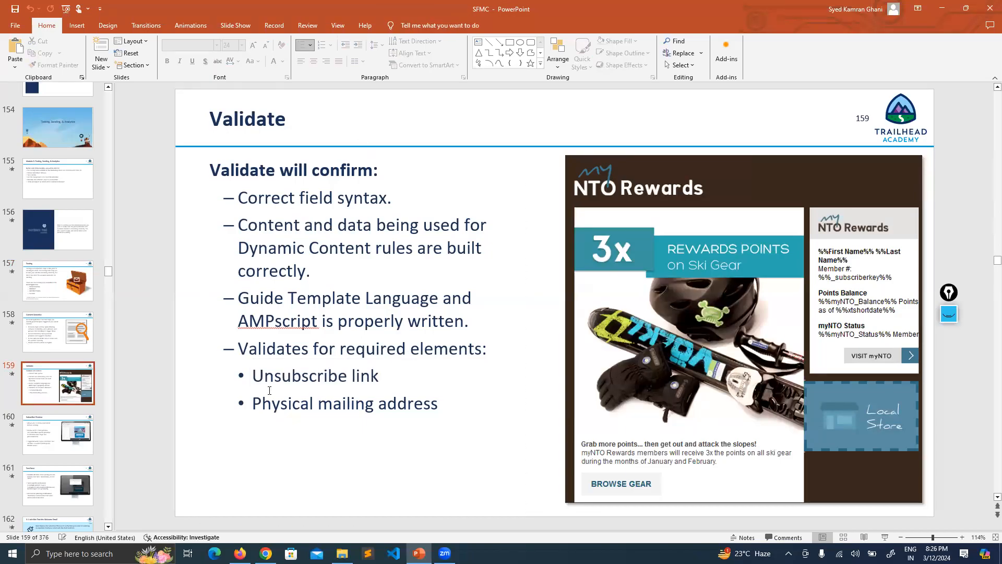
{"action": "left_click_drag", "start_coordinate": [254, 403], "coordinate": [442, 404]}
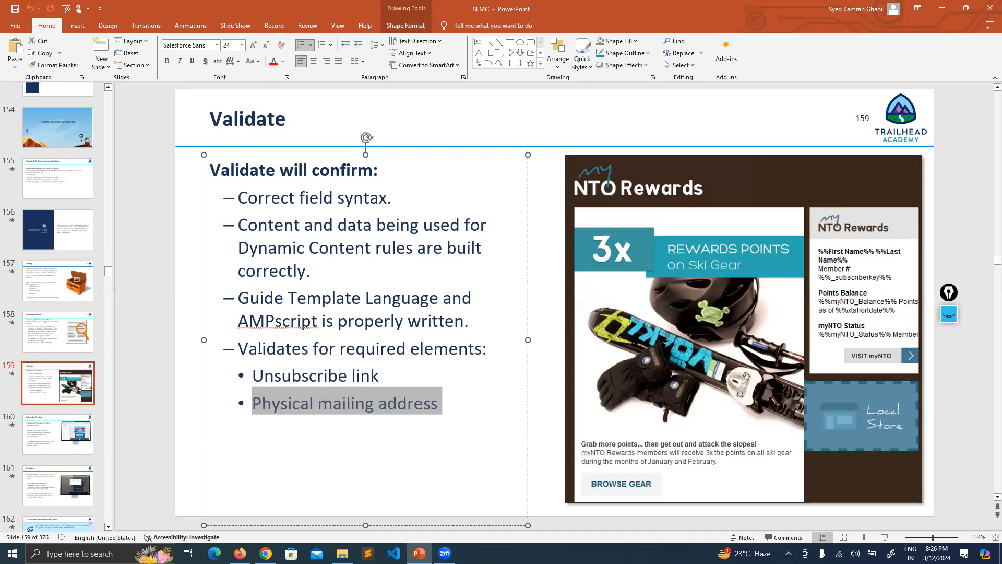
{"action": "left_click", "coordinate": [165, 321]}
Switch back to the Customer Anniversary email in Marketing Cloud and check the sender address fields in its footer
{"action": "left_click", "coordinate": [239, 553]}
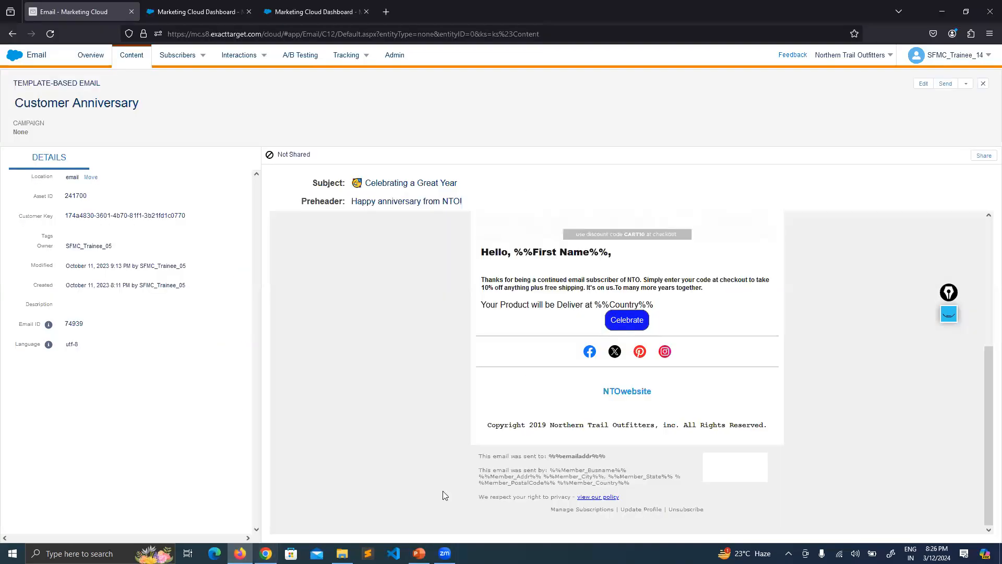
{"action": "left_click_drag", "start_coordinate": [487, 470], "coordinate": [439, 462]}
{"action": "left_click", "coordinate": [626, 483]}
{"action": "left_click", "coordinate": [439, 461]}
{"action": "scroll", "coordinate": [638, 368], "scroll_direction": "up", "scroll_amount": 4}
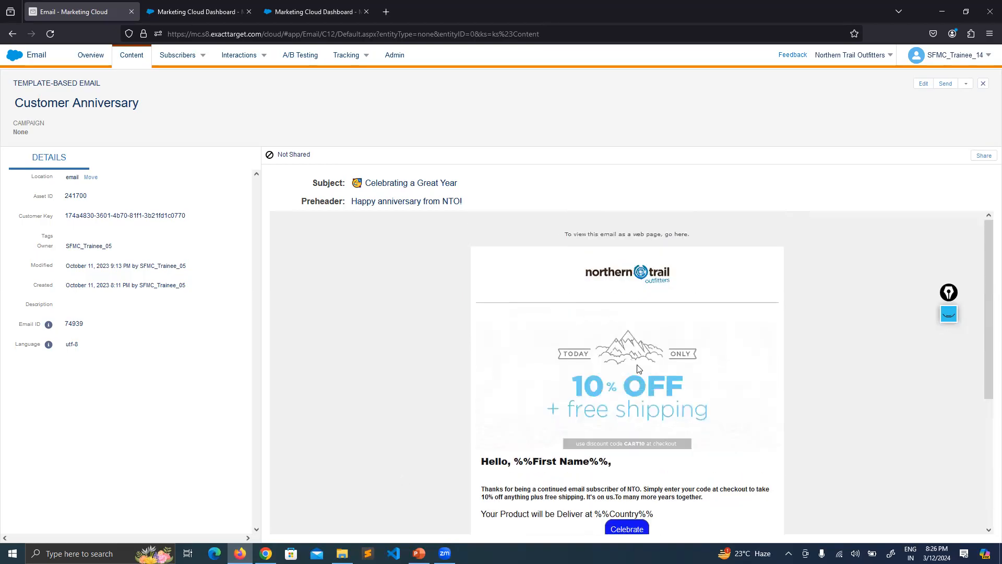
{"action": "left_click", "coordinate": [944, 83]}
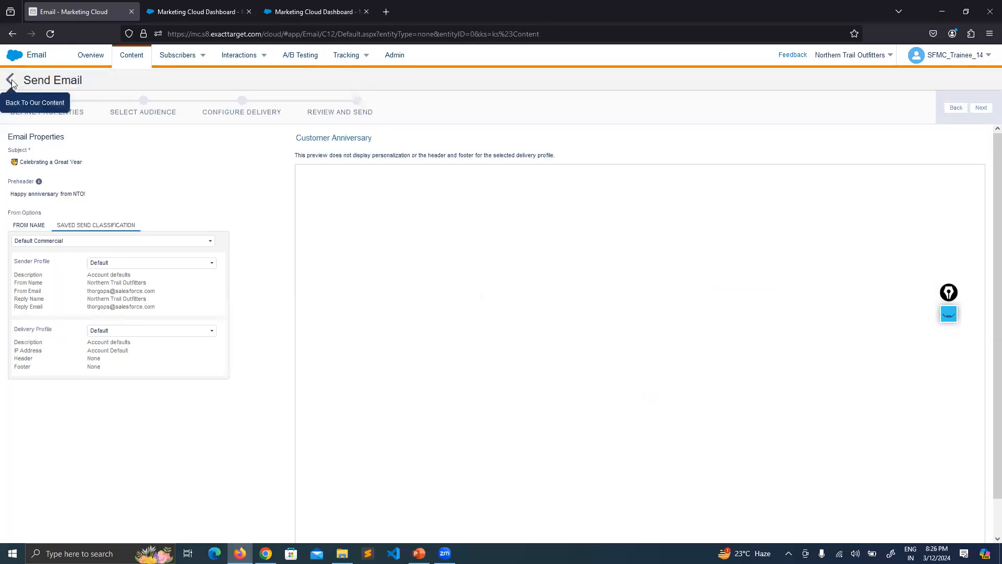
{"action": "left_click", "coordinate": [9, 83]}
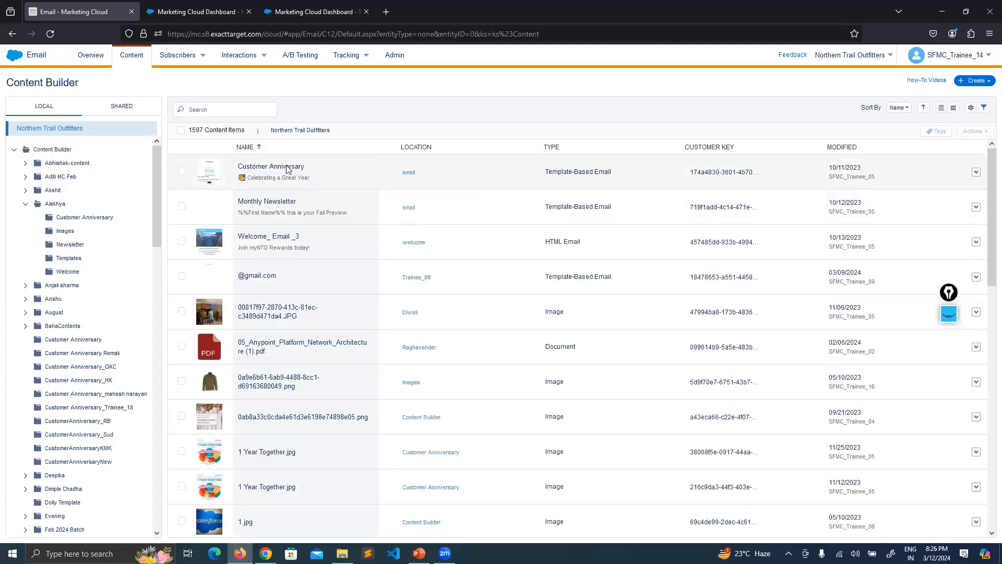
{"action": "left_click", "coordinate": [287, 167]}
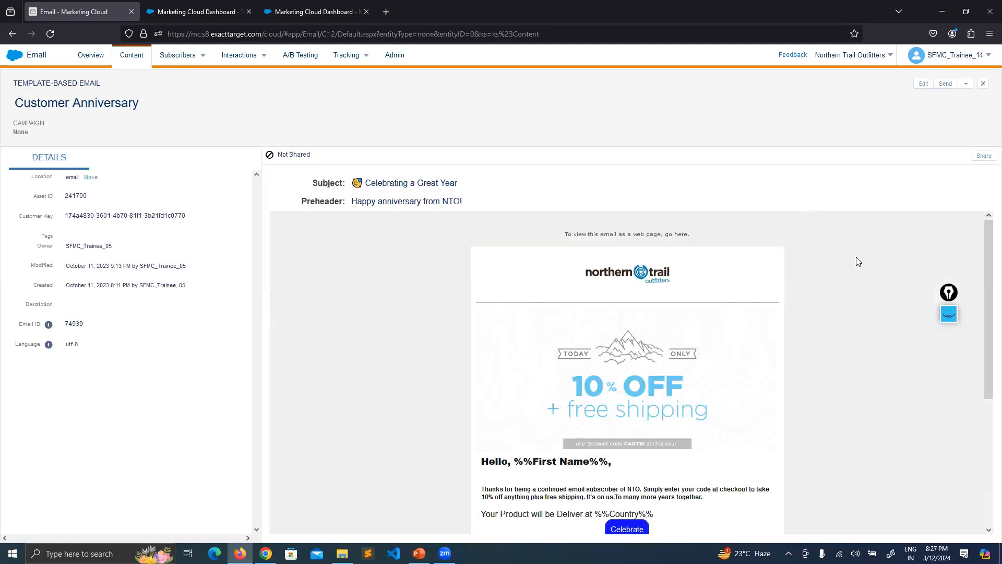
Open the Customer Anniversary email for editing and go to its Preview and Test stage
{"action": "scroll", "coordinate": [782, 338], "scroll_direction": "down", "scroll_amount": 4}
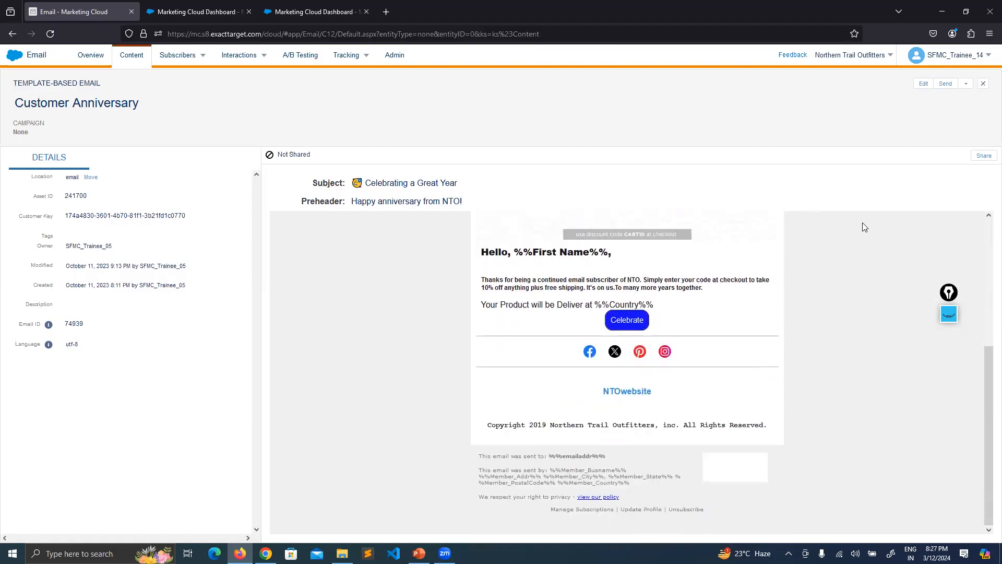
{"action": "left_click", "coordinate": [923, 89]}
{"action": "left_click", "coordinate": [877, 106]}
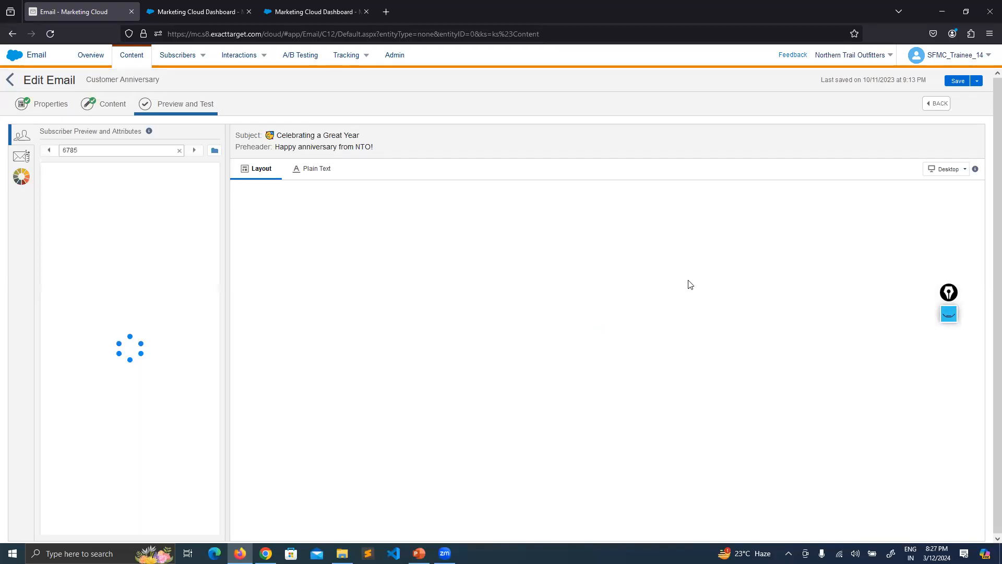
Check the sender name and physical mailing address in the footer of the email's subscriber preview
{"action": "scroll", "coordinate": [666, 339], "scroll_direction": "down", "scroll_amount": 5}
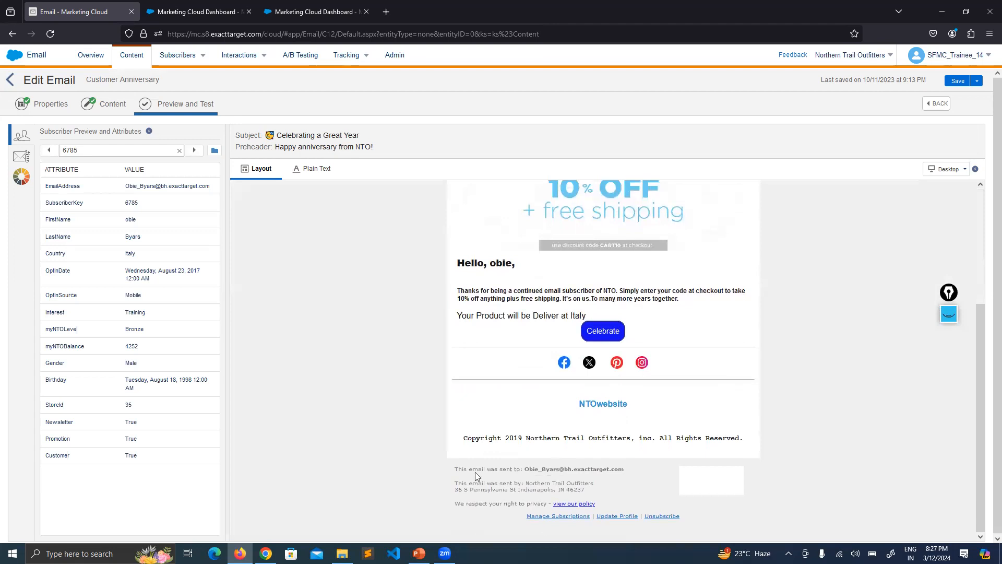
{"action": "left_click_drag", "start_coordinate": [454, 482], "coordinate": [571, 484]}
{"action": "left_click", "coordinate": [574, 483]}
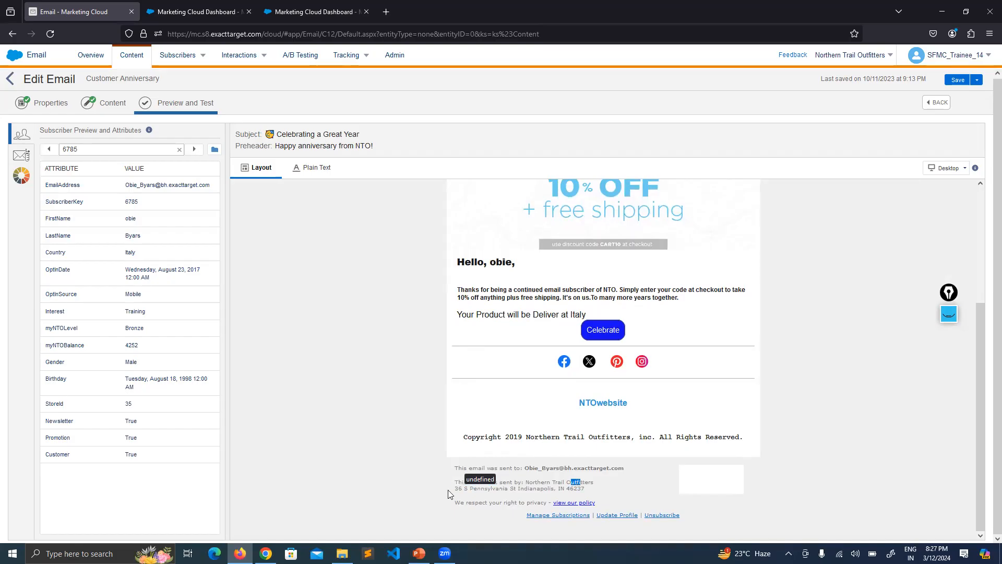
{"action": "left_click_drag", "start_coordinate": [451, 489], "coordinate": [599, 492]}
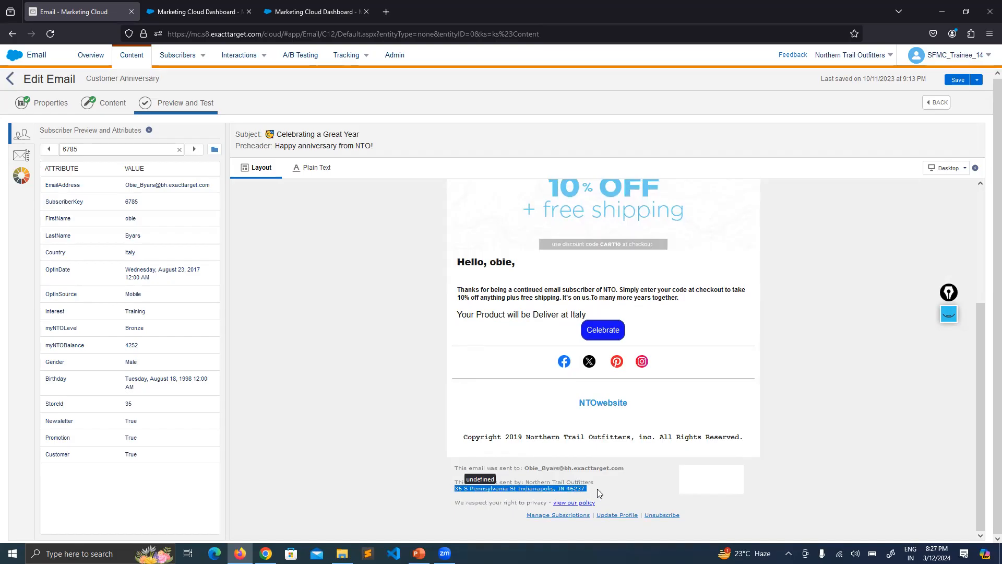
{"action": "left_click", "coordinate": [574, 328]}
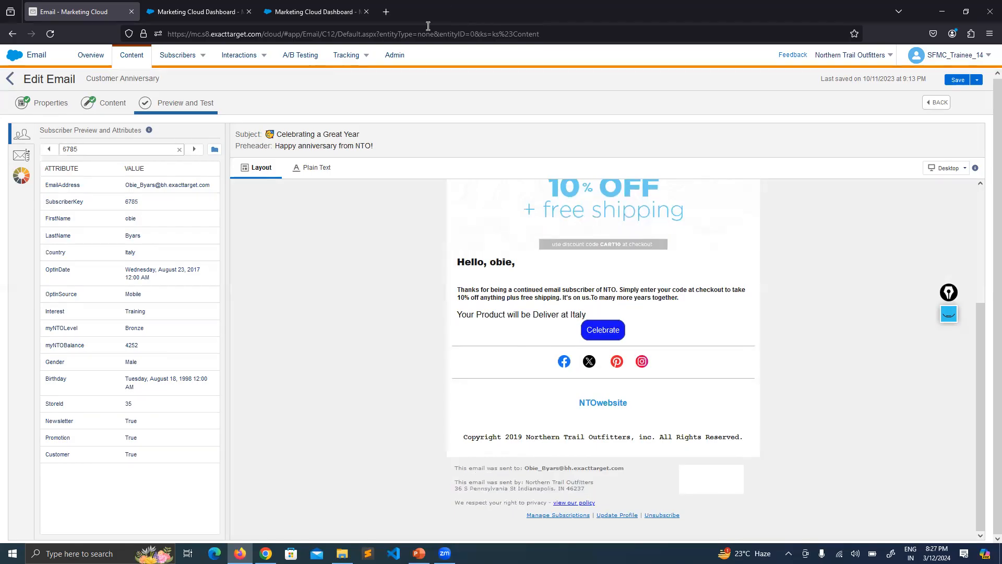
Open the Admin account settings, look back at the Validate slide in PowerPoint, and check the address fields under Company Information
{"action": "right_click", "coordinate": [391, 58]}
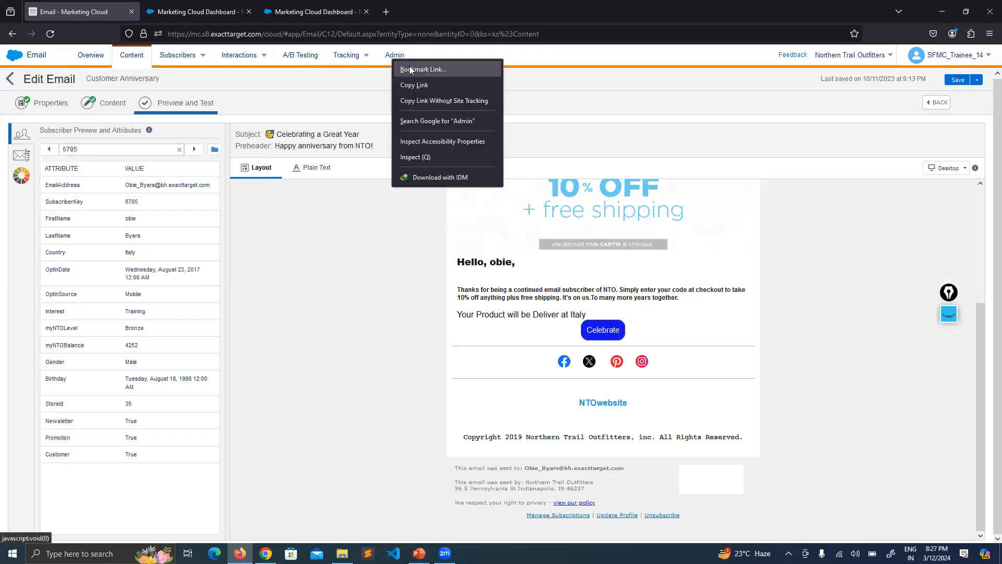
{"action": "left_click", "coordinate": [392, 55]}
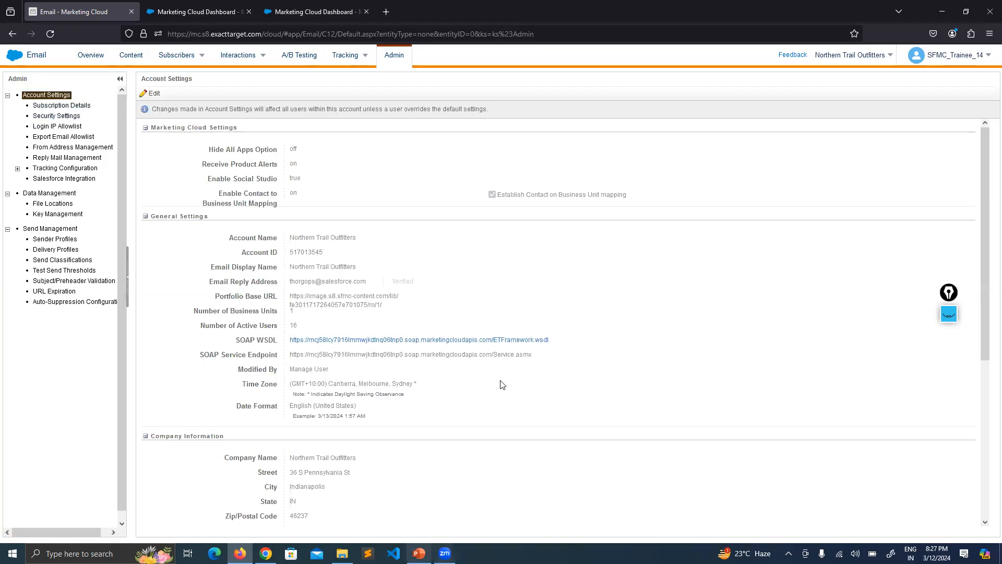
{"action": "key", "text": "alt+Tab"}
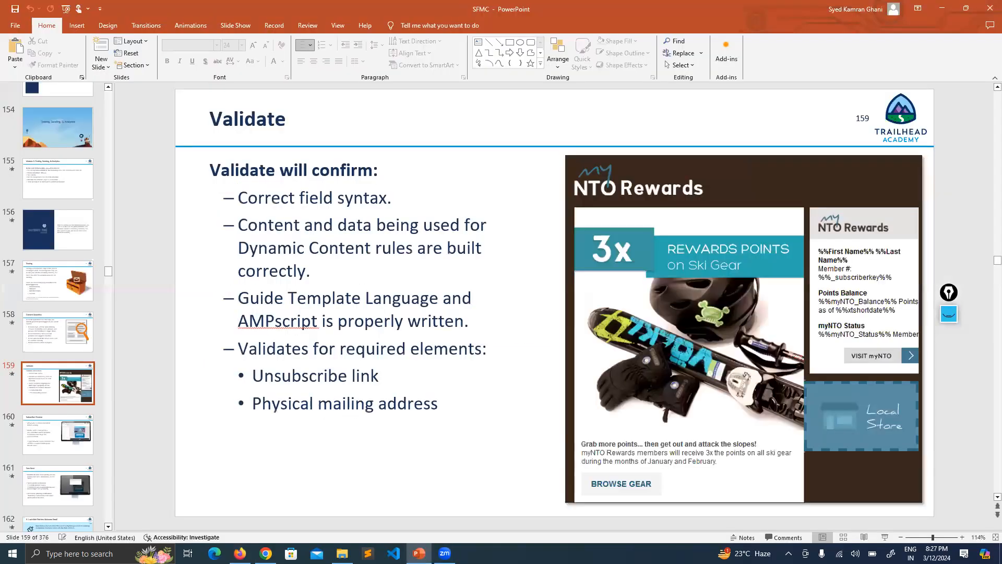
{"action": "key", "text": "alt+Tab"}
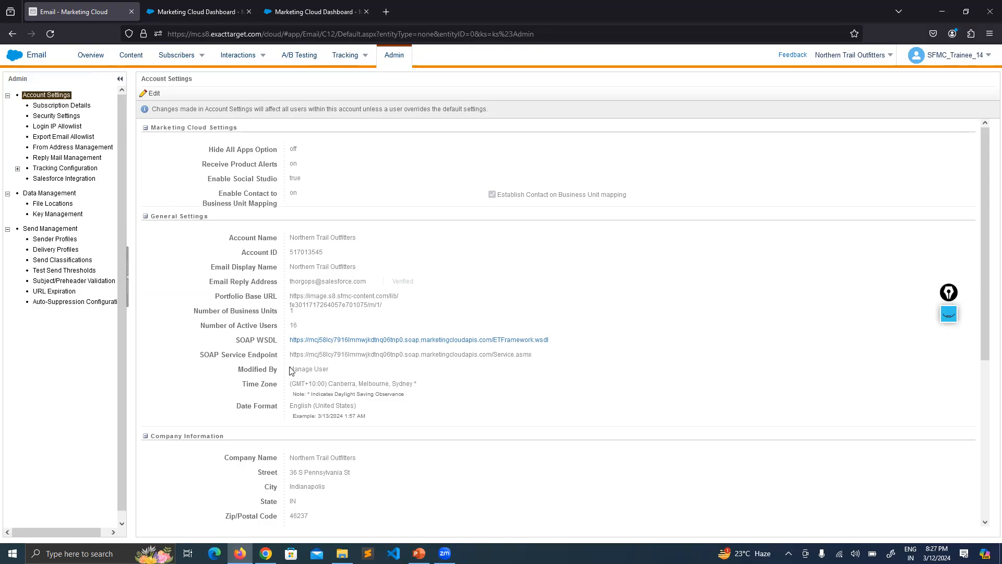
{"action": "scroll", "coordinate": [291, 368], "scroll_direction": "down", "scroll_amount": 3}
{"action": "left_click_drag", "start_coordinate": [352, 285], "coordinate": [290, 316]}
{"action": "left_click", "coordinate": [296, 338]}
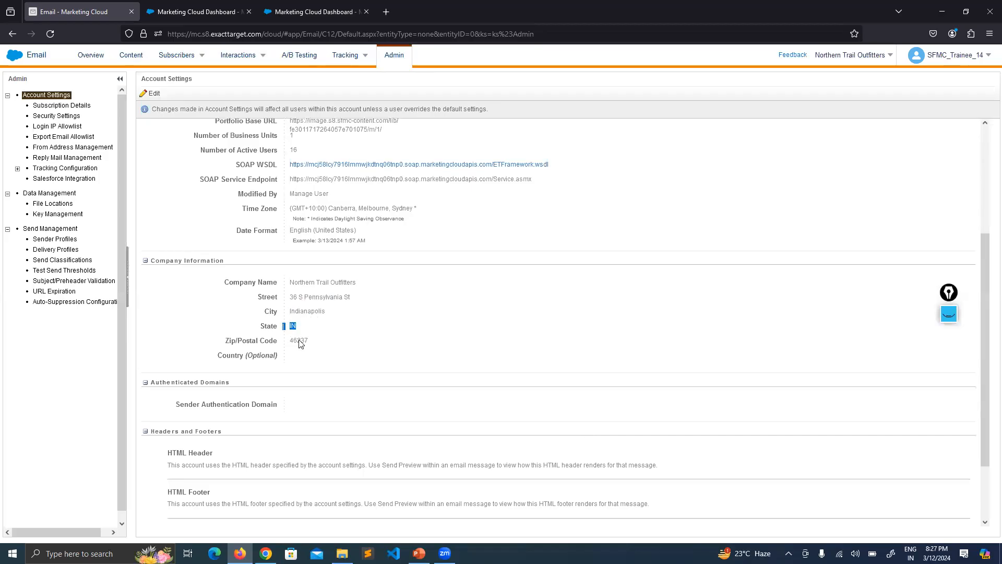
Leave the account settings and return to the Content Builder list
{"action": "scroll", "coordinate": [294, 168], "scroll_direction": "up", "scroll_amount": 3}
{"action": "left_click", "coordinate": [145, 57]}
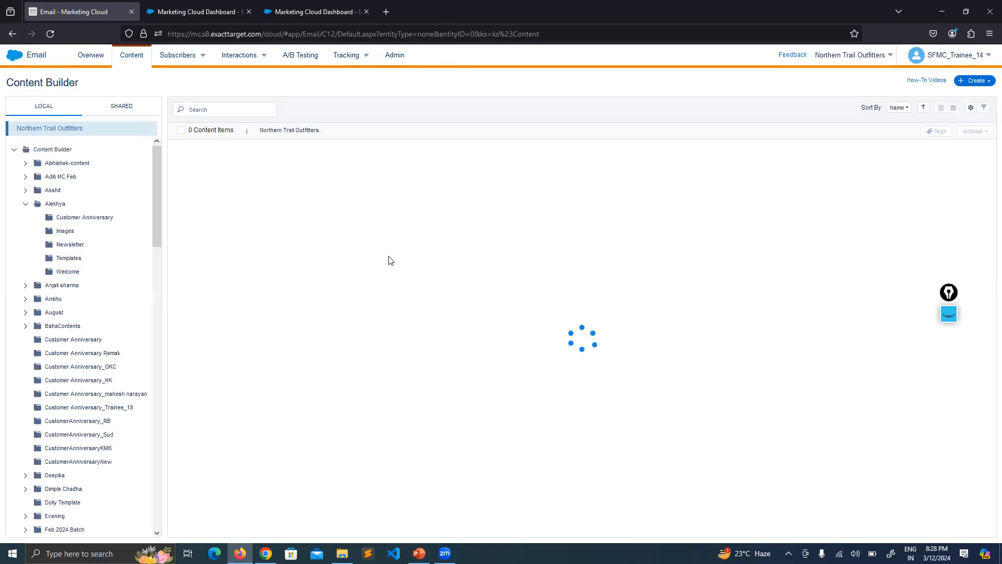
{"action": "mouse_move", "coordinate": [344, 59]}
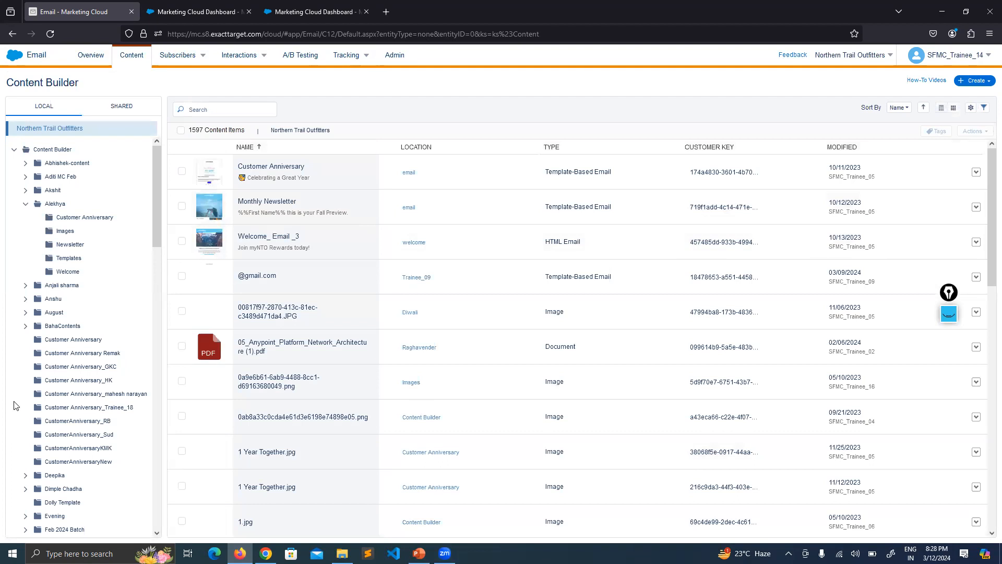
Glance at the Subscriber Preview slide in PowerPoint, and open the Customer Anniversary email's Preview and Test stage in Marketing Cloud
{"action": "key", "text": "alt+Tab"}
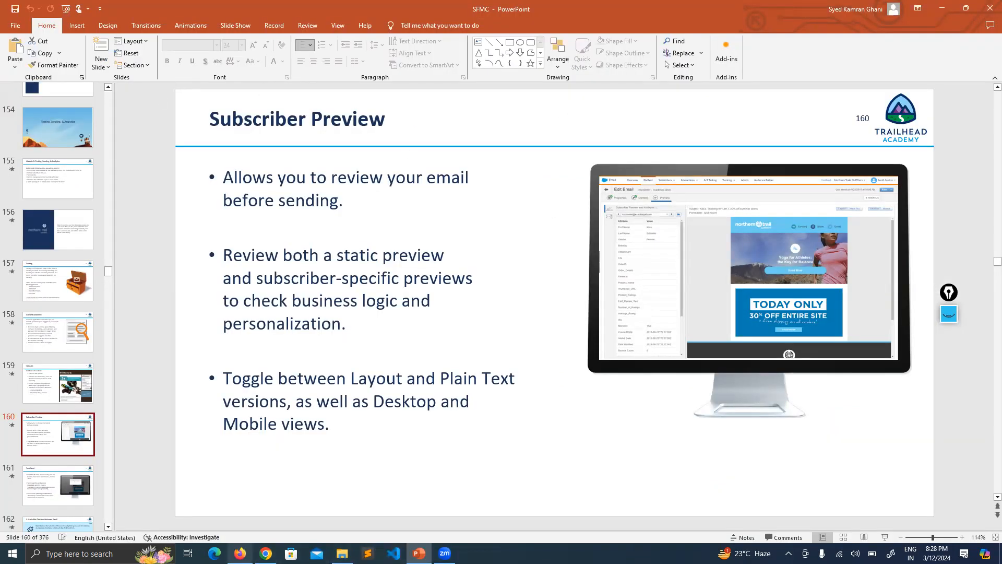
{"action": "left_click", "coordinate": [239, 553]}
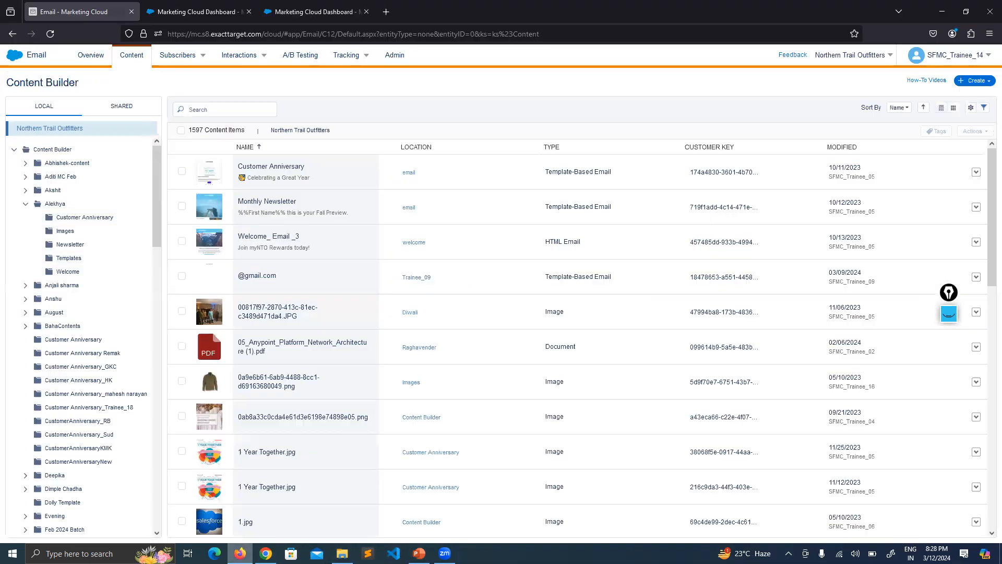
{"action": "left_click", "coordinate": [296, 178]}
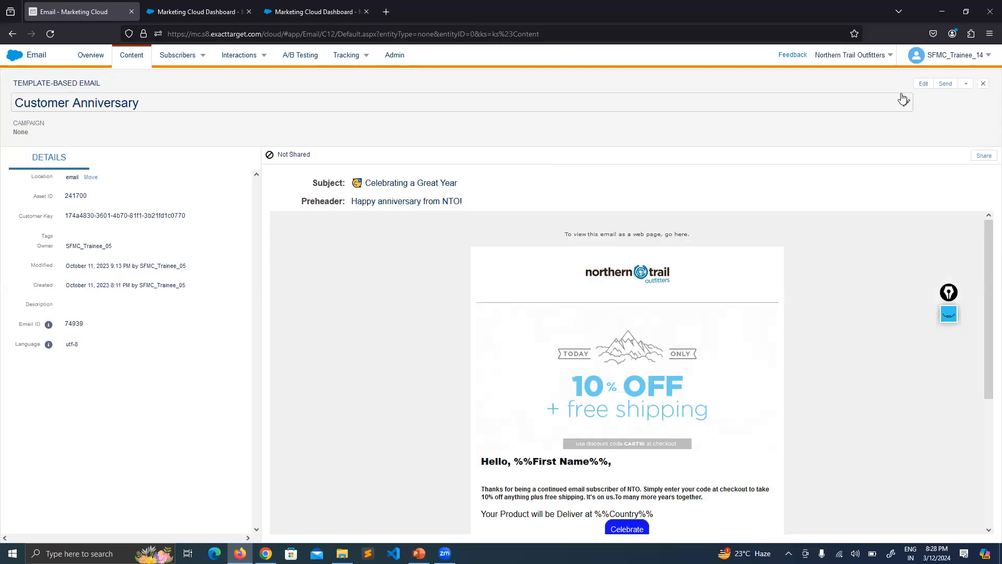
{"action": "left_click", "coordinate": [921, 84]}
{"action": "left_click", "coordinate": [879, 108]}
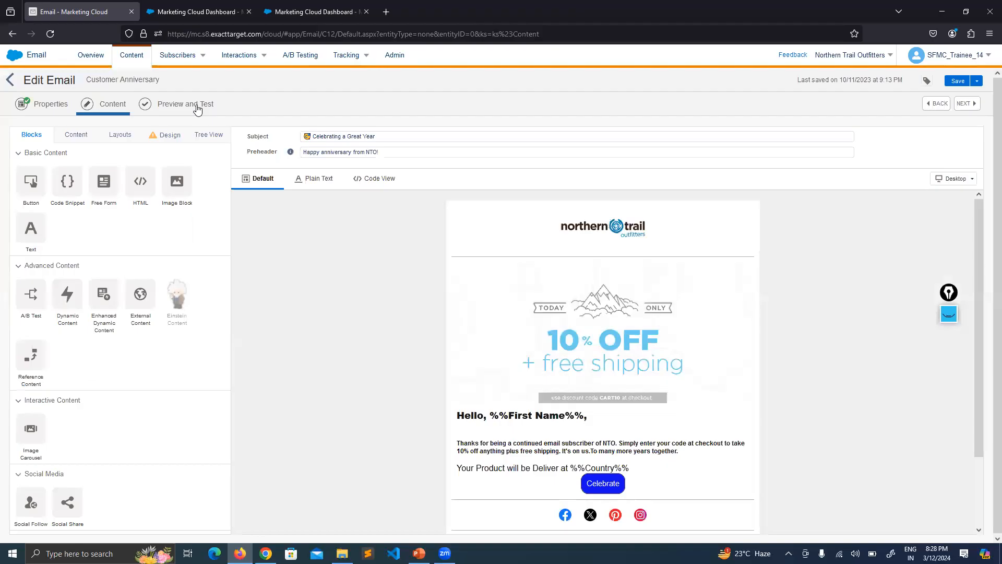
{"action": "left_click", "coordinate": [198, 109]}
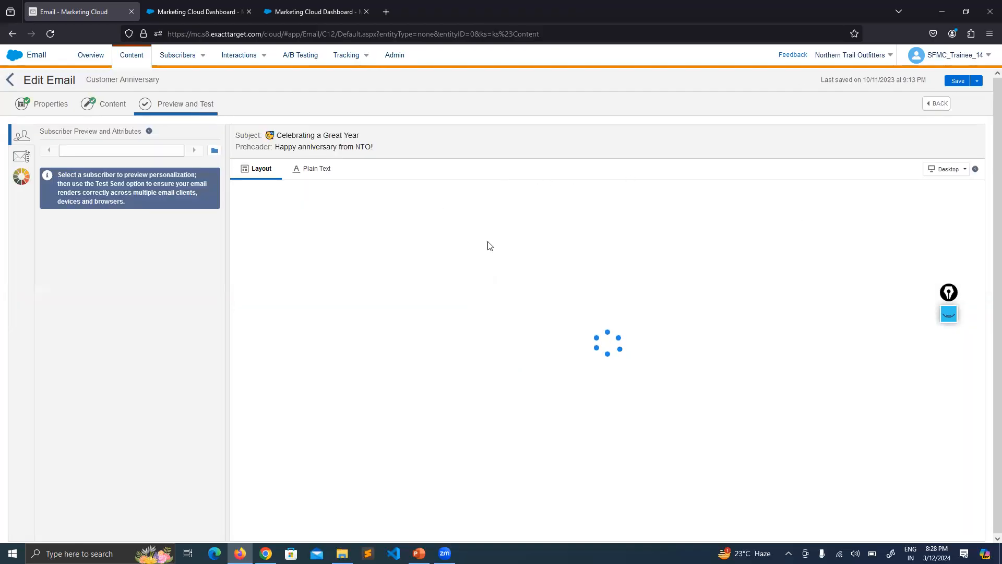
Review the subscriber preview of the Customer Anniversary email from its header down to the footer links
{"action": "scroll", "coordinate": [778, 208], "scroll_direction": "down", "scroll_amount": 3}
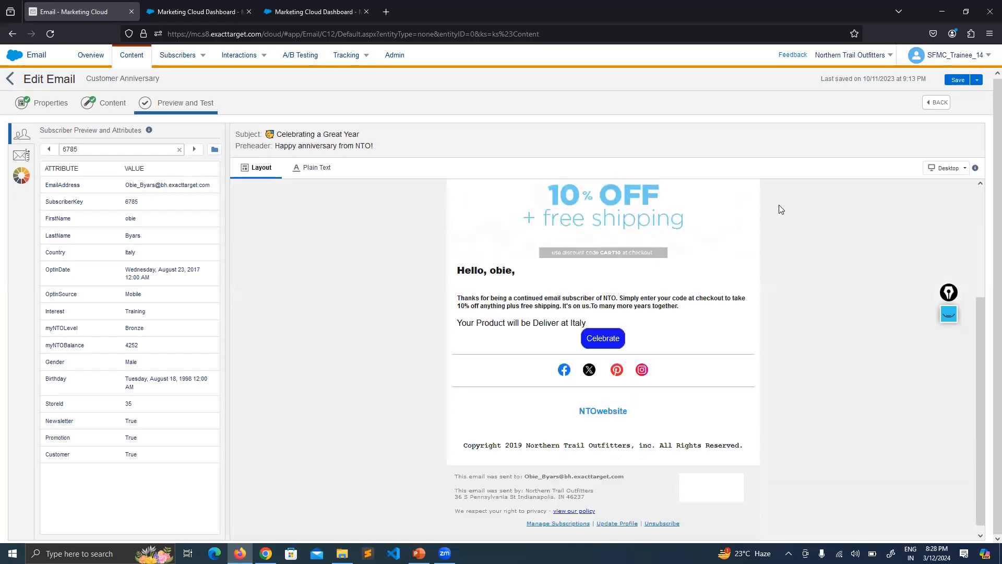
{"action": "scroll", "coordinate": [733, 234], "scroll_direction": "up", "scroll_amount": 3}
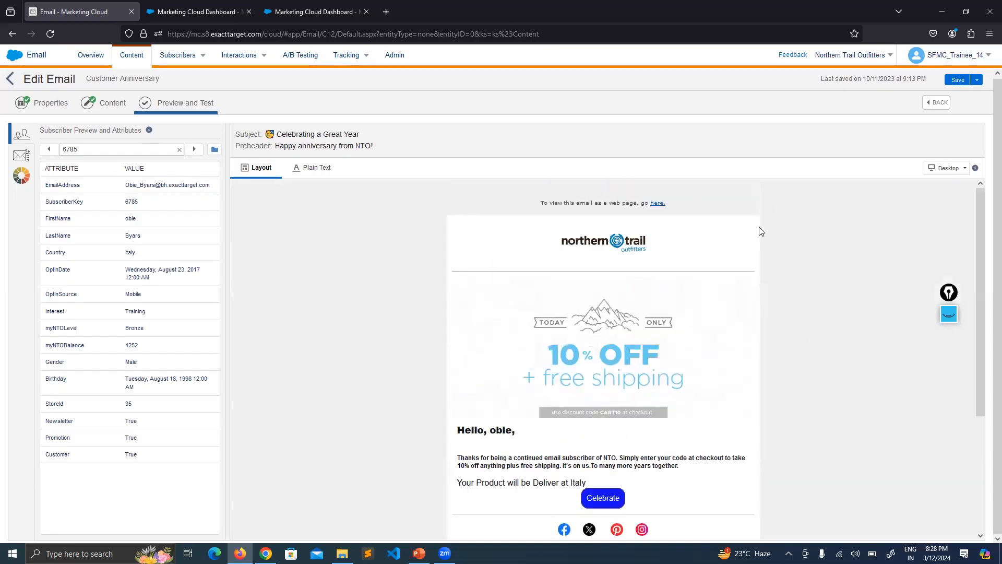
{"action": "scroll", "coordinate": [766, 284], "scroll_direction": "down", "scroll_amount": 3}
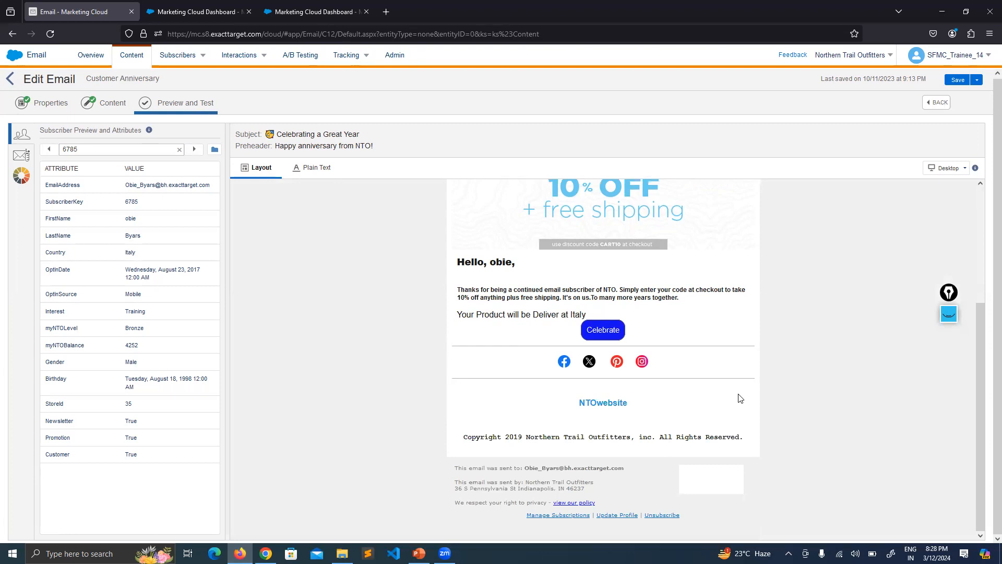
{"action": "scroll", "coordinate": [670, 385], "scroll_direction": "up", "scroll_amount": 3}
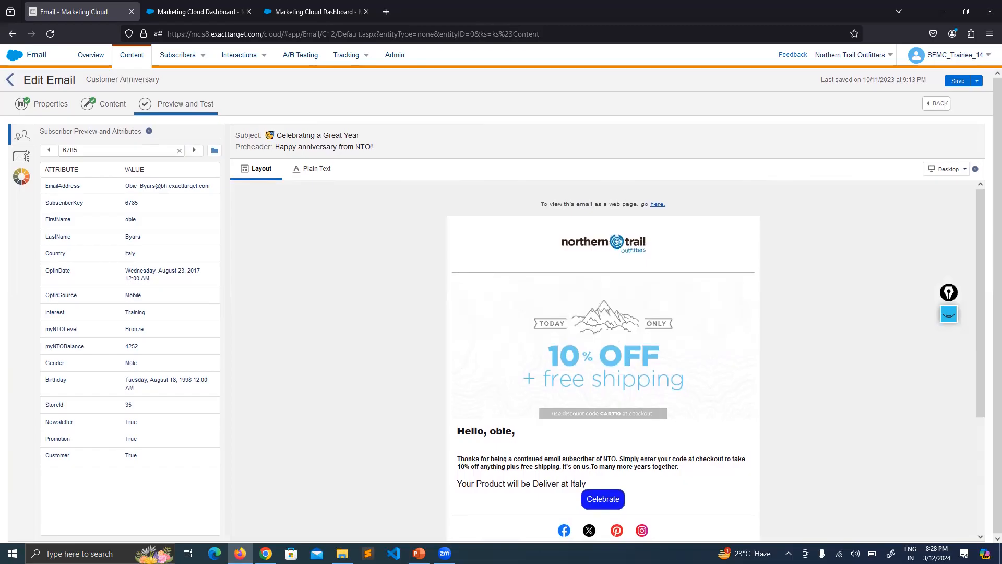
Switch to PowerPoint and show the Test Send slide
{"action": "key", "text": "alt+Tab"}
{"action": "left_click", "coordinate": [47, 473]}
{"action": "scroll", "coordinate": [58, 207], "scroll_direction": "down", "scroll_amount": 1}
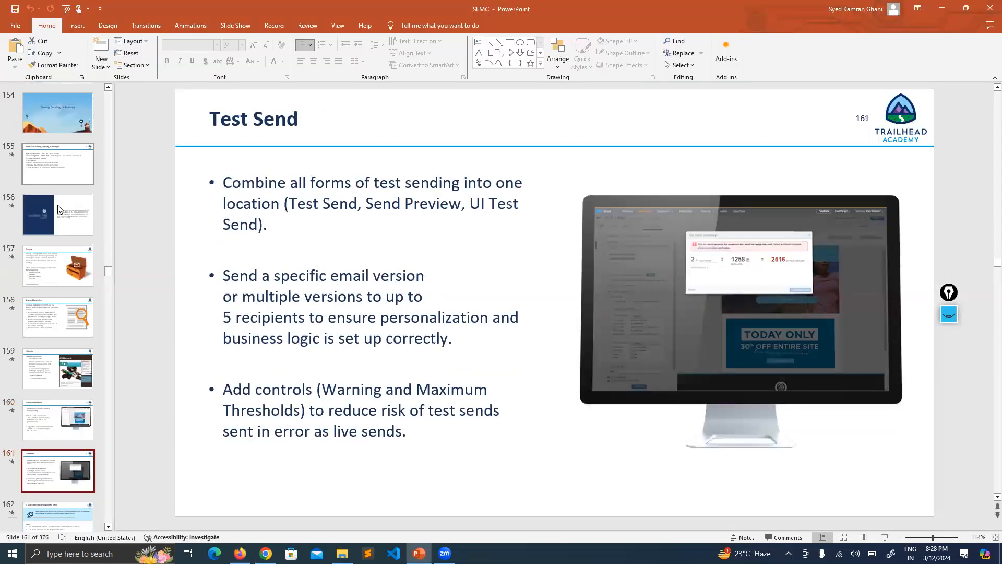
{"action": "scroll", "coordinate": [50, 347], "scroll_direction": "down", "scroll_amount": 3}
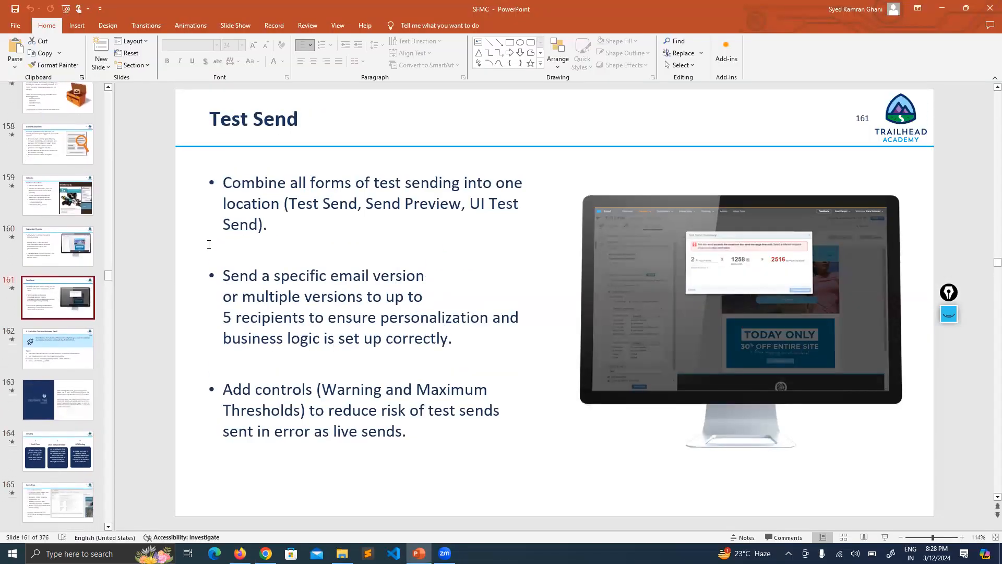
Examine the Test Send options of the Customer Anniversary email in Marketing Cloud and compare them with the PowerPoint slide
{"action": "key", "text": "alt+Tab"}
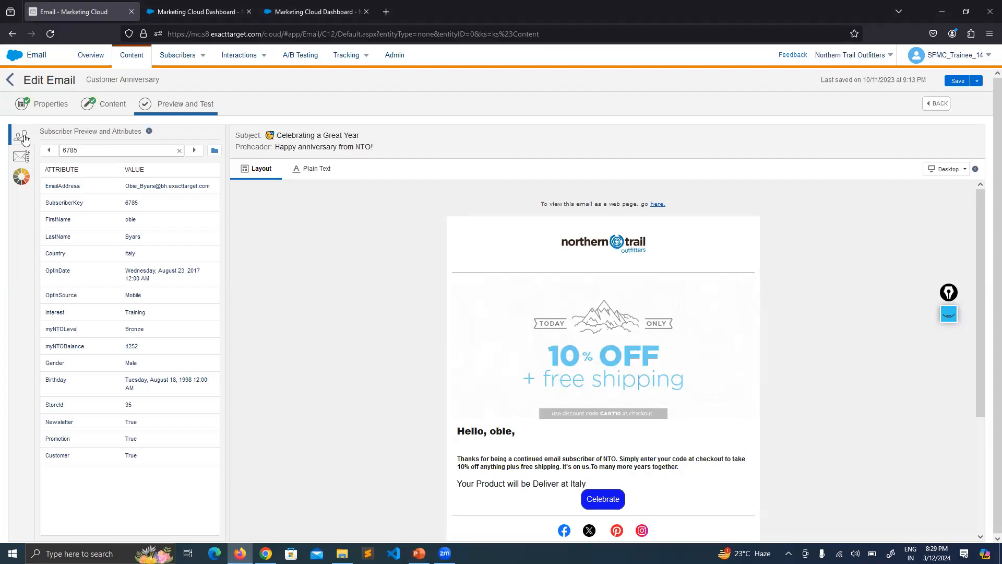
{"action": "left_click", "coordinate": [22, 160]}
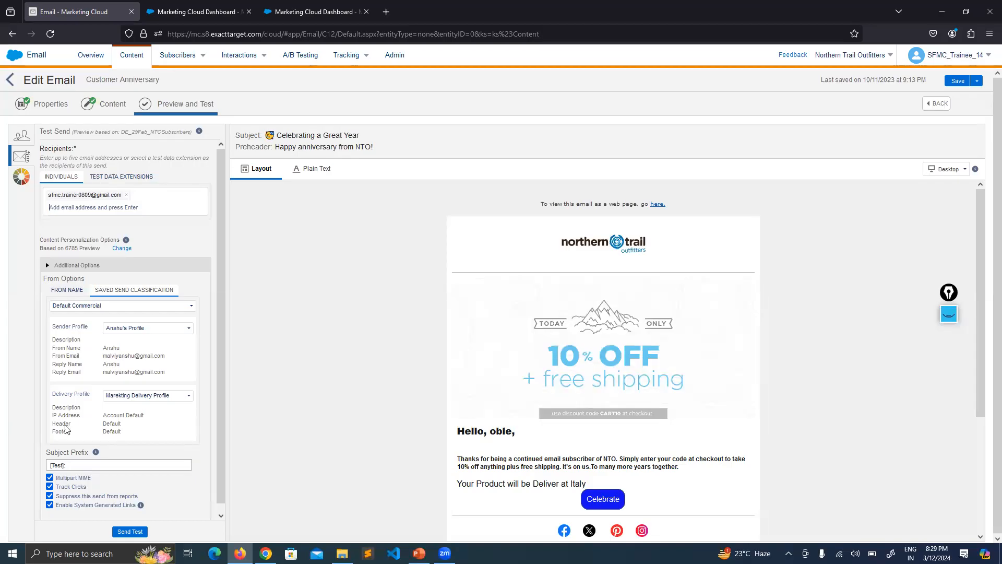
{"action": "key", "text": "alt+Tab"}
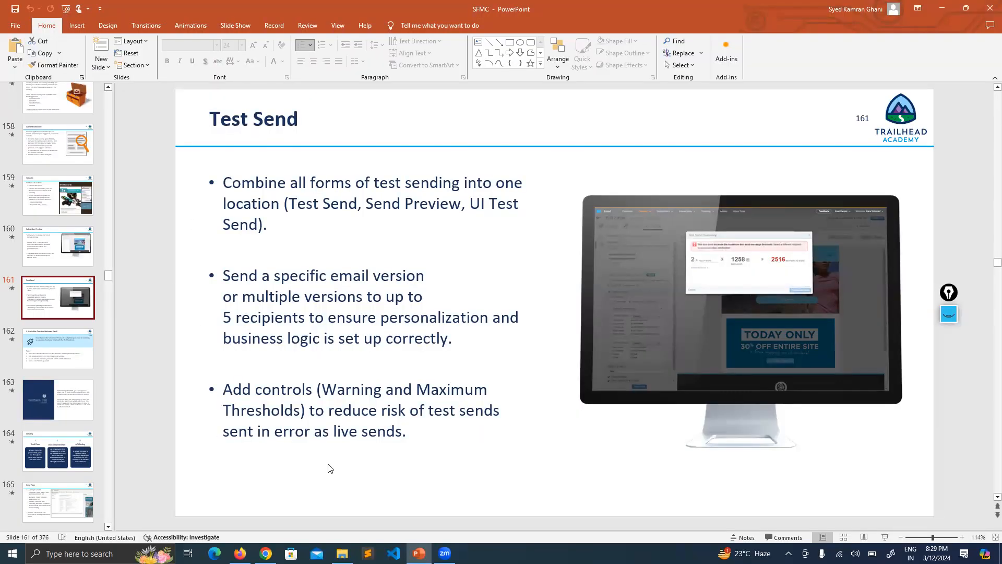
{"action": "key", "text": "alt+Tab"}
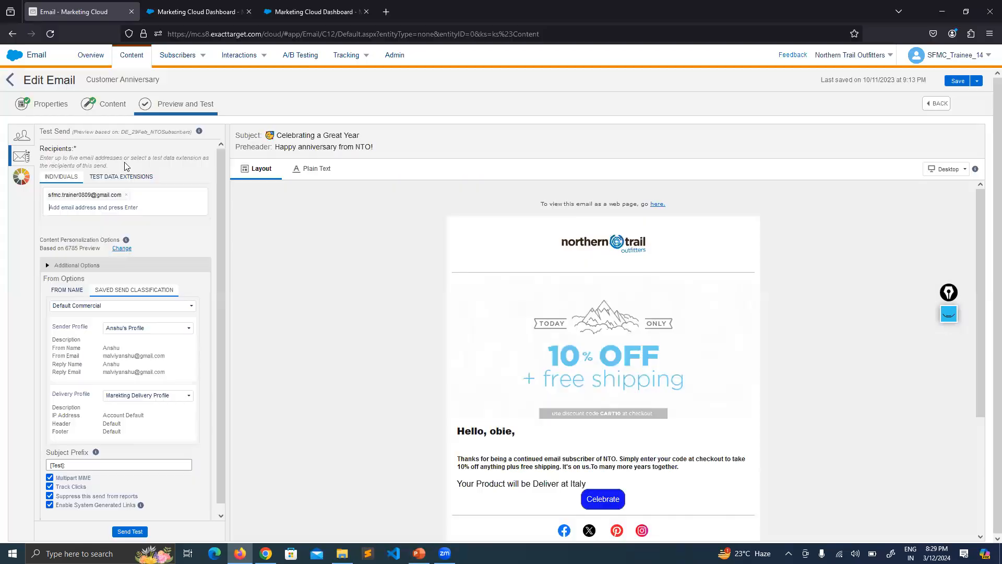
Leave the email, open the nested Customer Anniversary folder, and review the Pay for Netflix email's content before closing it
{"action": "left_click", "coordinate": [10, 79]}
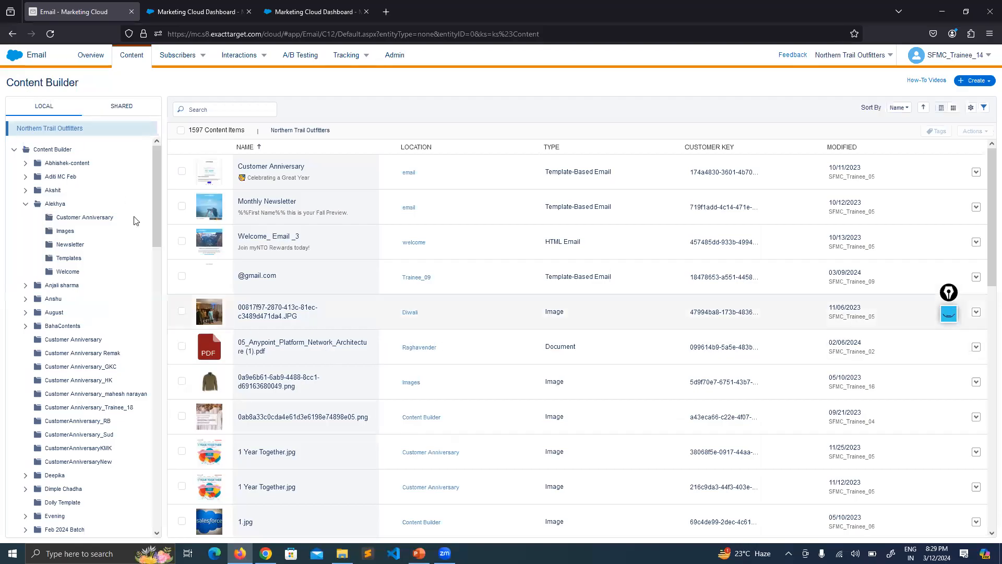
{"action": "left_click", "coordinate": [67, 218]}
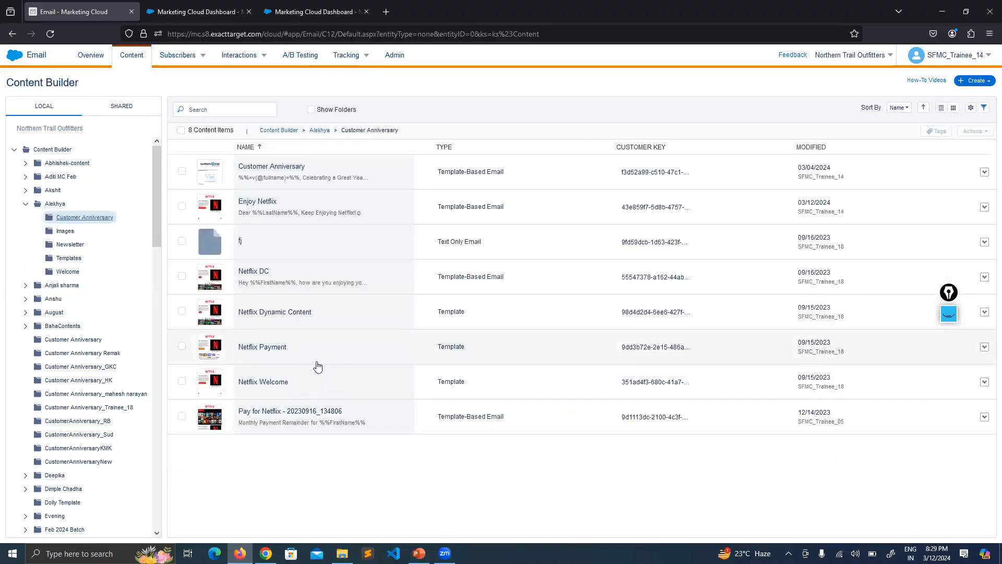
{"action": "left_click", "coordinate": [303, 412]}
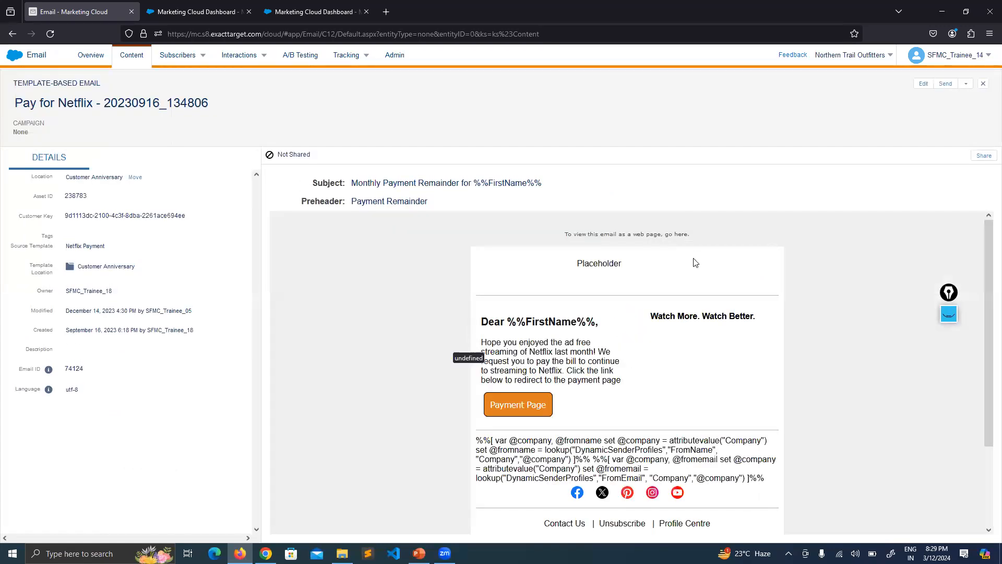
{"action": "scroll", "coordinate": [717, 254], "scroll_direction": "down", "scroll_amount": 2}
{"action": "scroll", "coordinate": [717, 254], "scroll_direction": "down", "scroll_amount": 5}
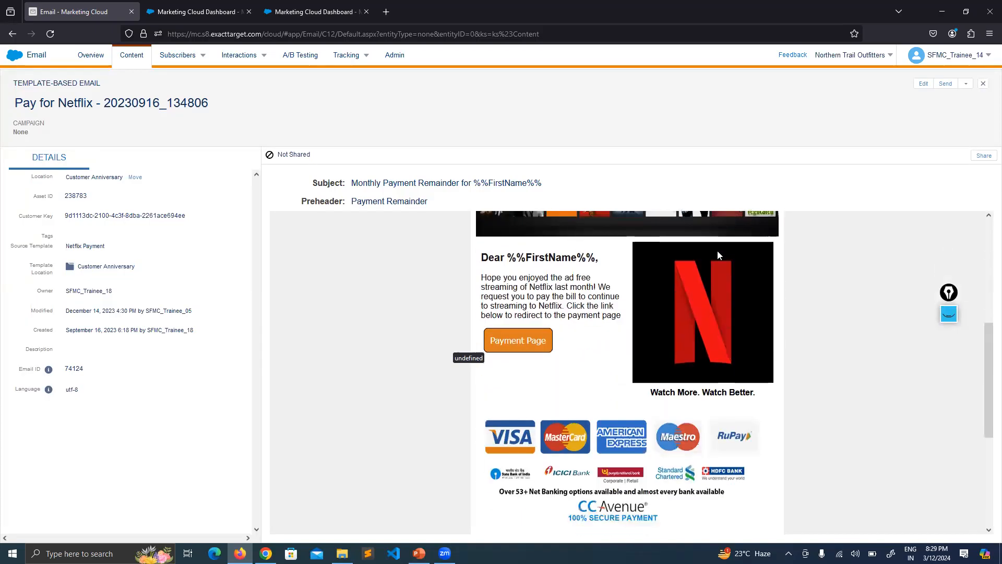
{"action": "scroll", "coordinate": [721, 250], "scroll_direction": "up", "scroll_amount": 7}
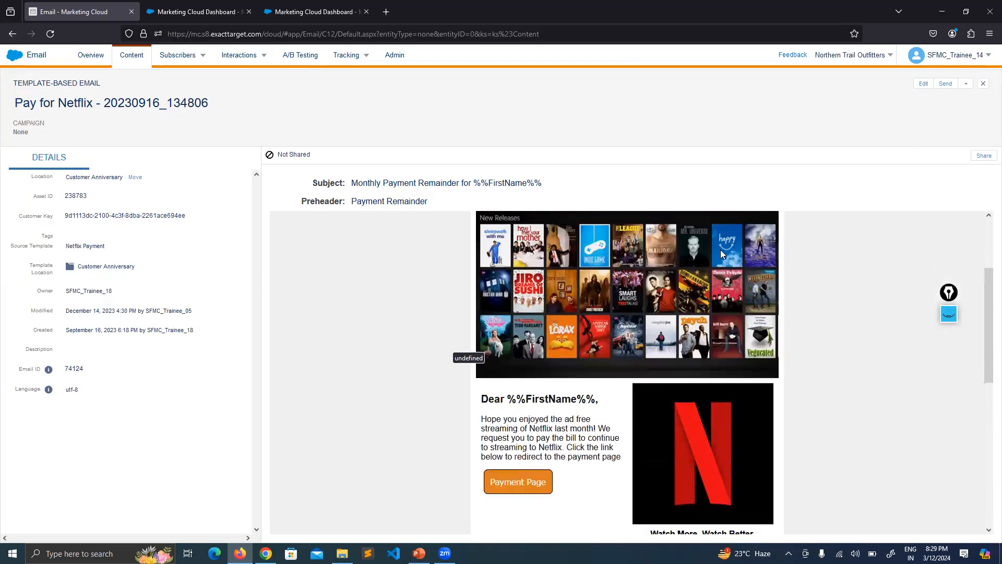
{"action": "left_click", "coordinate": [982, 84]}
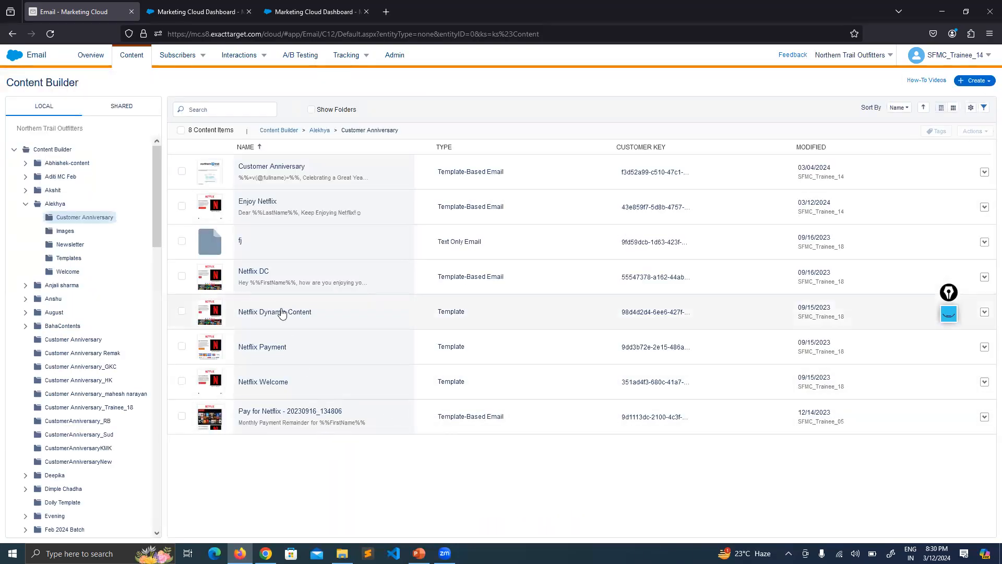
Review the Netflix DC email's content and open it for editing
{"action": "left_click", "coordinate": [323, 272]}
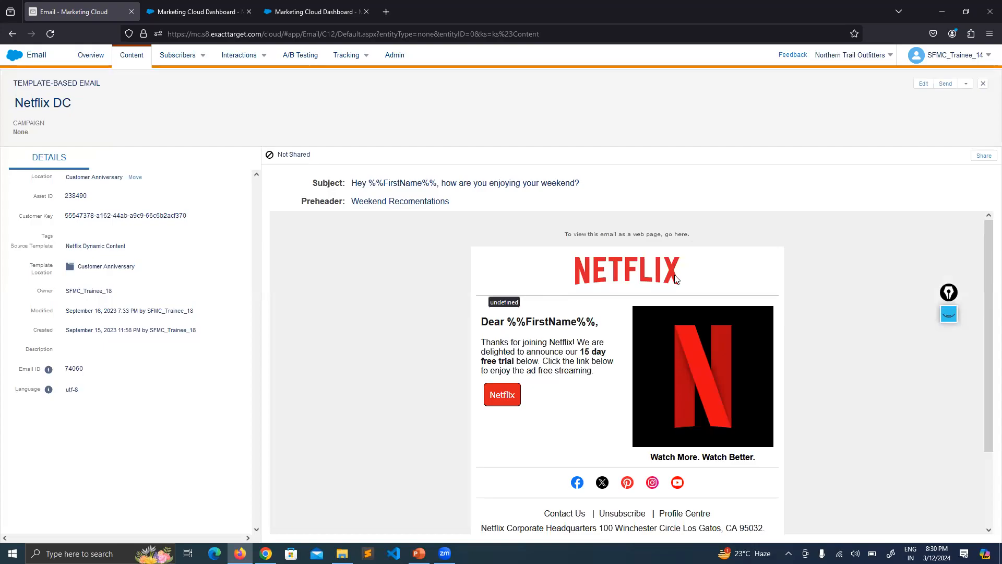
{"action": "scroll", "coordinate": [676, 278], "scroll_direction": "down", "scroll_amount": 2}
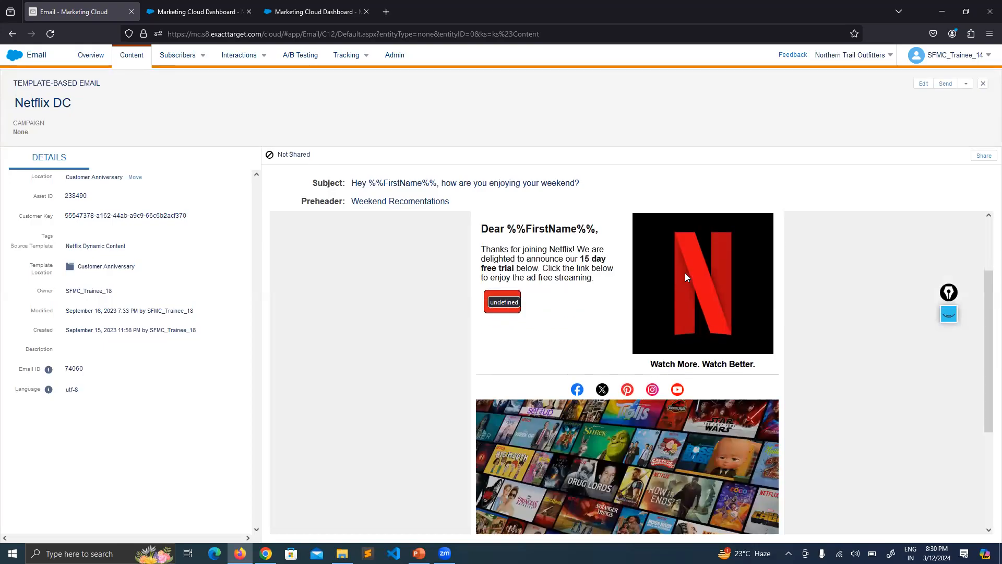
{"action": "scroll", "coordinate": [685, 272], "scroll_direction": "down", "scroll_amount": 3}
{"action": "left_click", "coordinate": [926, 84]}
{"action": "left_click", "coordinate": [888, 107]}
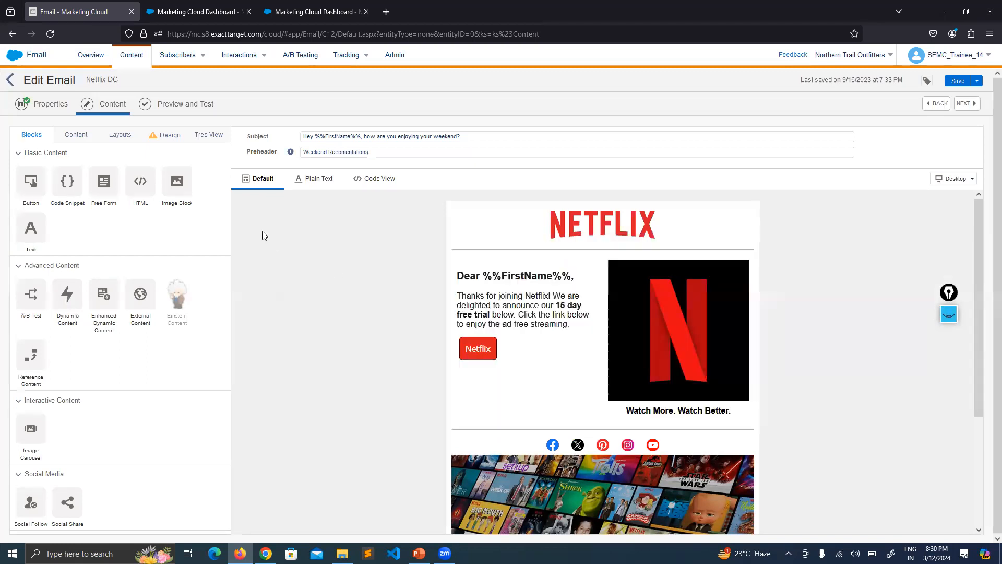
Try the subscriber preview and Test Send options for Netflix DC, and return to the folder's content list
{"action": "left_click", "coordinate": [185, 110]}
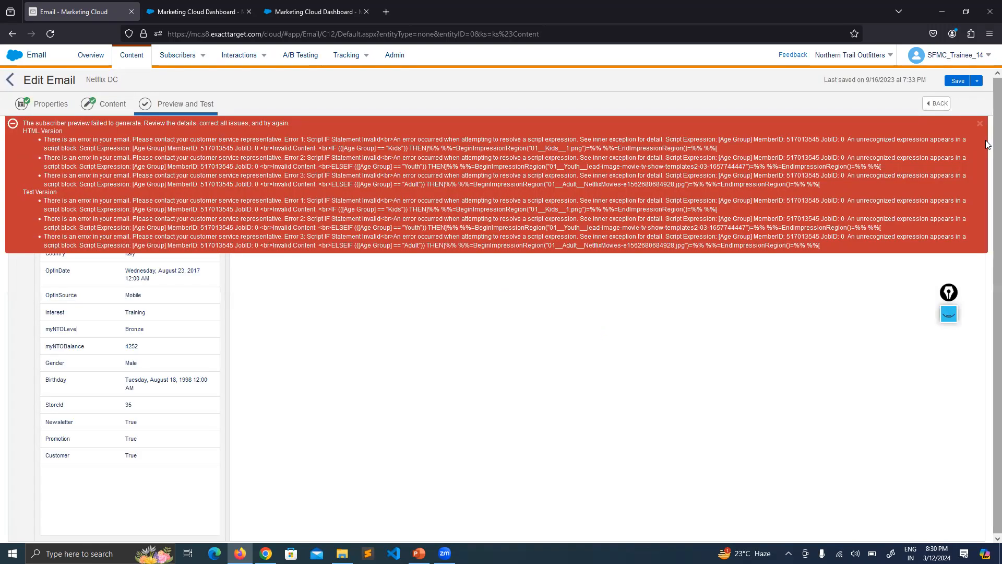
{"action": "left_click", "coordinate": [980, 125]}
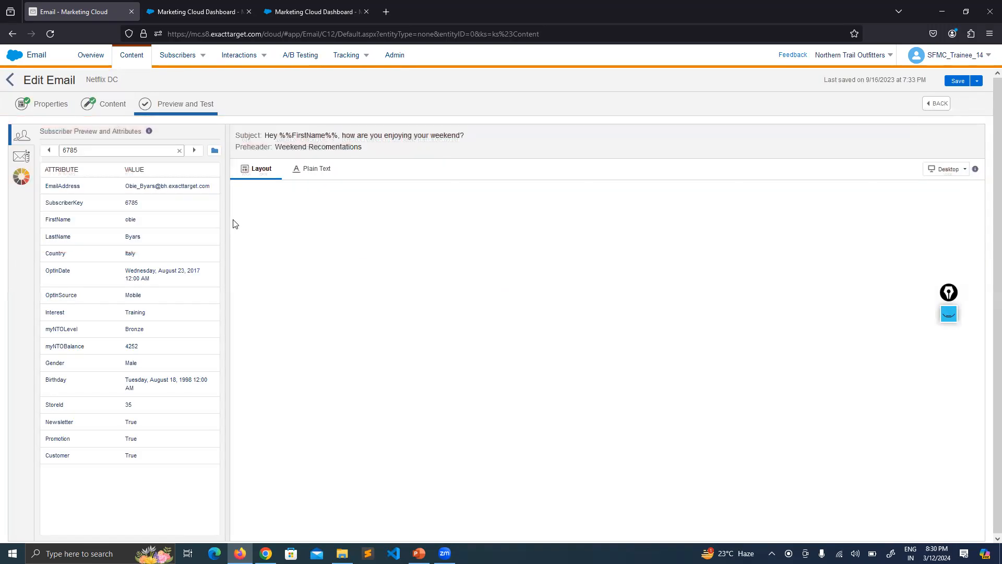
{"action": "left_click", "coordinate": [21, 158]}
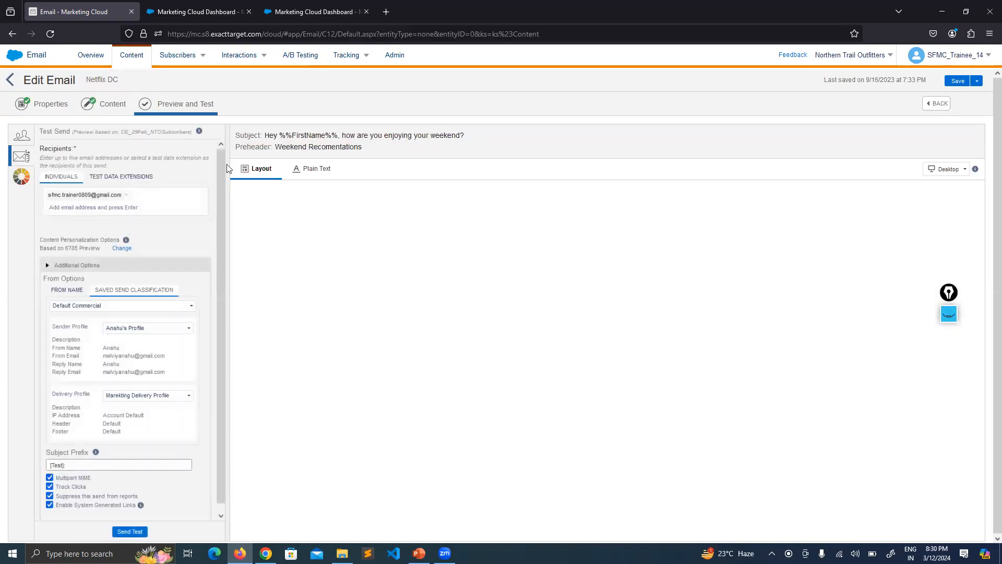
{"action": "left_click", "coordinate": [94, 104]}
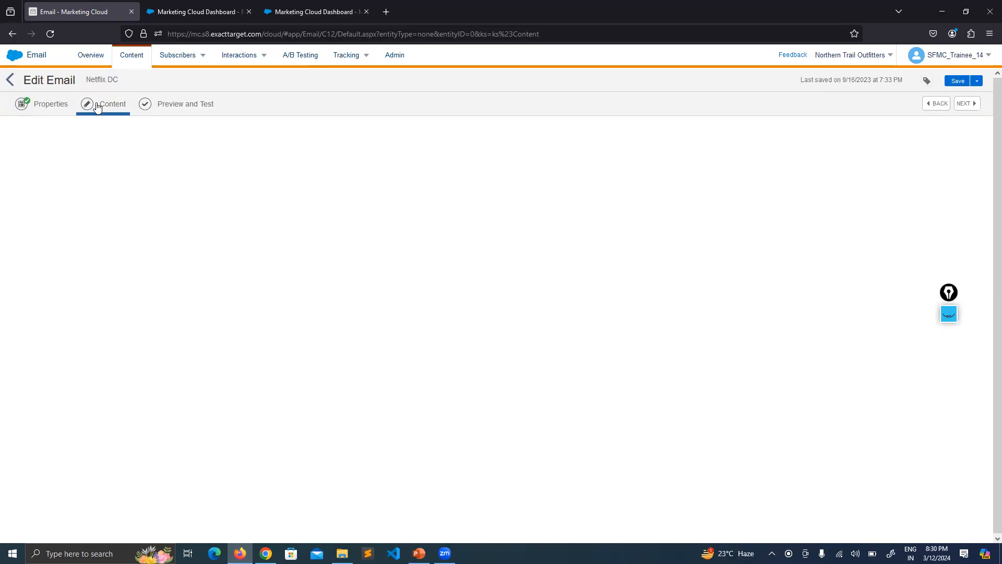
{"action": "left_click", "coordinate": [10, 80]}
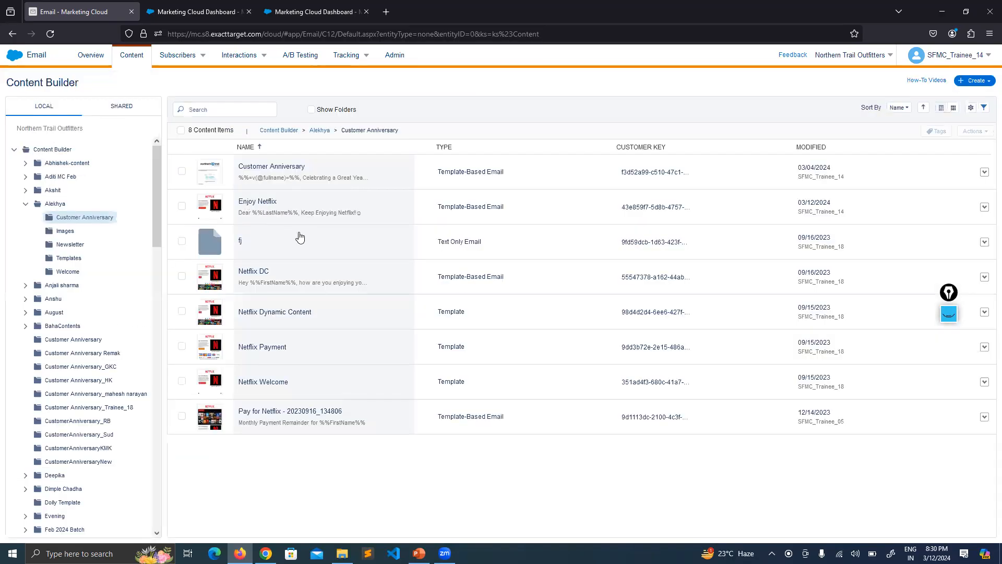
Open the Enjoy Netflix email for editing and bring up Test Send in its Preview and Test stage
{"action": "left_click", "coordinate": [275, 205]}
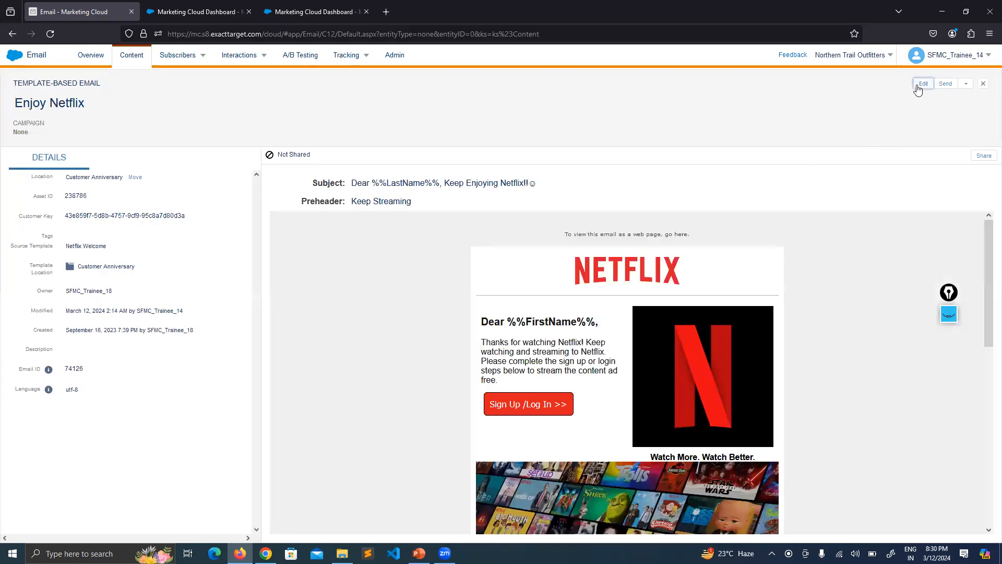
{"action": "left_click", "coordinate": [918, 86]}
{"action": "left_click", "coordinate": [884, 108]}
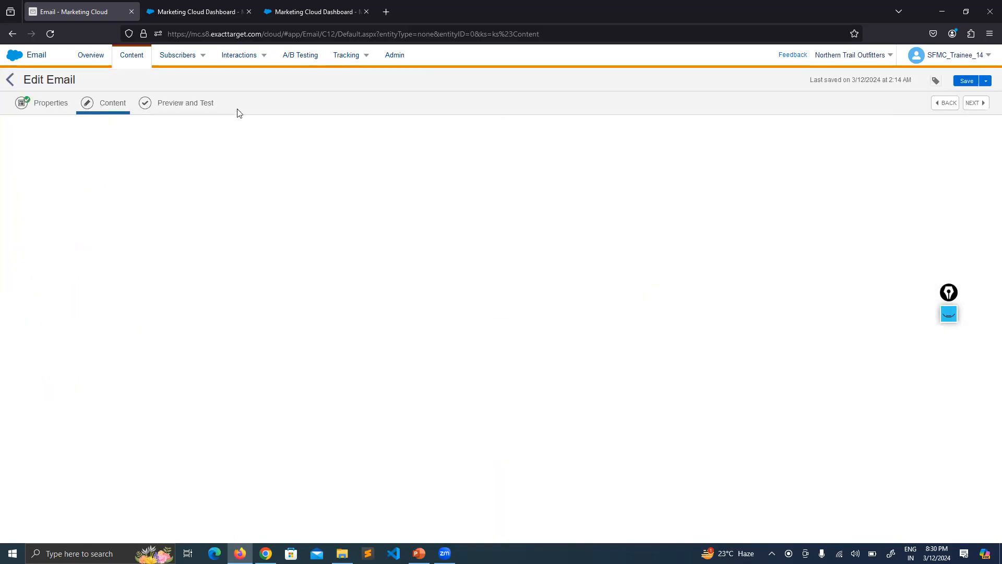
{"action": "left_click", "coordinate": [178, 110]}
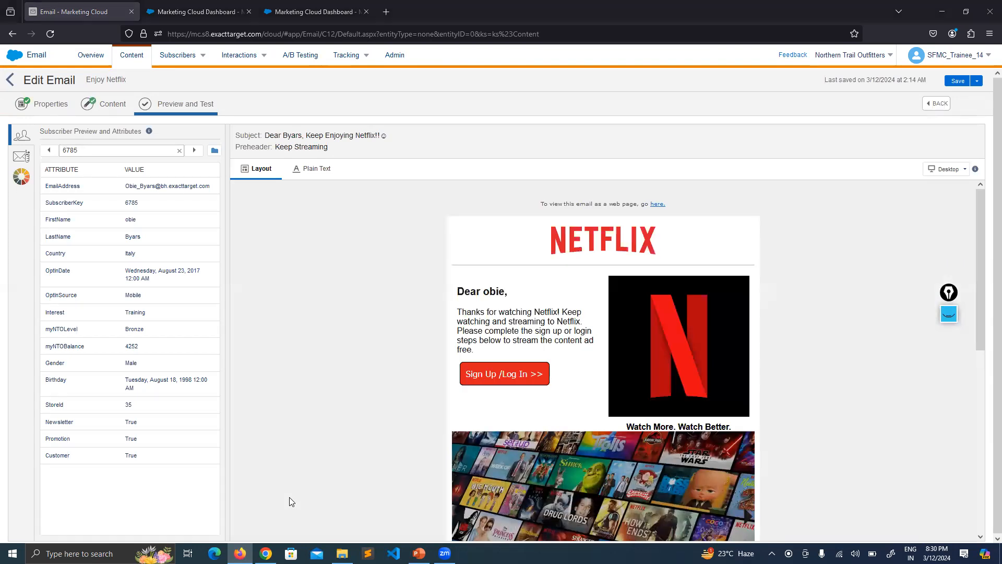
{"action": "left_click", "coordinate": [18, 159]}
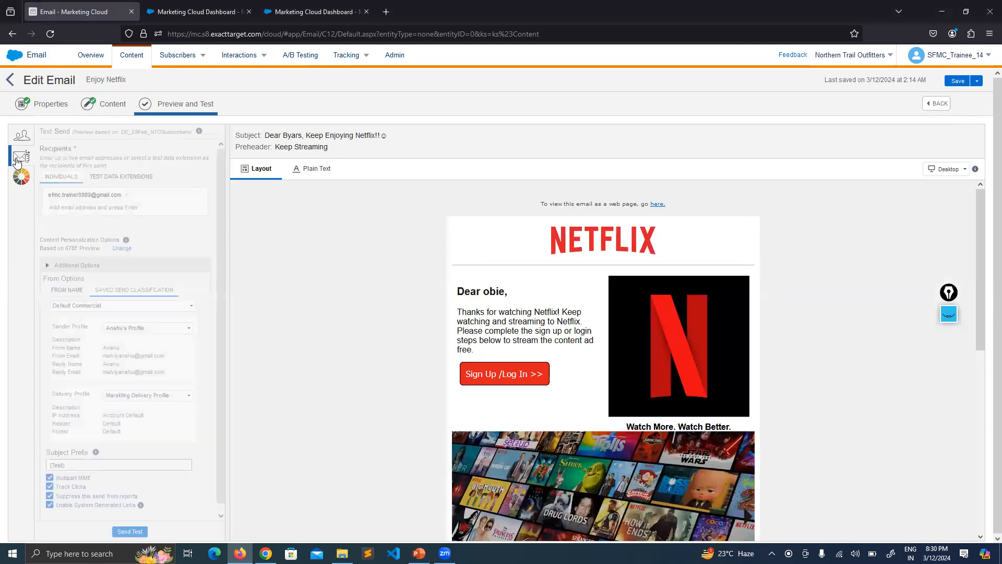
Replace the existing individual test recipient with the trainer's own Gmail address
{"action": "left_click", "coordinate": [126, 196]}
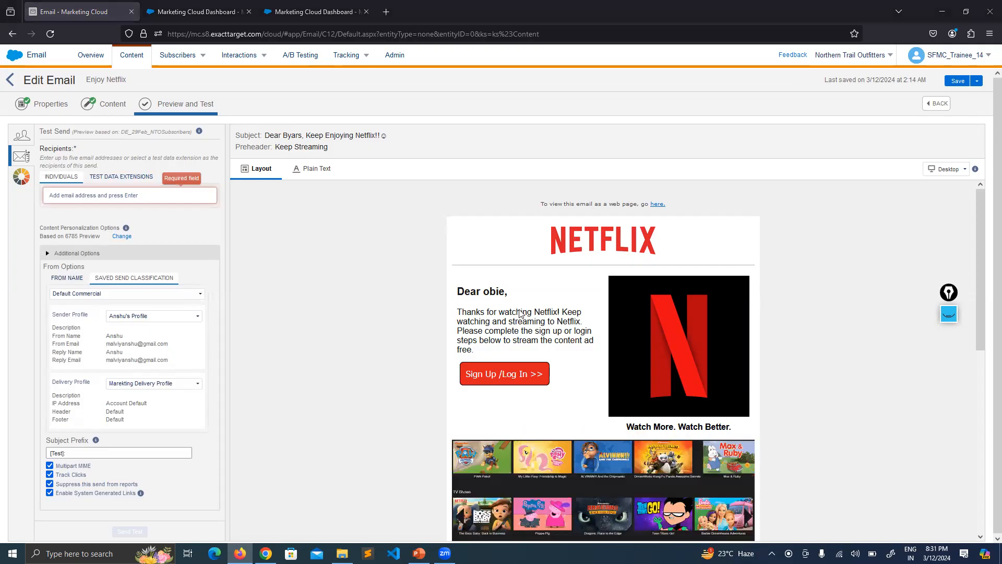
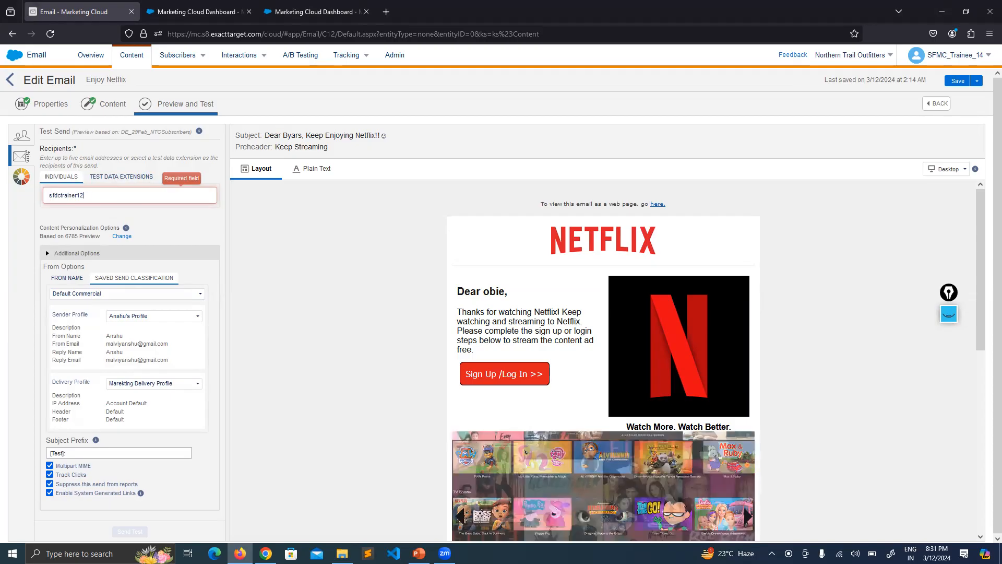
{"action": "key", "text": "Return"}
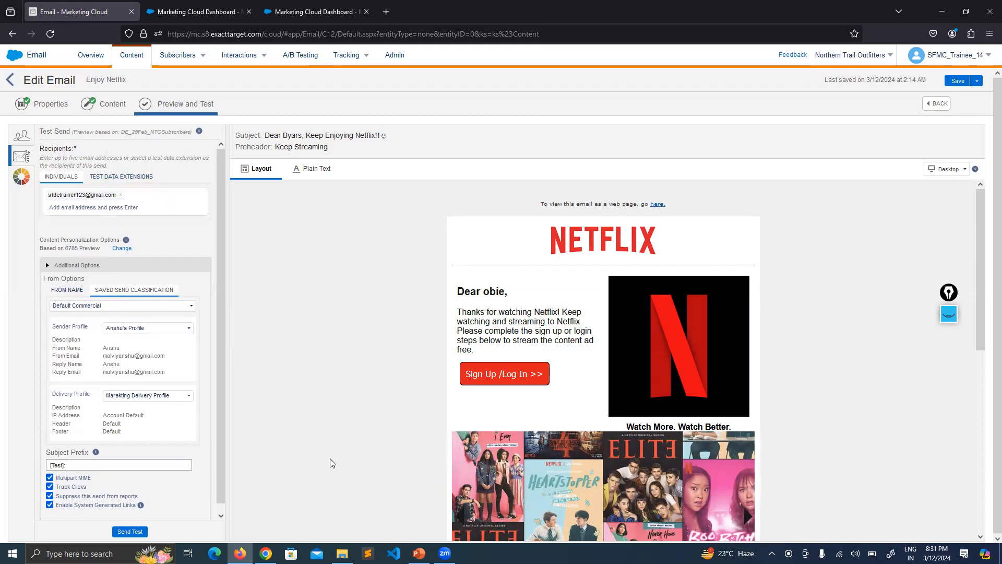
Switch to Chrome, open Gmail from the Google apps, and choose the test recipient's account for signing in
{"action": "left_click", "coordinate": [265, 553]}
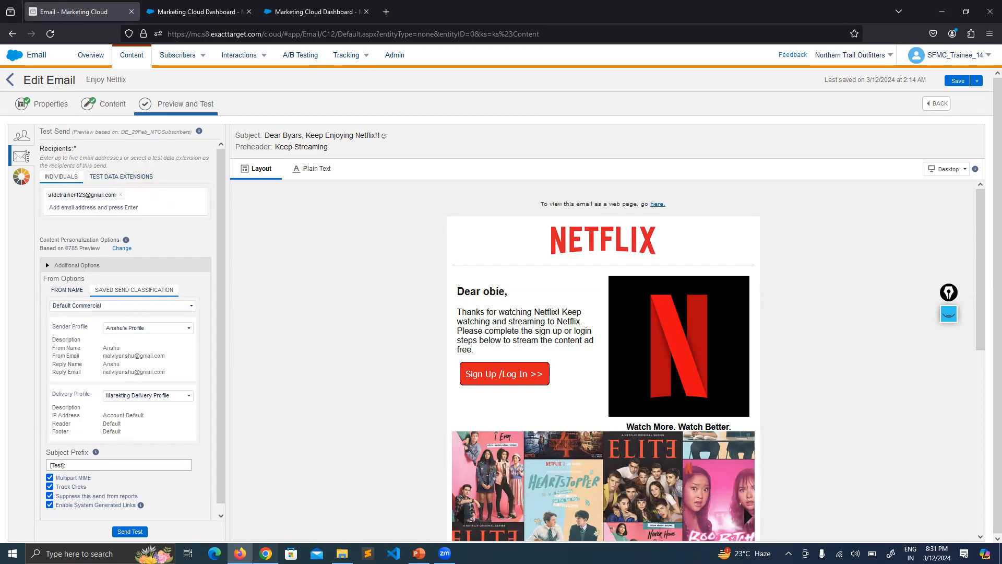
{"action": "left_click", "coordinate": [167, 31]}
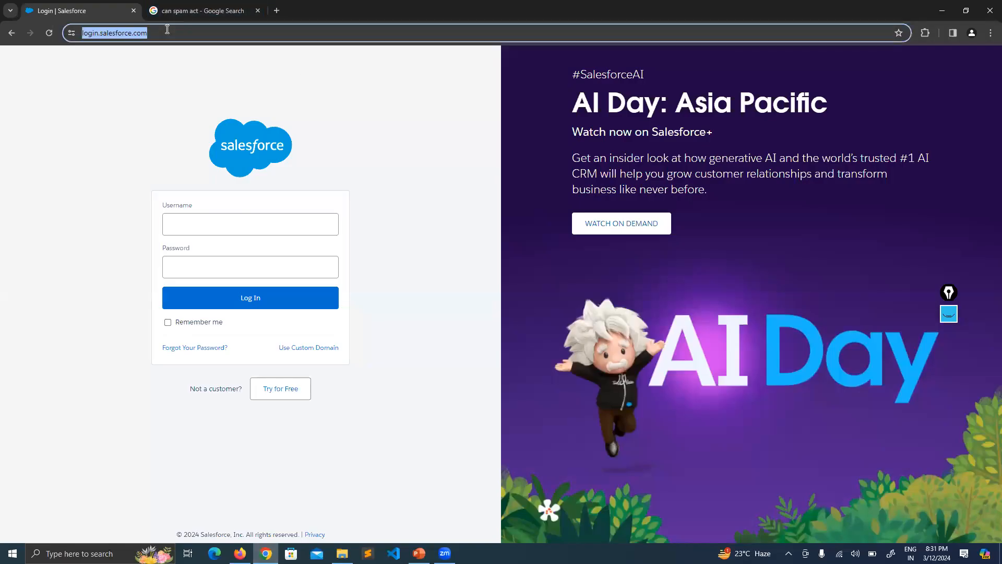
{"action": "left_click", "coordinate": [224, 10]}
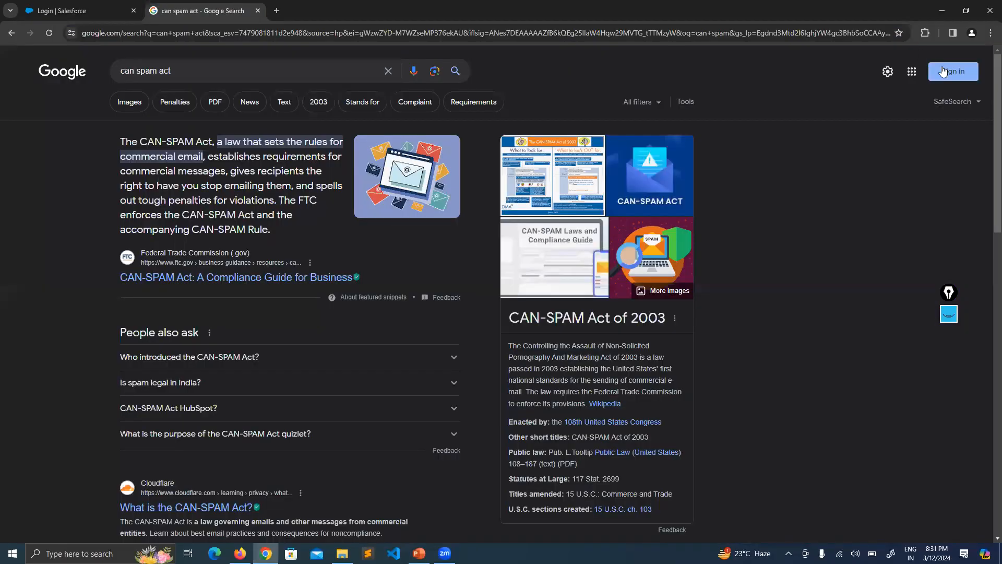
{"action": "left_click", "coordinate": [911, 71]}
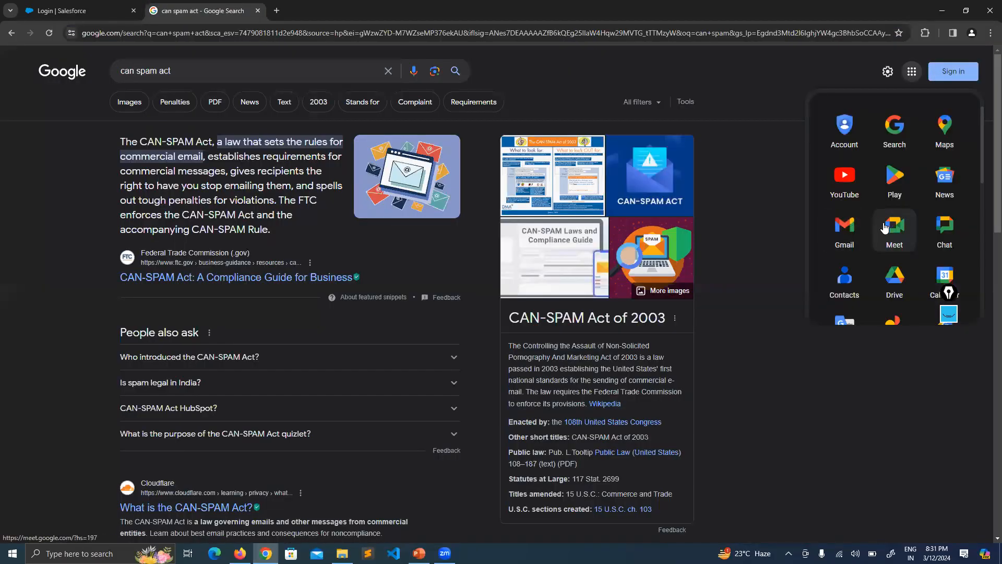
{"action": "left_click", "coordinate": [856, 232]}
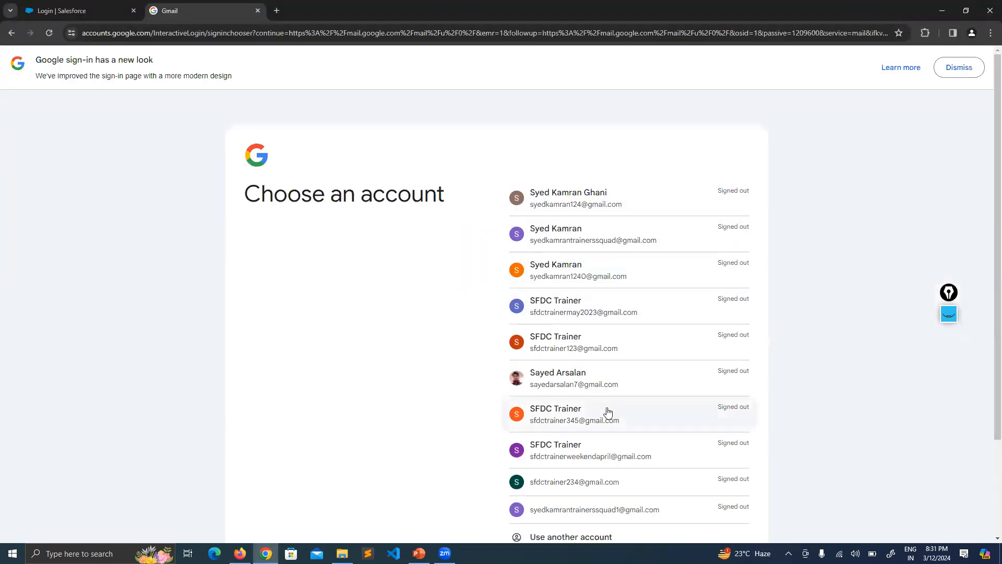
{"action": "scroll", "coordinate": [608, 412], "scroll_direction": "down", "scroll_amount": 2}
{"action": "scroll", "coordinate": [609, 417], "scroll_direction": "up", "scroll_amount": 1}
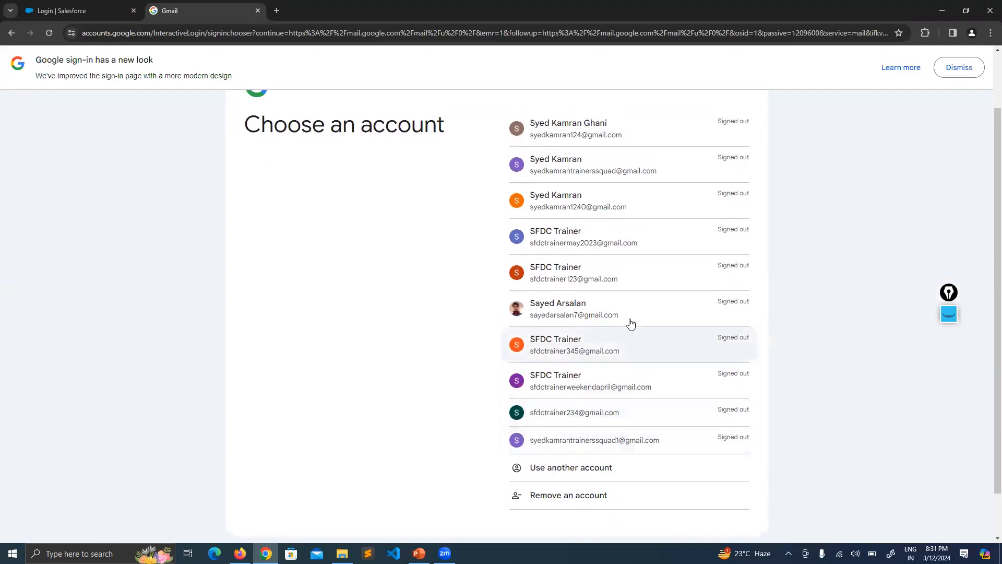
{"action": "left_click", "coordinate": [626, 287]}
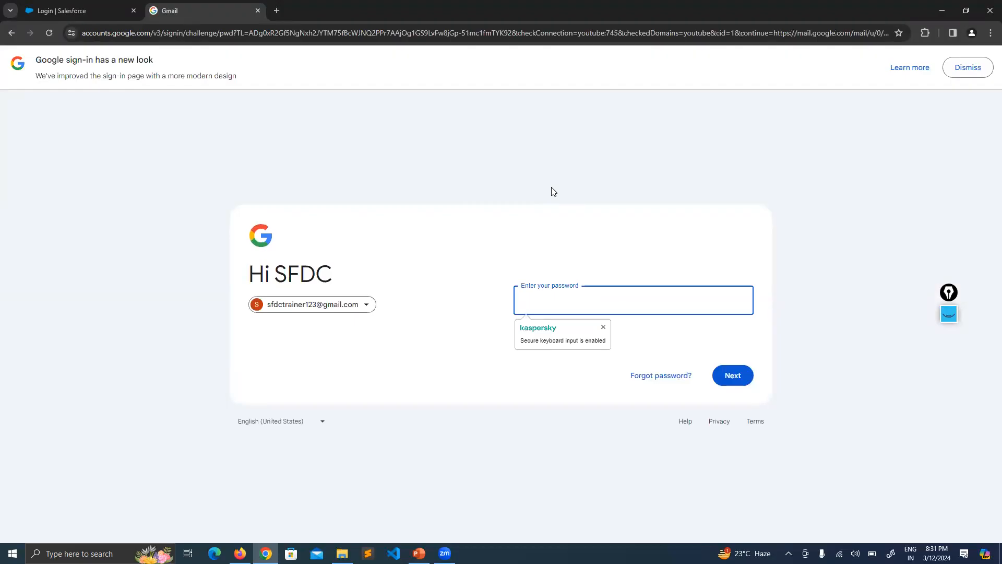
Enter the account password to sign in to Gmail and let the mailbox load
{"action": "type", "text": "•••••••••••"}
{"action": "key", "text": "Return"}
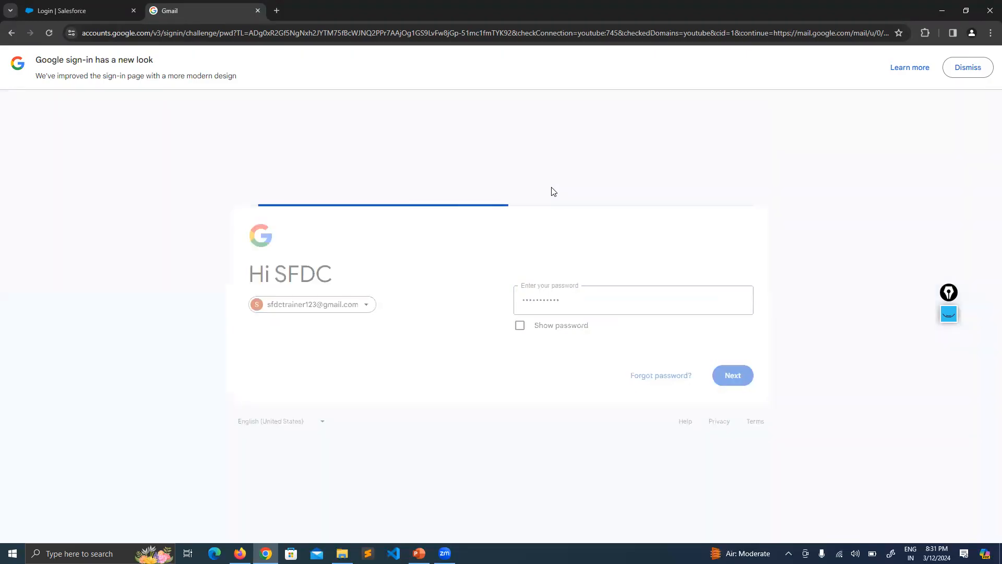
{"action": "left_click", "coordinate": [105, 9]}
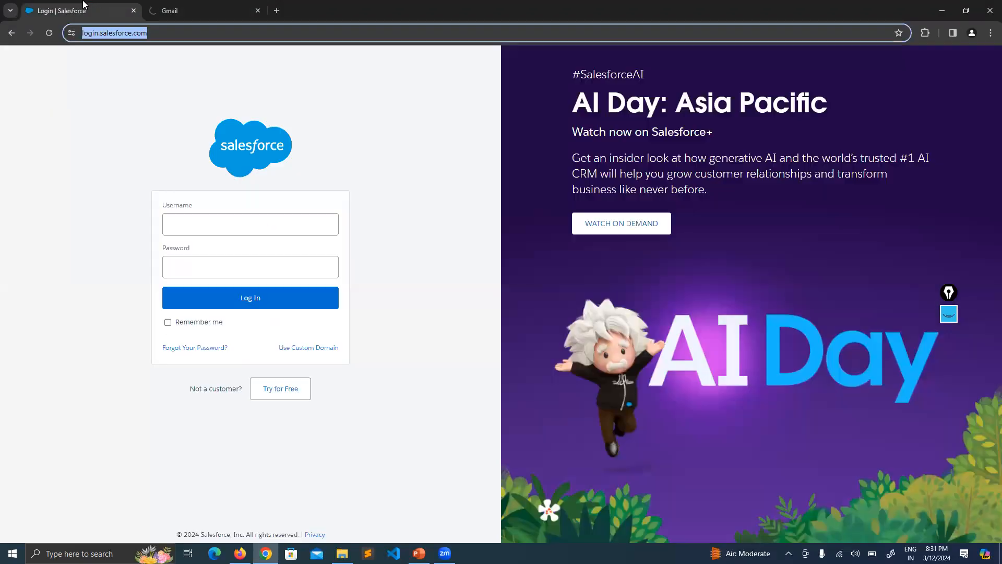
{"action": "left_click", "coordinate": [206, 11]}
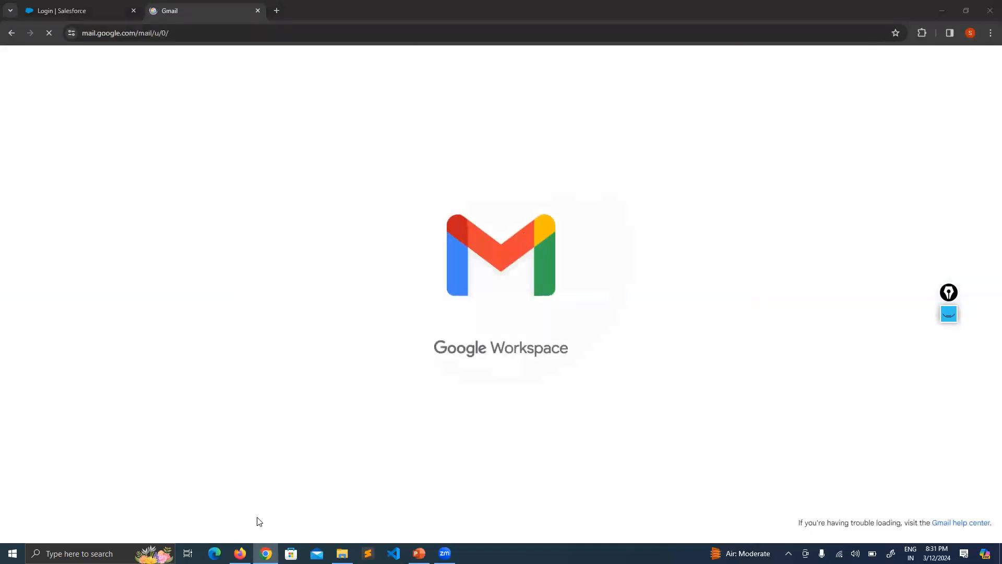
Return to Marketing Cloud in Firefox and add two more individual e-mail addresses as test recipients
{"action": "left_click", "coordinate": [239, 553]}
{"action": "key", "text": "ctrl+v"}
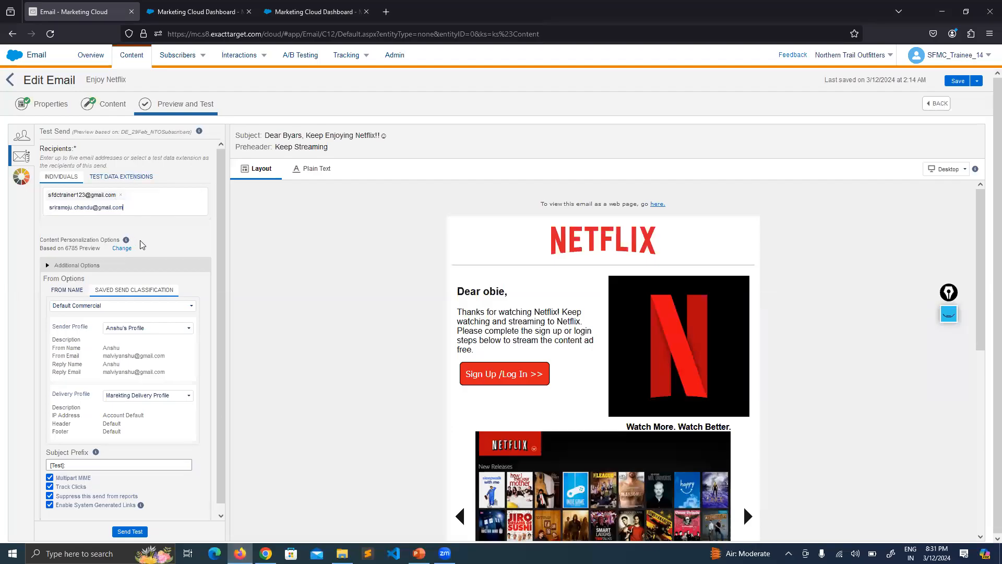
{"action": "key", "text": "Return"}
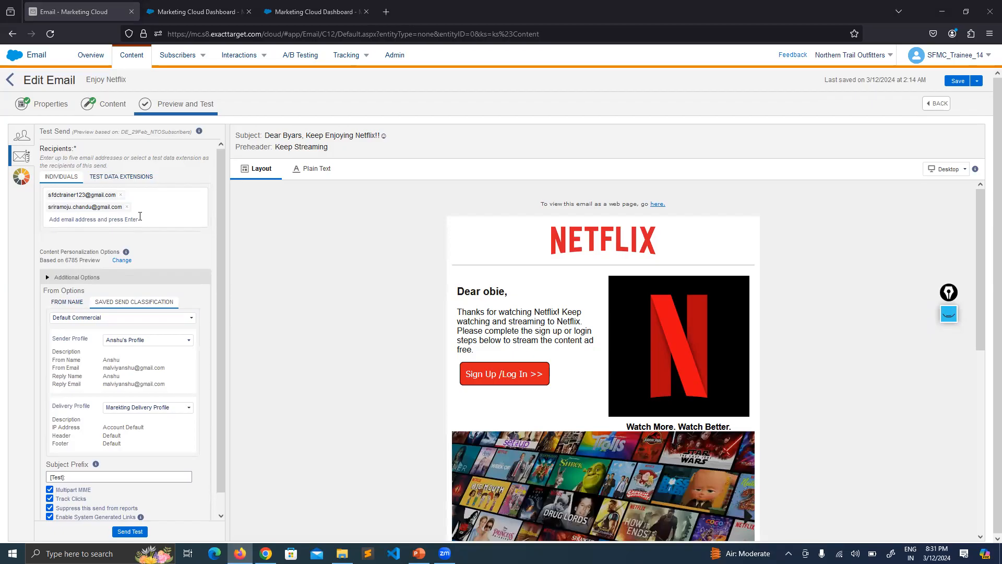
{"action": "key", "text": "ctrl+v"}
{"action": "key", "text": "Return"}
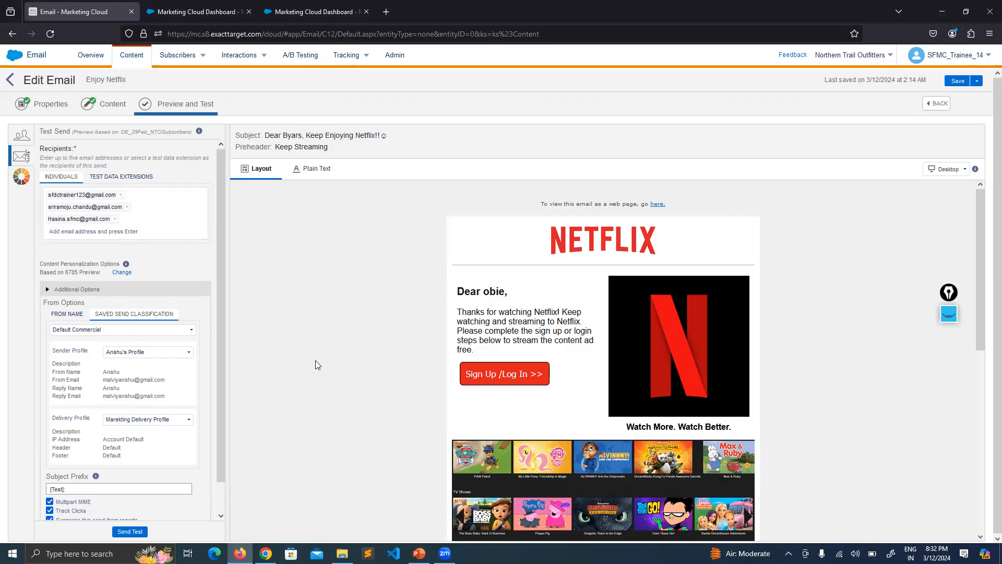
Glance at the Gmail inbox, then send the Enjoy Netflix test from Marketing Cloud to the three recipients and dismiss the notice
{"action": "left_click", "coordinate": [266, 553]}
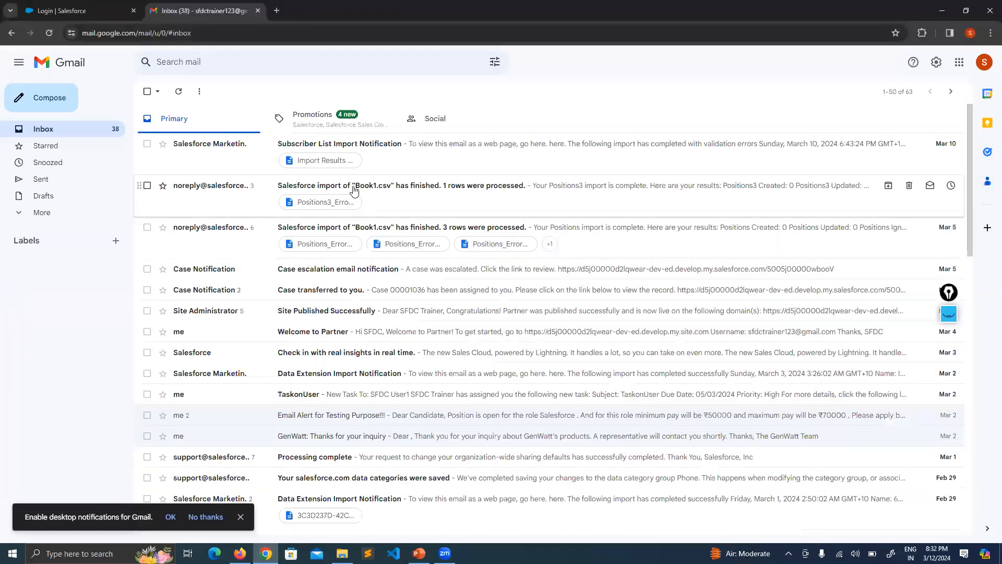
{"action": "left_click", "coordinate": [240, 553]}
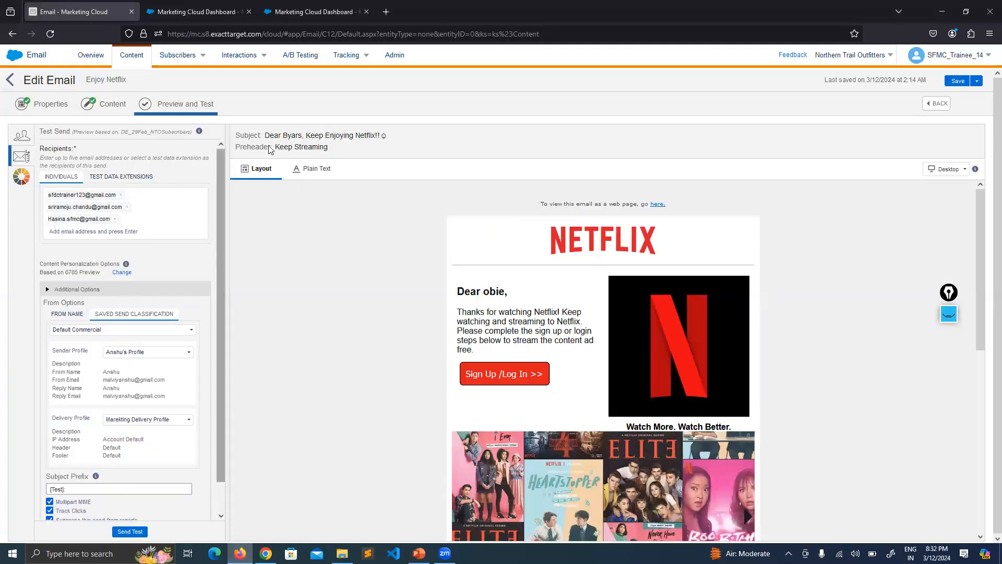
{"action": "scroll", "coordinate": [173, 256], "scroll_direction": "down", "scroll_amount": 1}
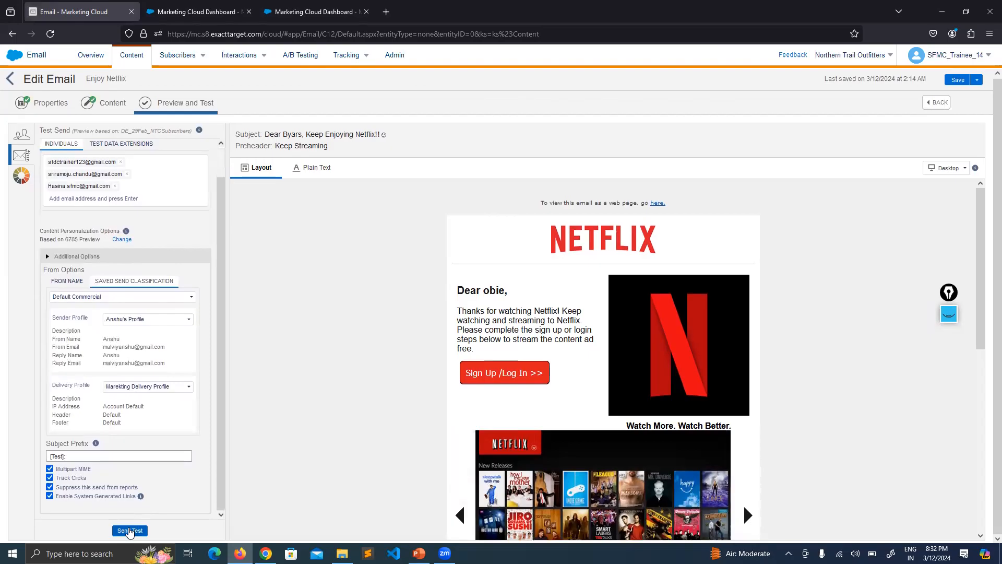
{"action": "left_click", "coordinate": [130, 530]}
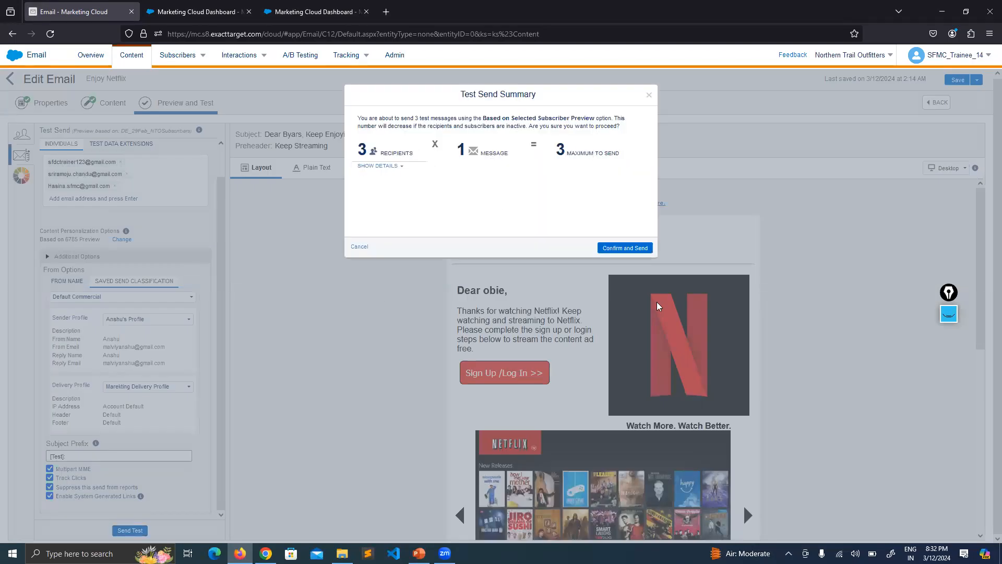
{"action": "left_click", "coordinate": [628, 248]}
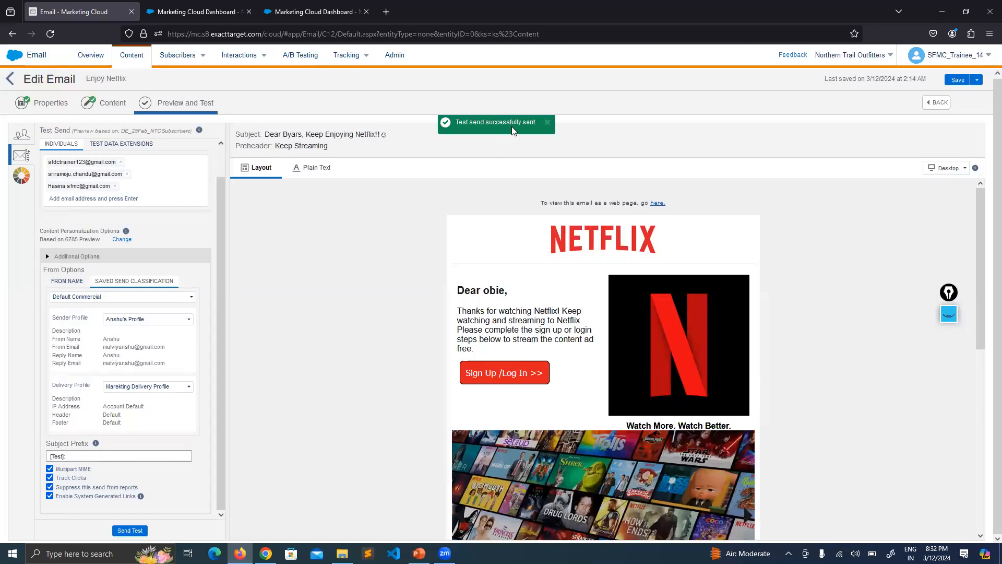
{"action": "left_click_drag", "start_coordinate": [521, 122], "coordinate": [466, 122]}
{"action": "left_click", "coordinate": [546, 123]}
{"action": "scroll", "coordinate": [130, 337], "scroll_direction": "up", "scroll_amount": 1}
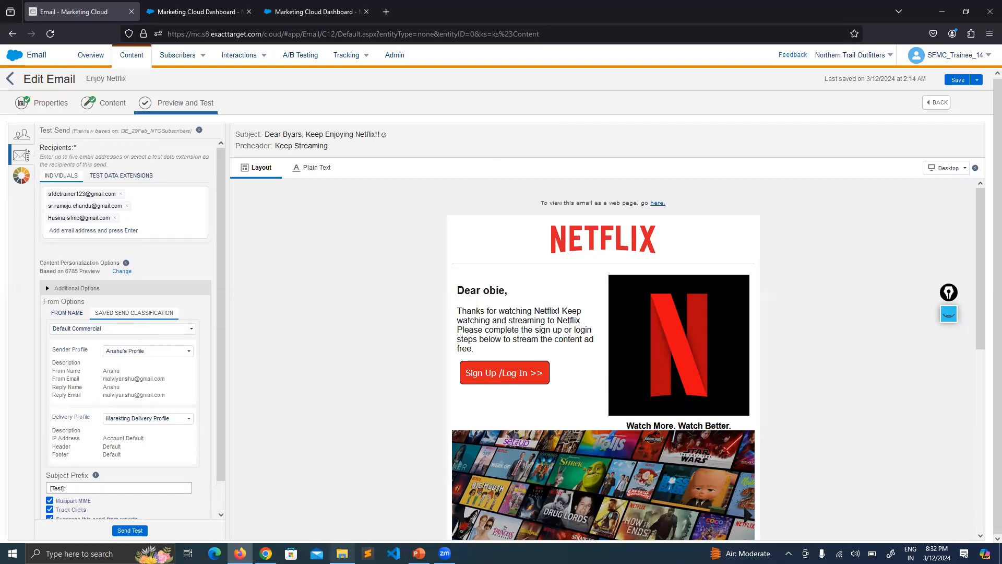
Switch to Gmail, check the Promotions and Primary categories for the test email, and reload the mailbox
{"action": "left_click", "coordinate": [265, 553]}
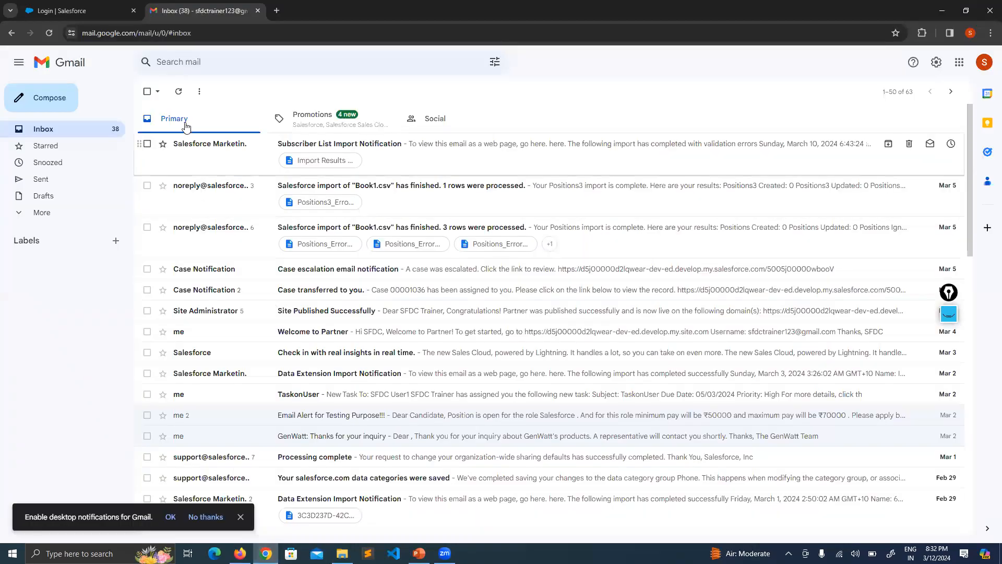
{"action": "left_click", "coordinate": [319, 119]}
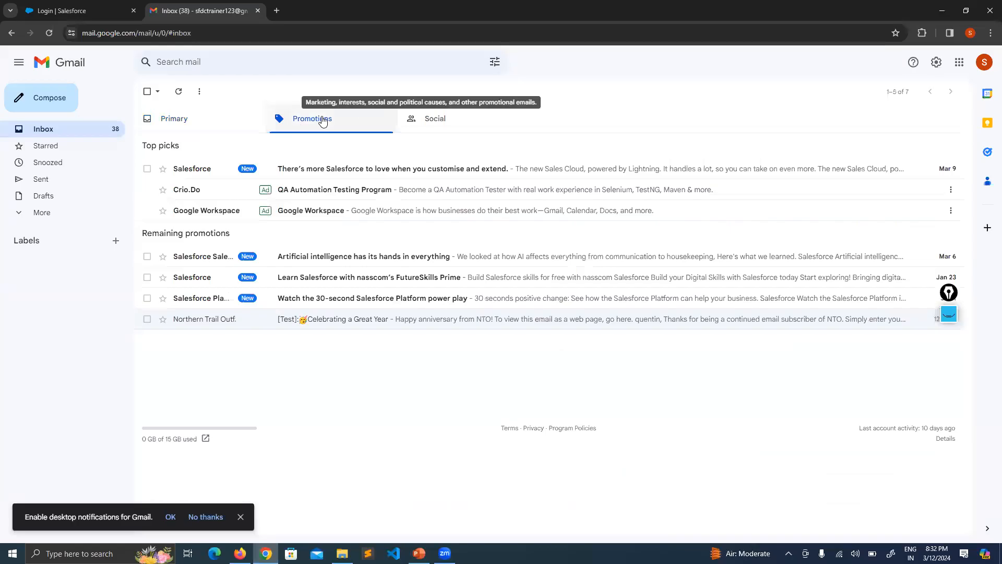
{"action": "left_click", "coordinate": [204, 119]}
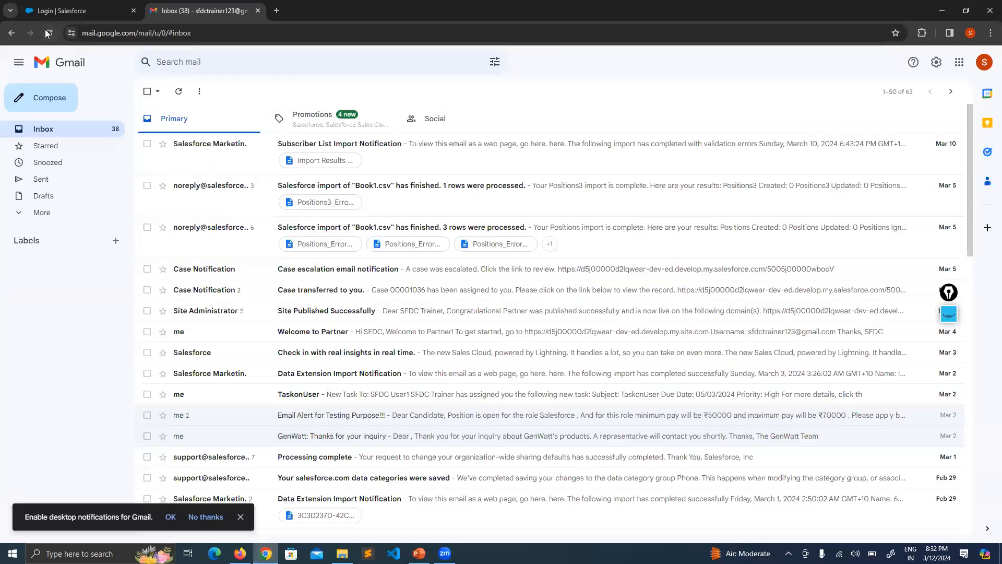
{"action": "left_click", "coordinate": [48, 33]}
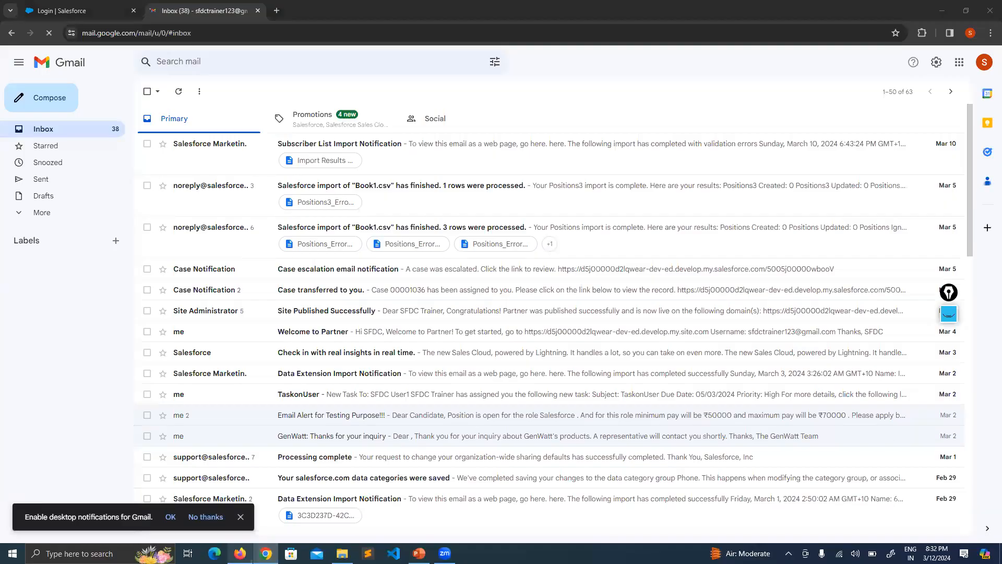
Go back to Marketing Cloud and recheck the Test Send recipients, From Options and subject prefix
{"action": "mouse_move", "coordinate": [240, 552]}
{"action": "left_click", "coordinate": [241, 501]}
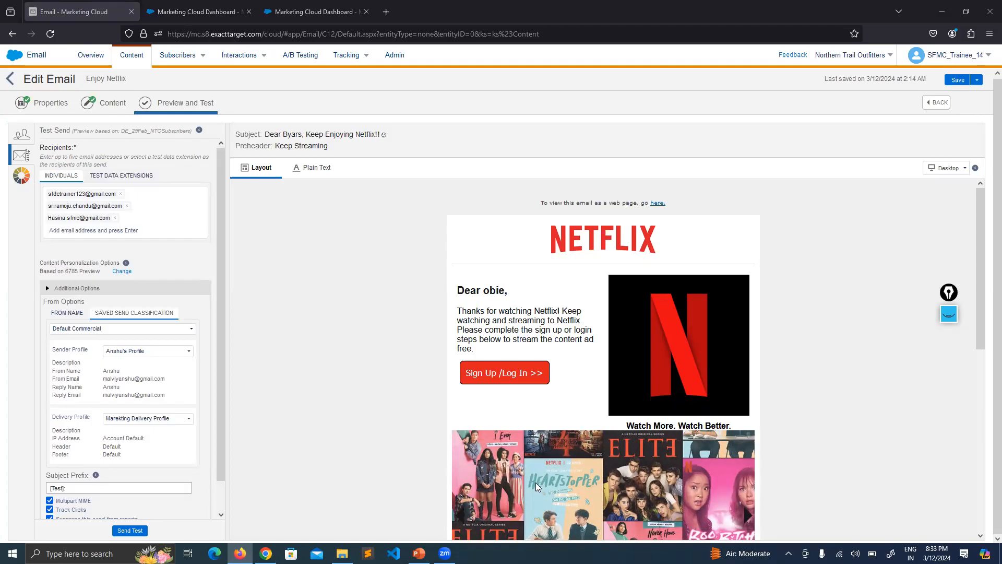
{"action": "key", "text": "alt+Tab"}
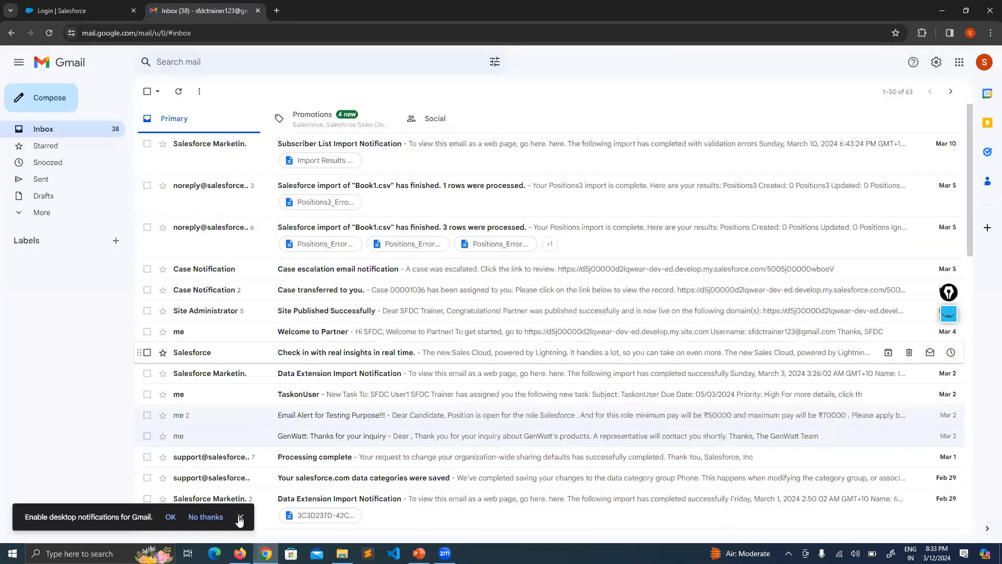
{"action": "left_click", "coordinate": [239, 553]}
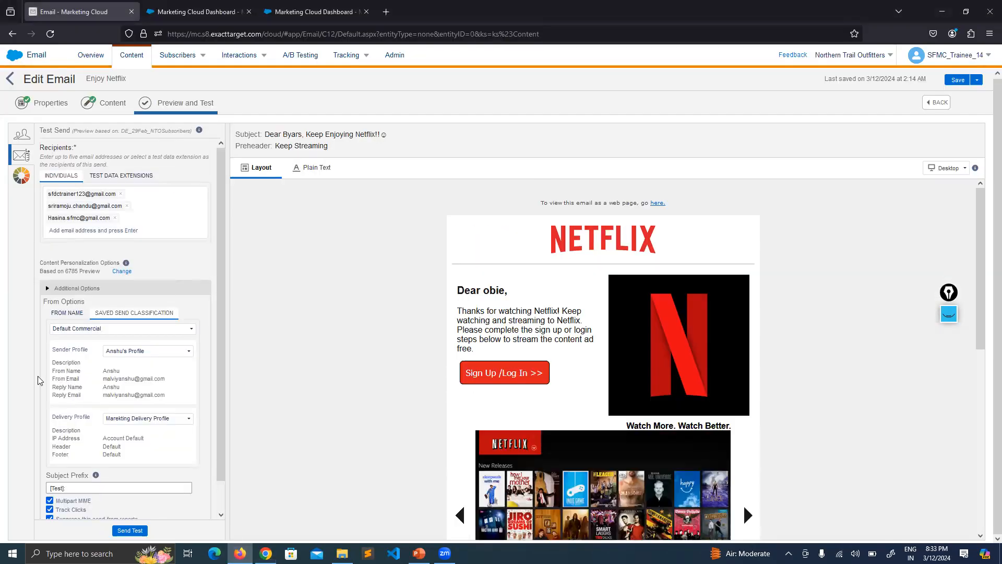
{"action": "scroll", "coordinate": [221, 211], "scroll_direction": "down", "scroll_amount": 1}
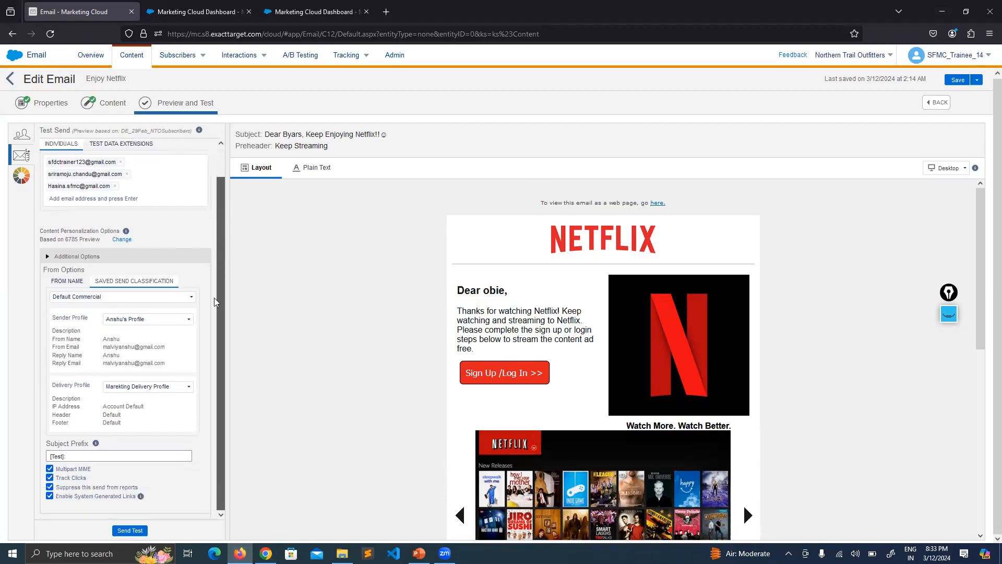
Check Gmail's Promotions, Social and Primary categories again for the Enjoy Netflix test email
{"action": "left_click", "coordinate": [266, 553]}
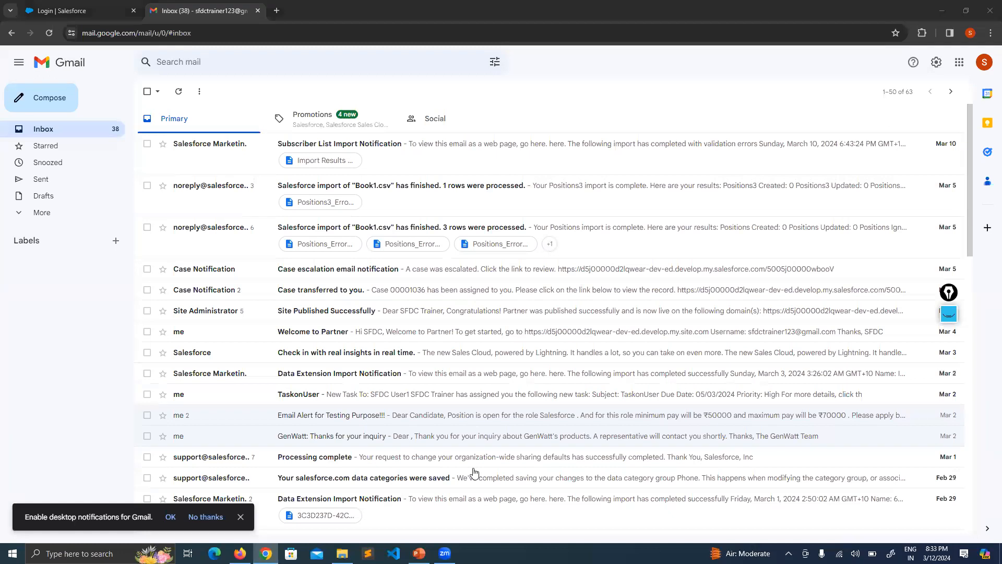
{"action": "left_click", "coordinate": [291, 116]}
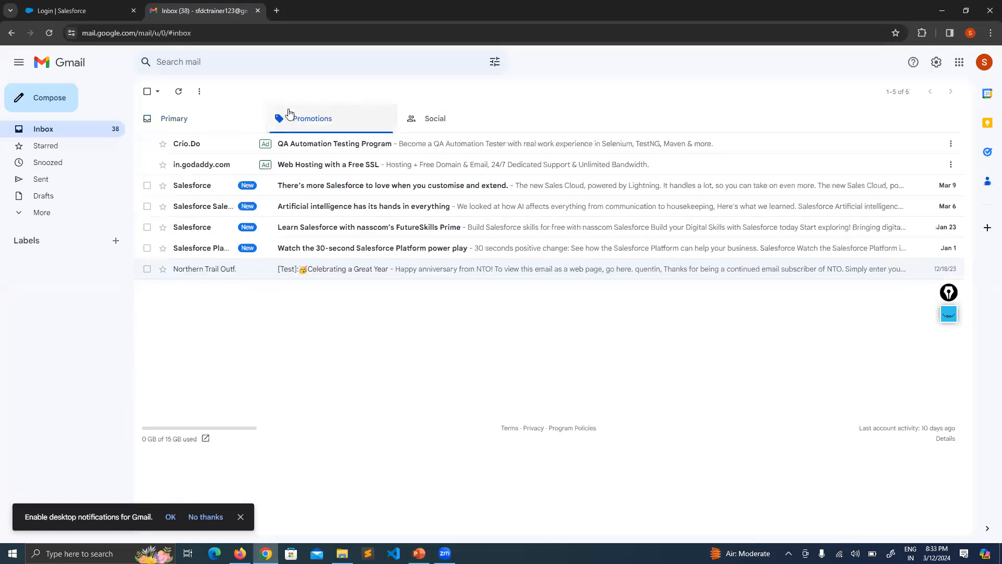
{"action": "left_click", "coordinate": [179, 118]}
{"action": "left_click", "coordinate": [423, 131]}
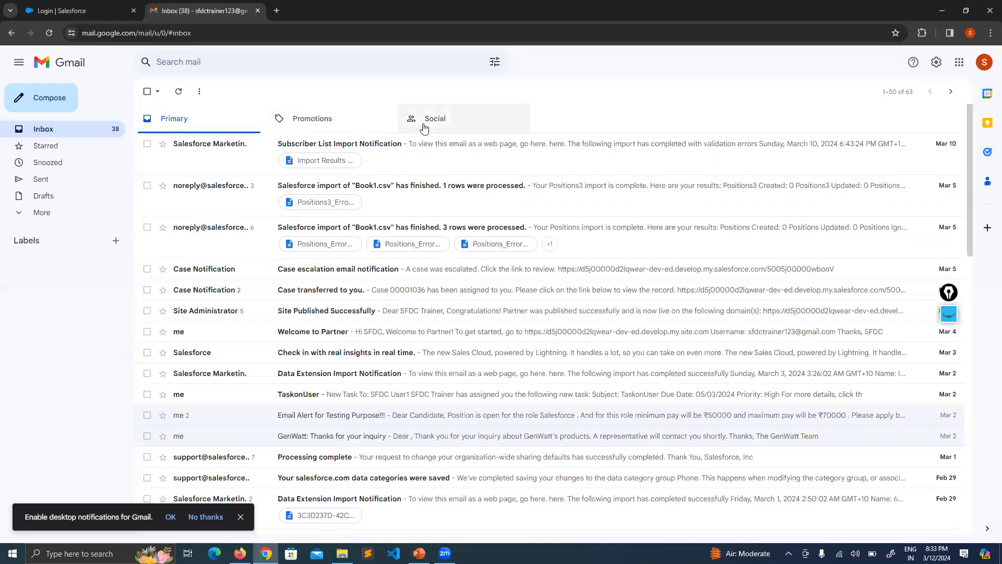
{"action": "left_click", "coordinate": [187, 125]}
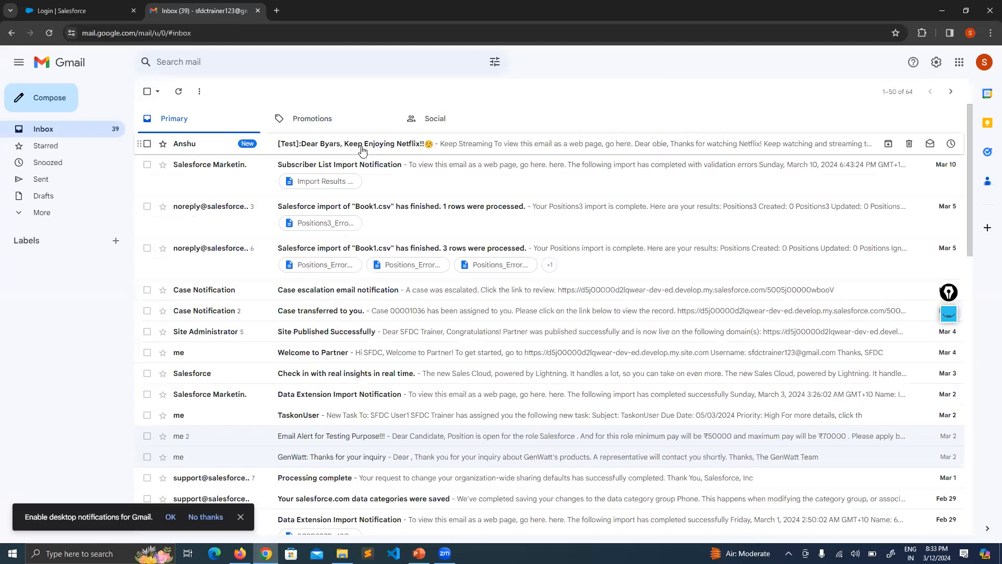
Open the Keep Enjoying Netflix test email from the Primary category, review its content, and return to the inbox
{"action": "left_click", "coordinate": [363, 150]}
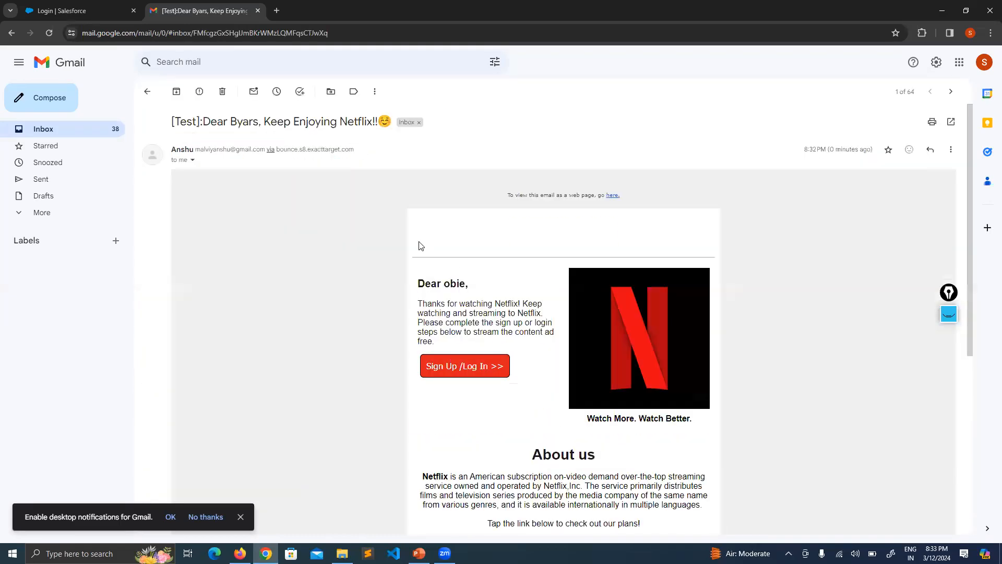
{"action": "scroll", "coordinate": [500, 251], "scroll_direction": "down", "scroll_amount": 4}
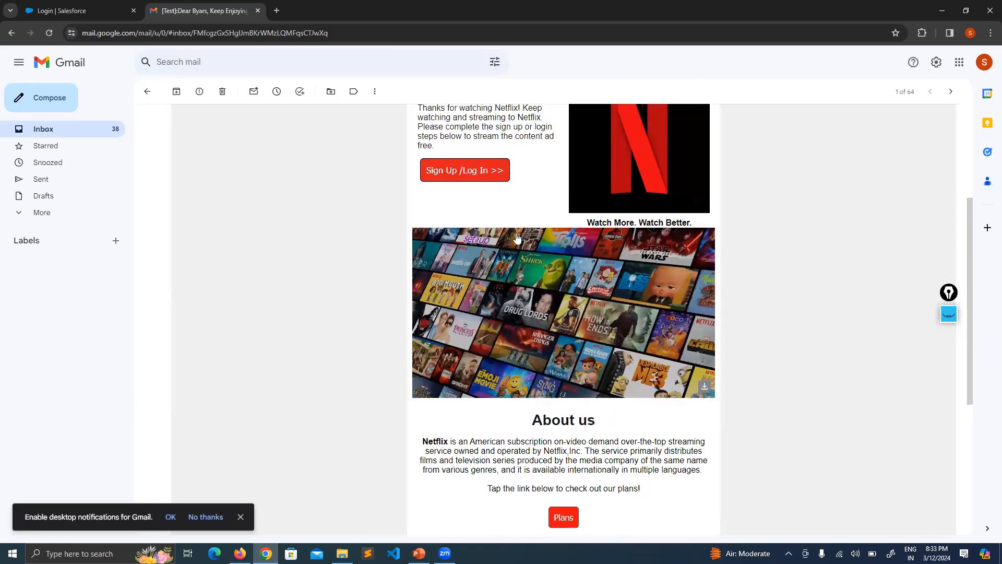
{"action": "scroll", "coordinate": [517, 196], "scroll_direction": "up", "scroll_amount": 4}
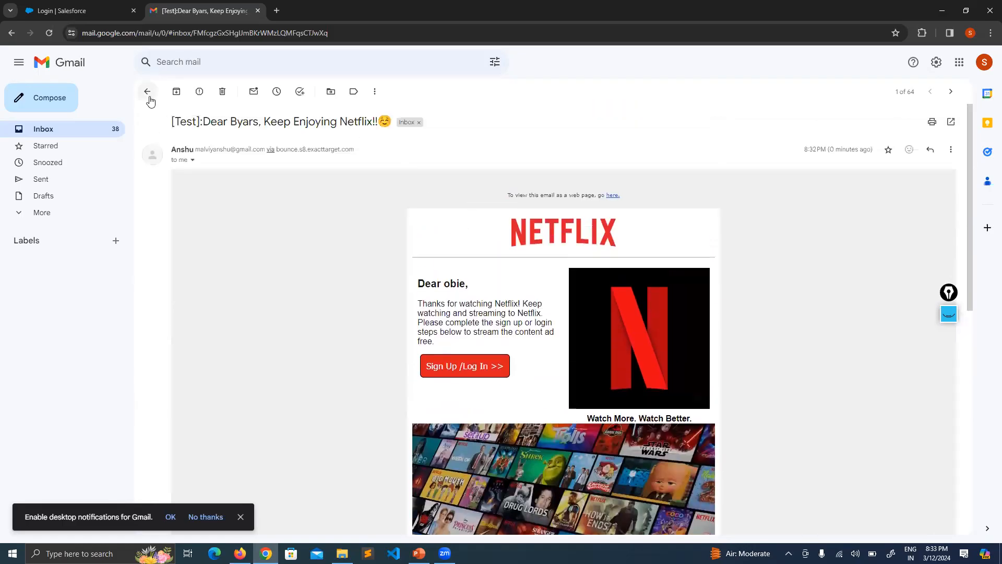
{"action": "left_click", "coordinate": [148, 92]}
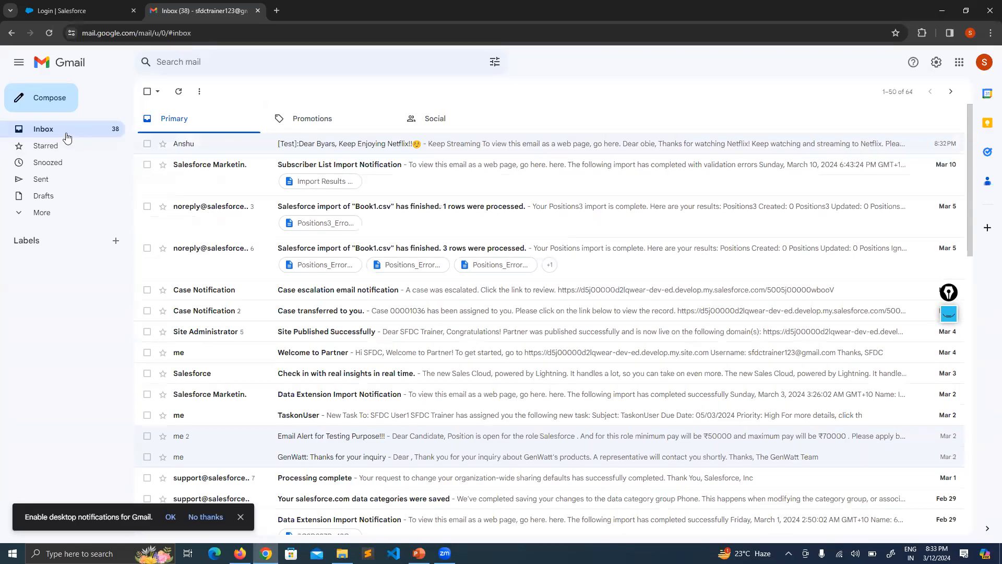
Check the Promotions category, go back to Primary, and reopen the Keep Enjoying Netflix test email
{"action": "left_click", "coordinate": [322, 126]}
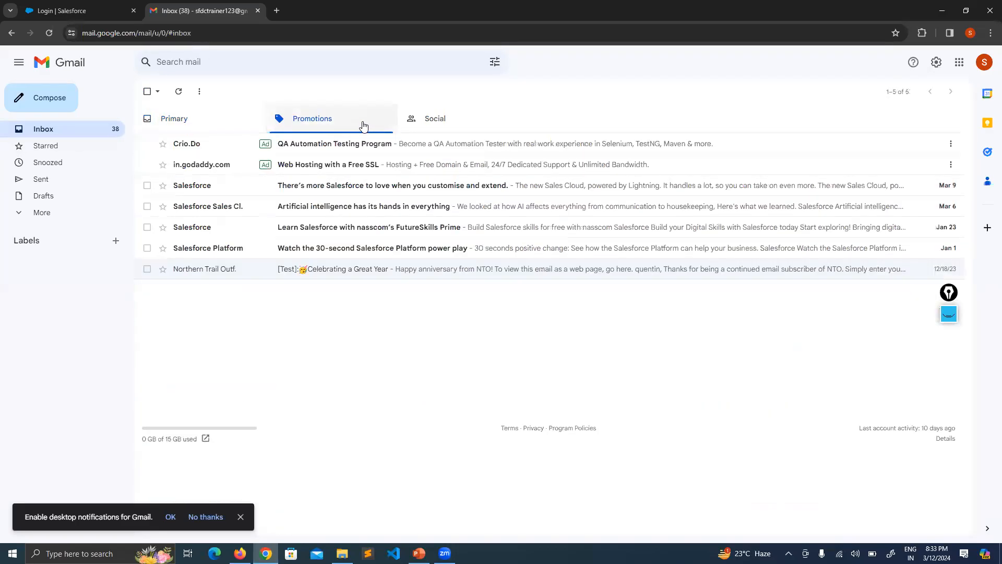
{"action": "left_click", "coordinate": [174, 125]}
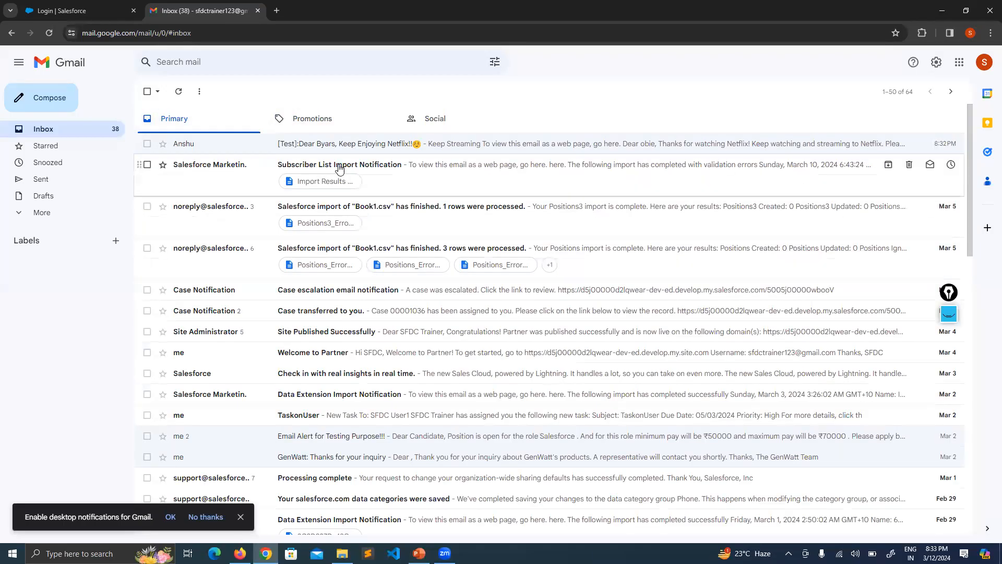
{"action": "left_click", "coordinate": [371, 148]}
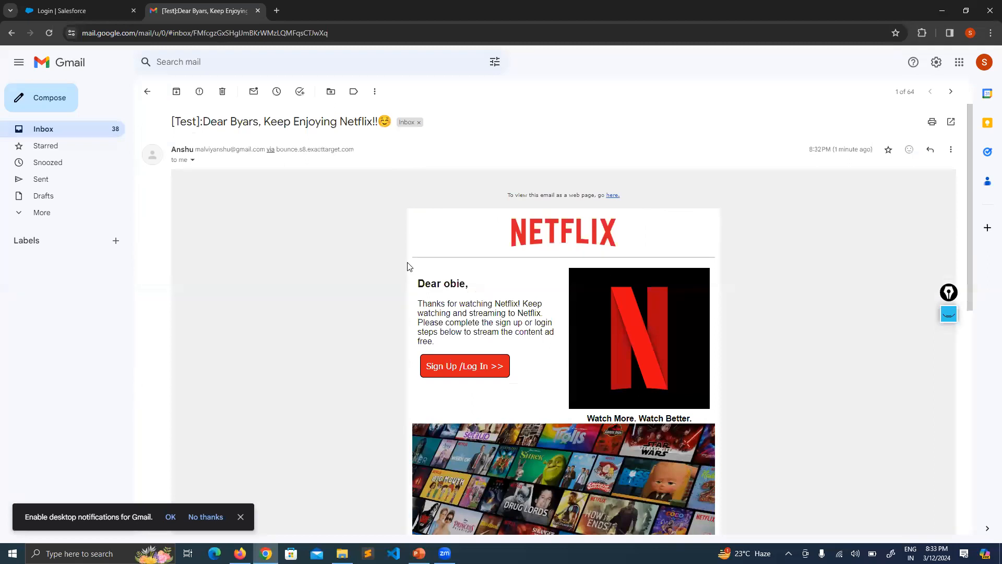
Switch to Marketing Cloud and open Email Studio's Content Builder from the second Marketing Cloud browser tab
{"action": "left_click", "coordinate": [239, 553]}
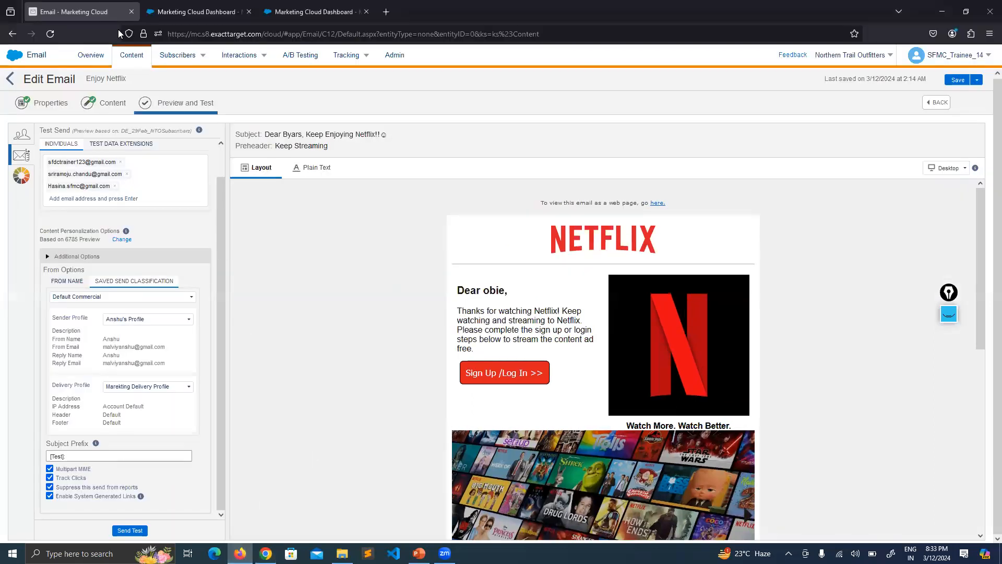
{"action": "left_click", "coordinate": [192, 12]}
{"action": "left_click", "coordinate": [117, 105]}
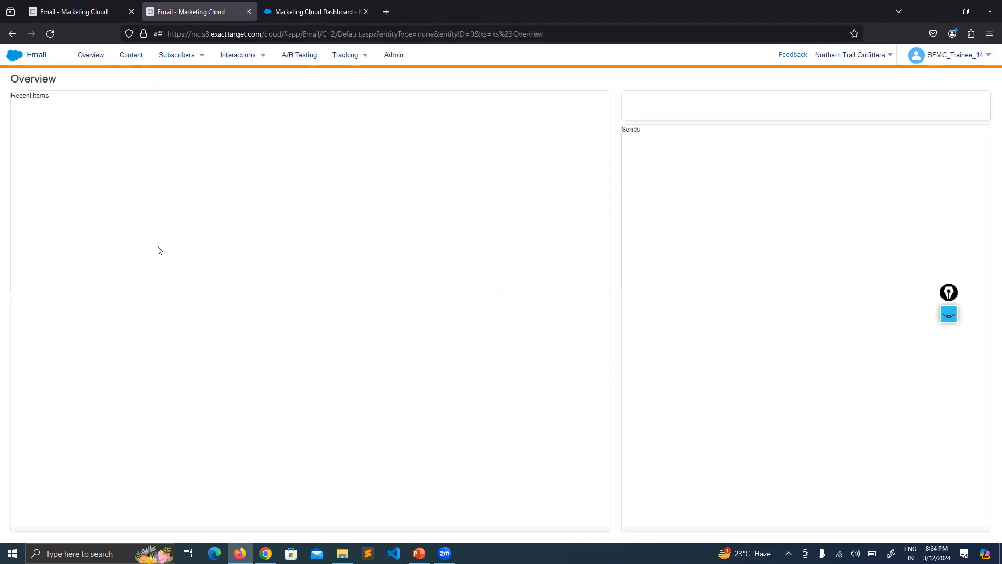
{"action": "left_click", "coordinate": [132, 56]}
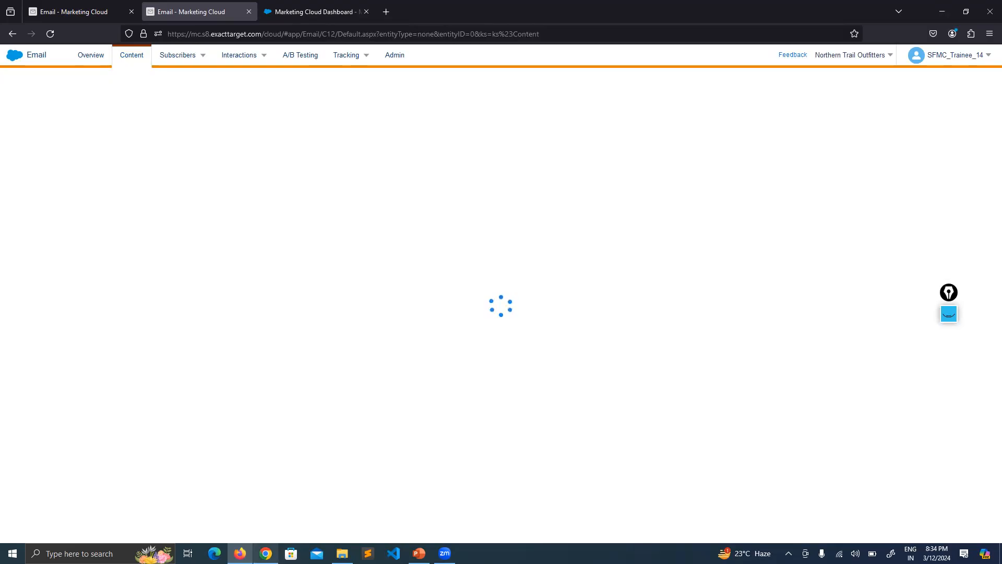
Look at the received test email in Gmail, check the Content Builder list in Marketing Cloud, and return to the Gmail message
{"action": "mouse_move", "coordinate": [266, 553]}
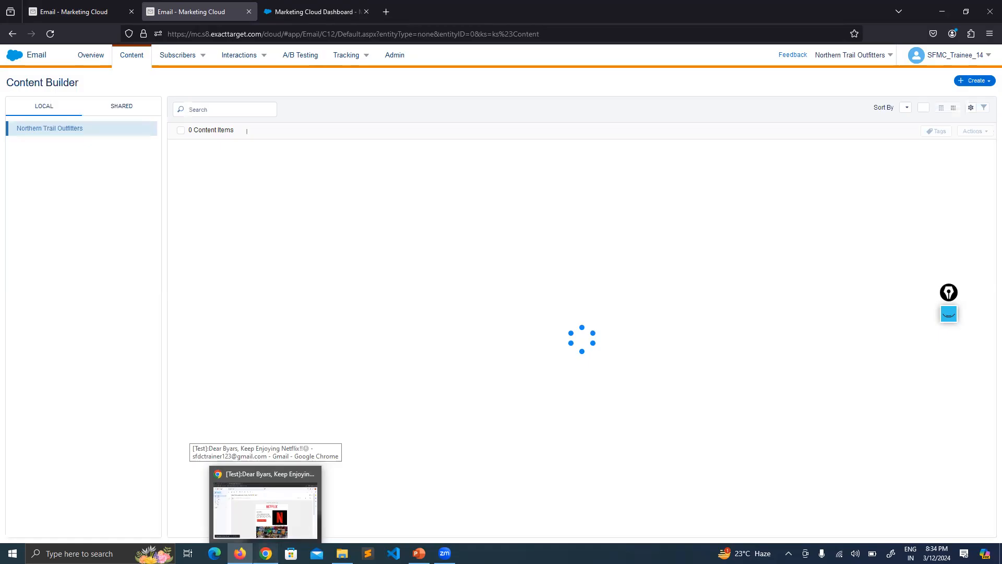
{"action": "left_click", "coordinate": [265, 504]}
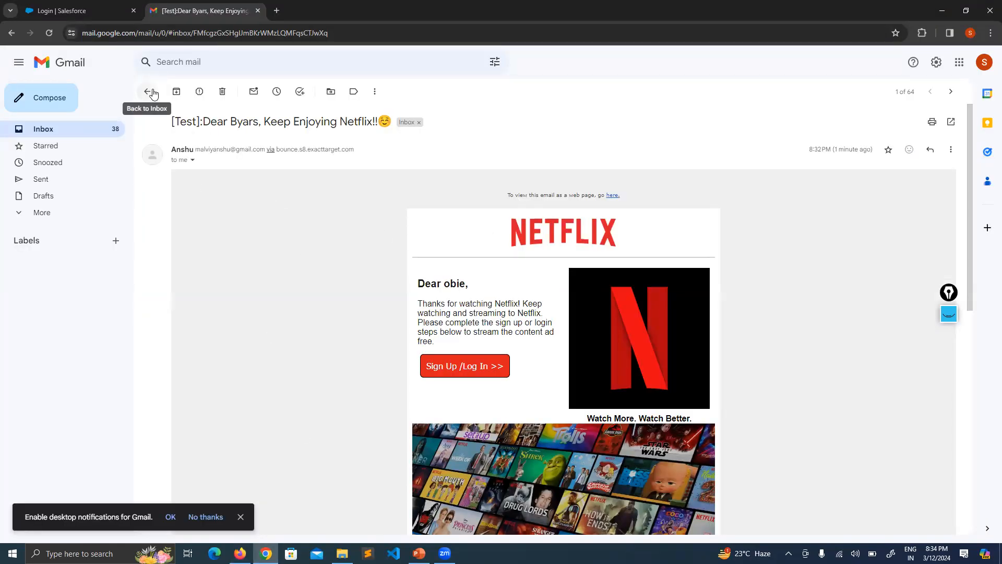
{"action": "left_click", "coordinate": [240, 554]}
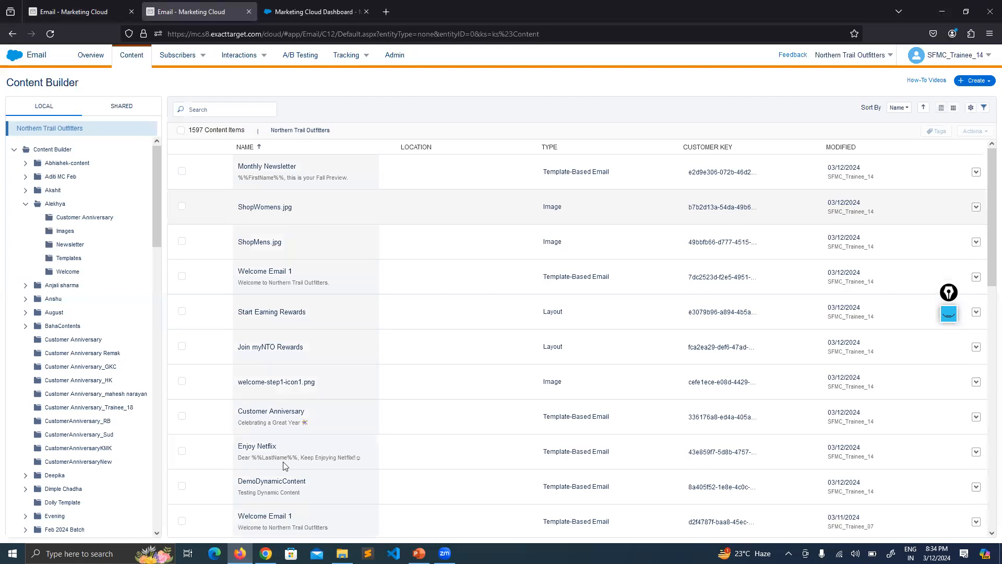
{"action": "key", "text": "alt+Tab"}
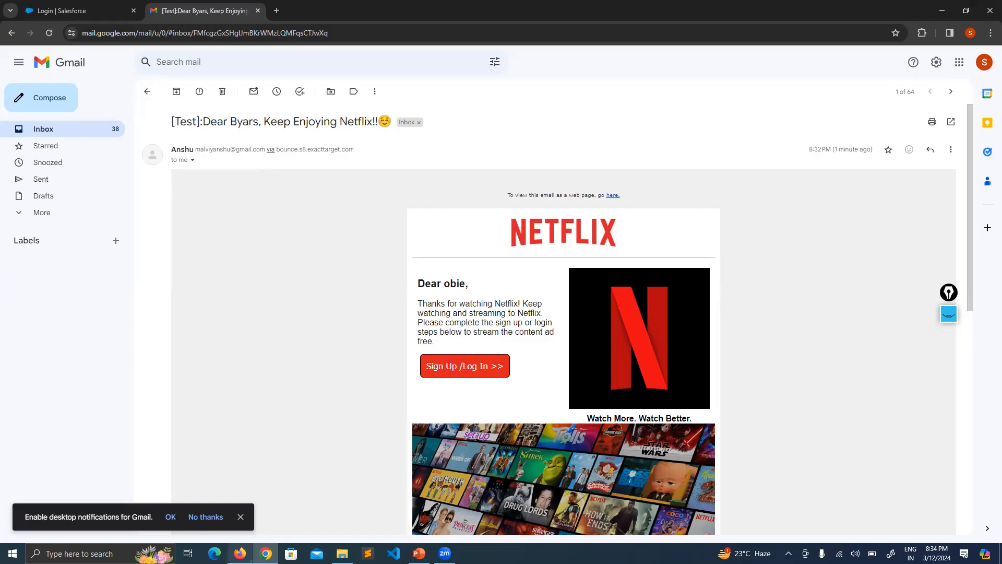
Switch to Marketing Cloud, open the Customer Anniversary email from Content Builder, and review its preview
{"action": "mouse_move", "coordinate": [239, 553]}
{"action": "left_click", "coordinate": [271, 472]}
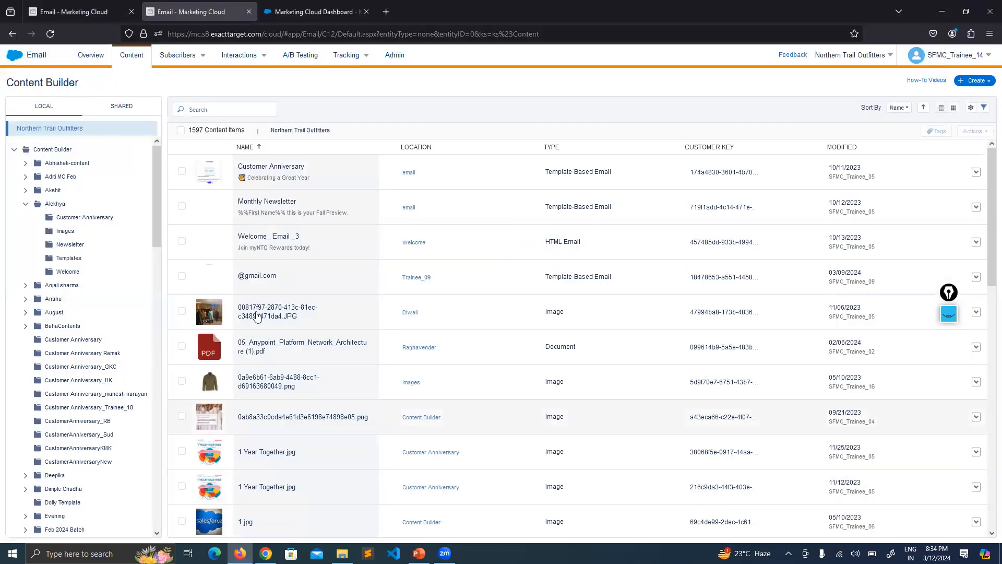
{"action": "left_click", "coordinate": [265, 166]}
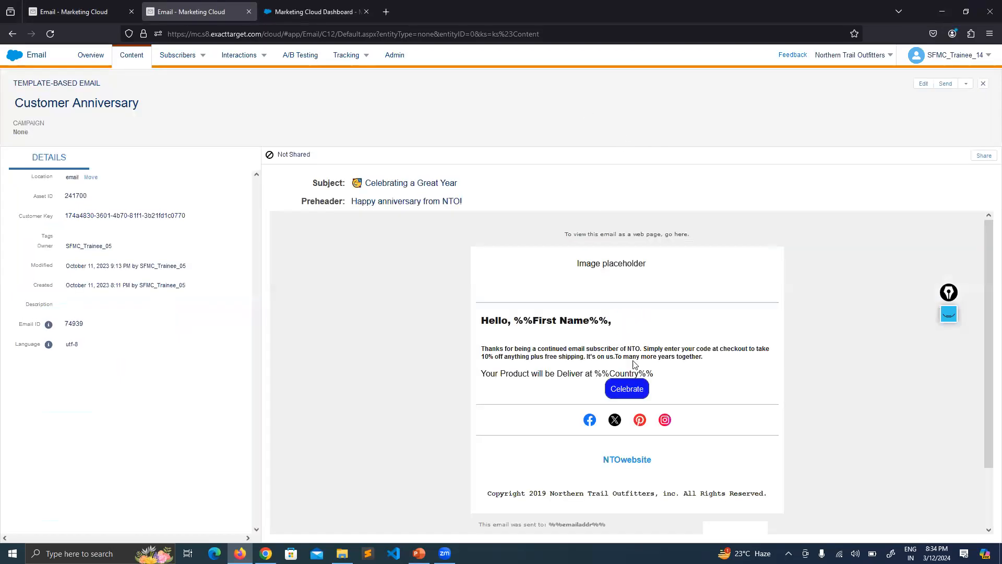
{"action": "scroll", "coordinate": [620, 383], "scroll_direction": "down", "scroll_amount": 2}
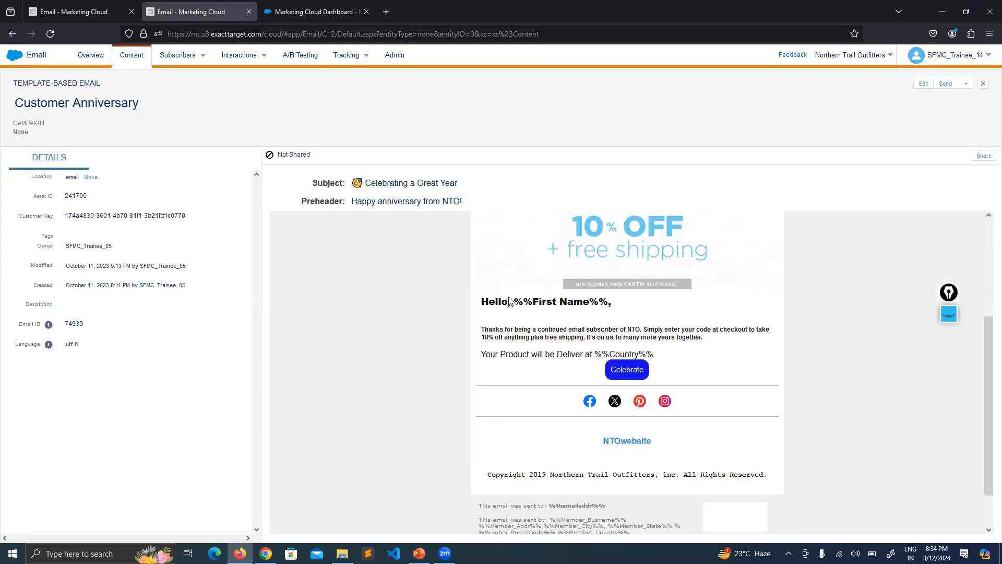
{"action": "scroll", "coordinate": [736, 306], "scroll_direction": "up", "scroll_amount": 2}
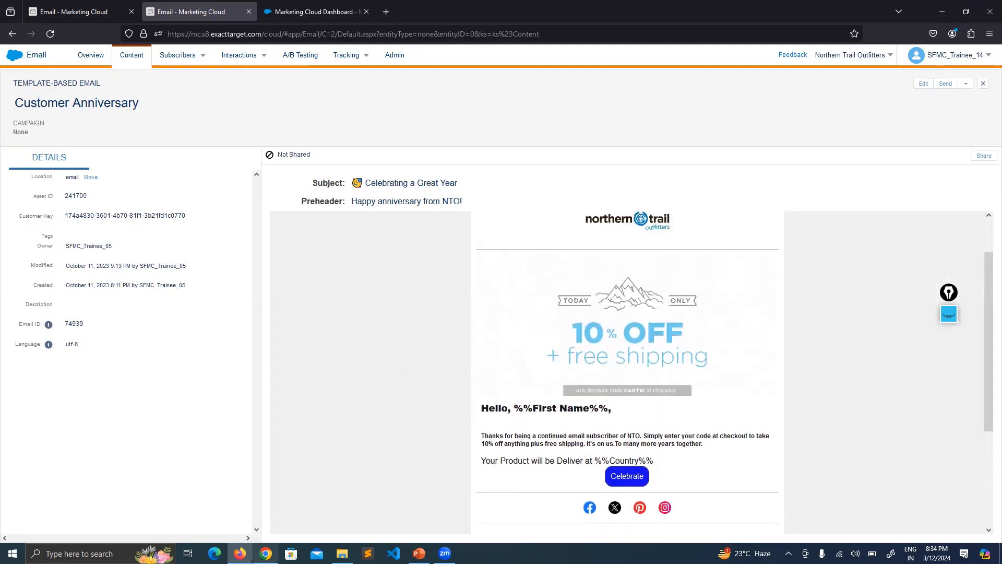
Switch to Gmail, reopen the Keep Enjoying Netflix test email, review it down to the footer, and return to the inbox
{"action": "left_click", "coordinate": [265, 553]}
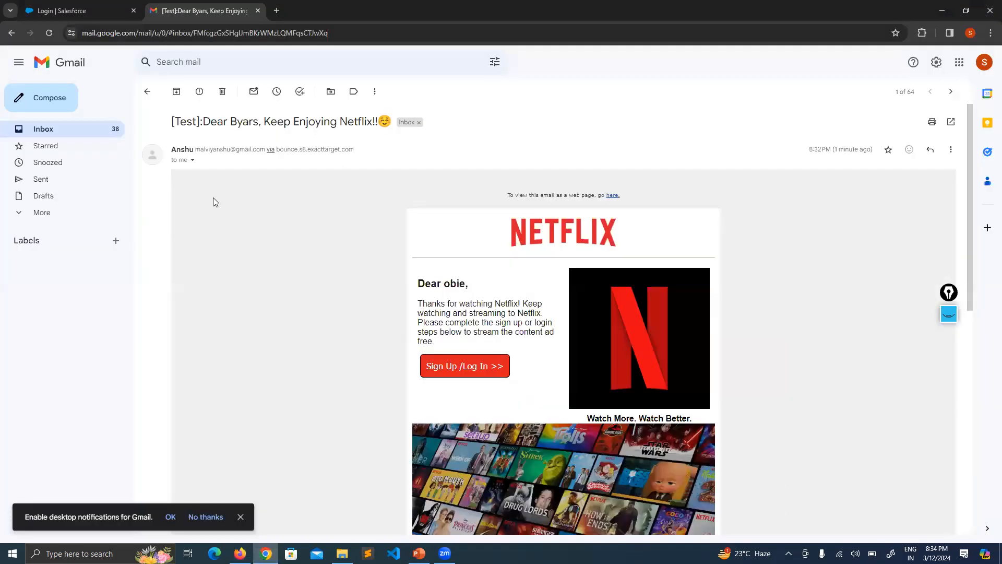
{"action": "left_click", "coordinate": [147, 91]}
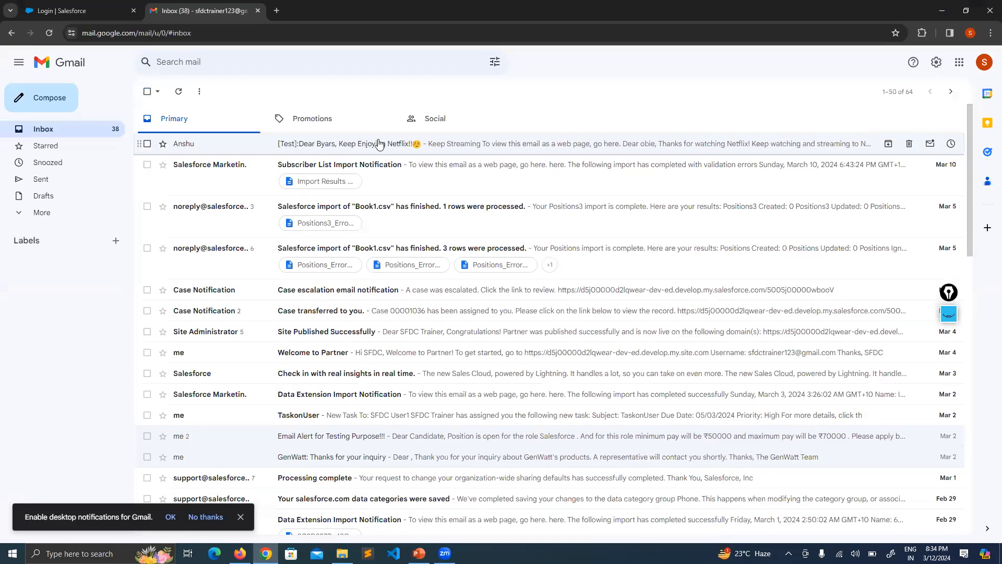
{"action": "left_click", "coordinate": [383, 147]}
{"action": "scroll", "coordinate": [423, 465], "scroll_direction": "down", "scroll_amount": 3}
{"action": "scroll", "coordinate": [423, 464], "scroll_direction": "down", "scroll_amount": 3}
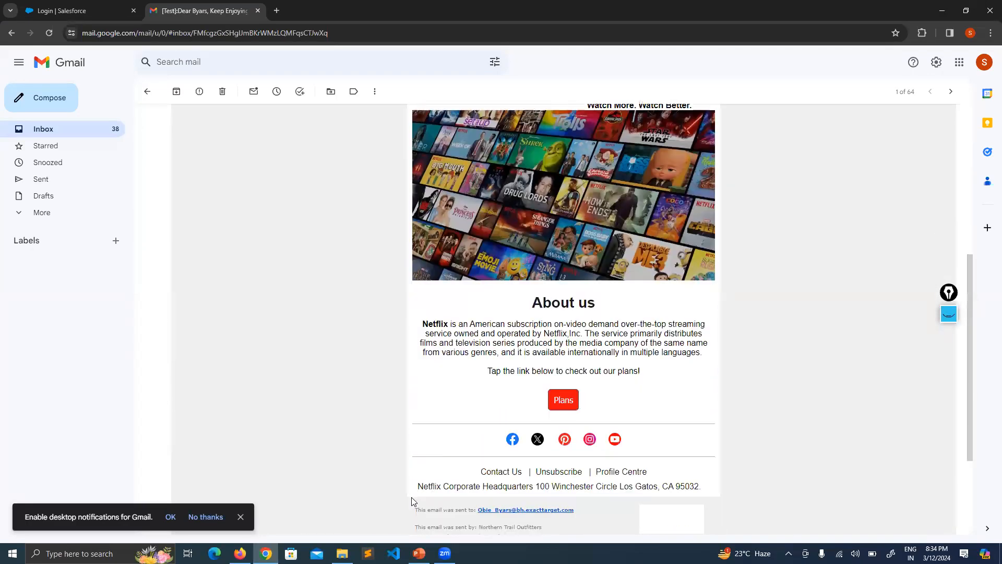
{"action": "scroll", "coordinate": [630, 278], "scroll_direction": "down", "scroll_amount": 3}
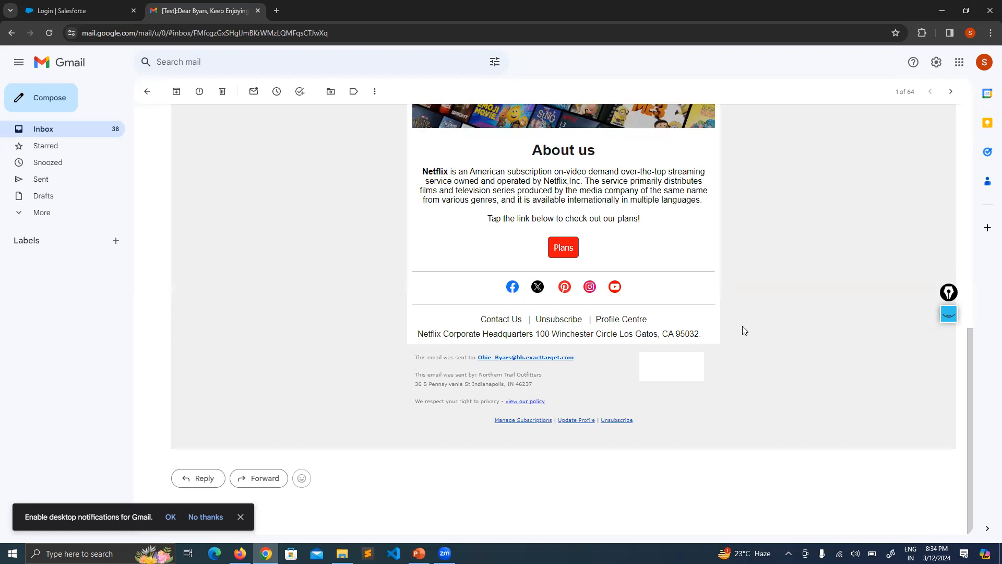
{"action": "scroll", "coordinate": [743, 330], "scroll_direction": "up", "scroll_amount": 10}
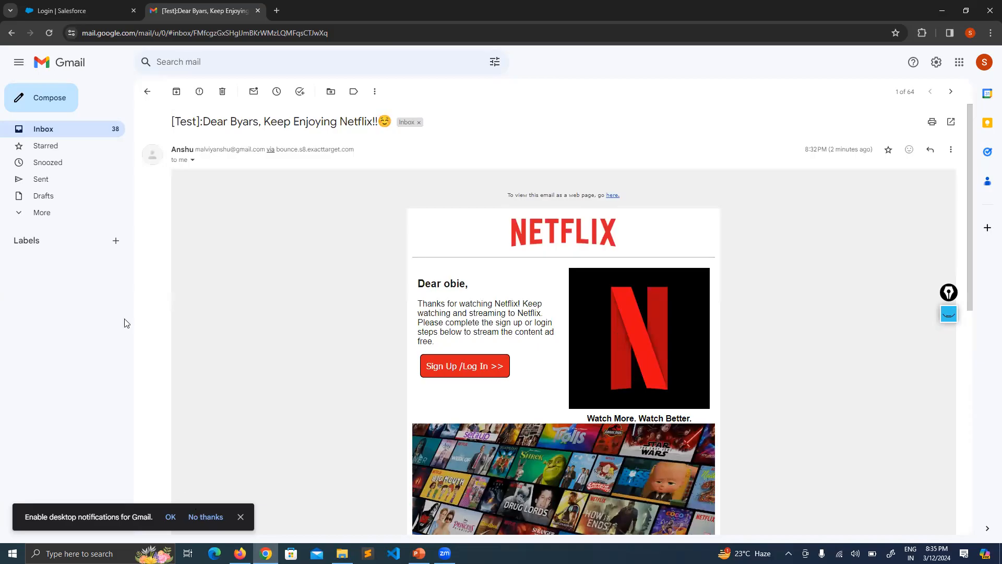
{"action": "left_click", "coordinate": [145, 95]}
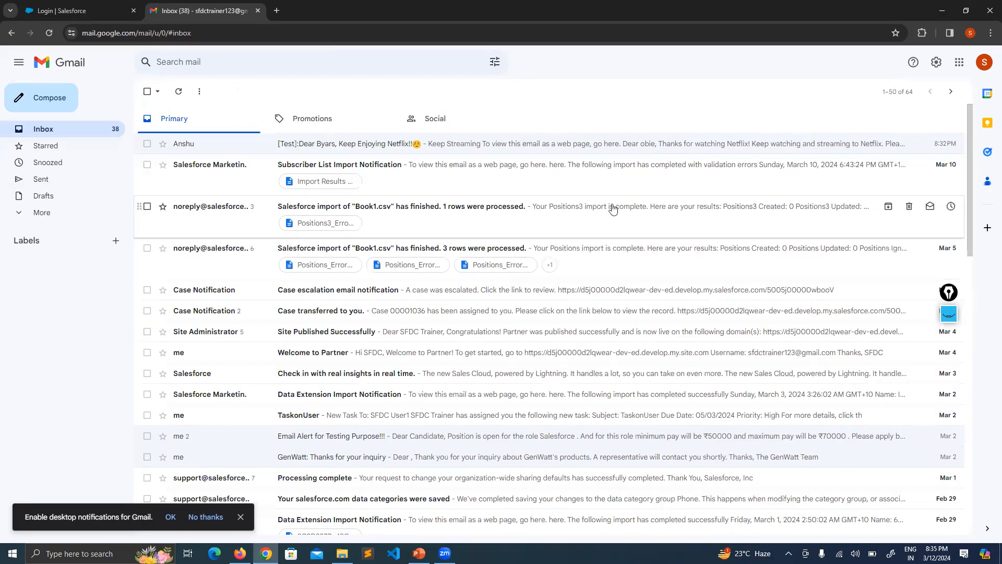
Review the saved Google accounts and sign out of the current Gmail session
{"action": "left_click", "coordinate": [984, 63]}
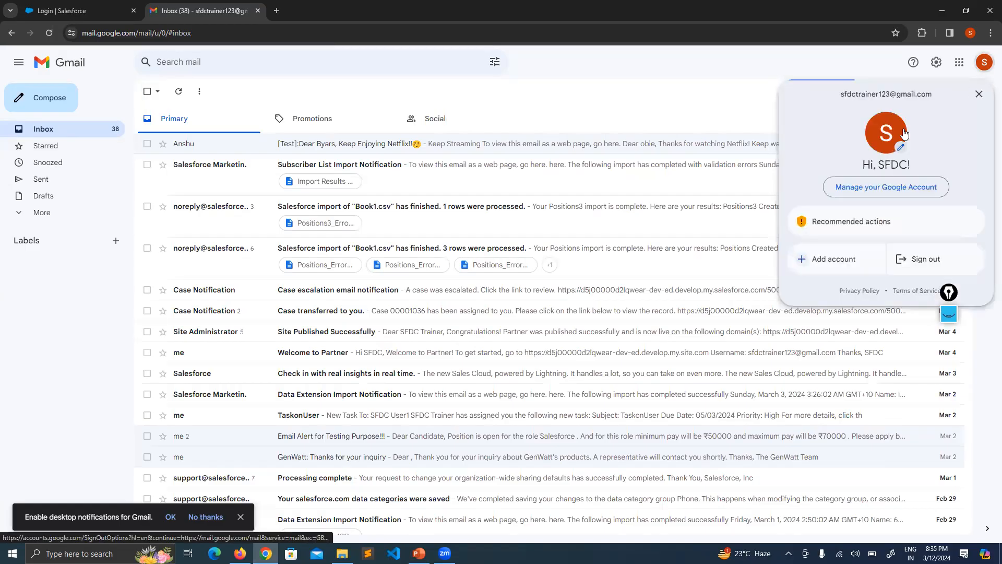
{"action": "scroll", "coordinate": [895, 463], "scroll_direction": "down", "scroll_amount": 8}
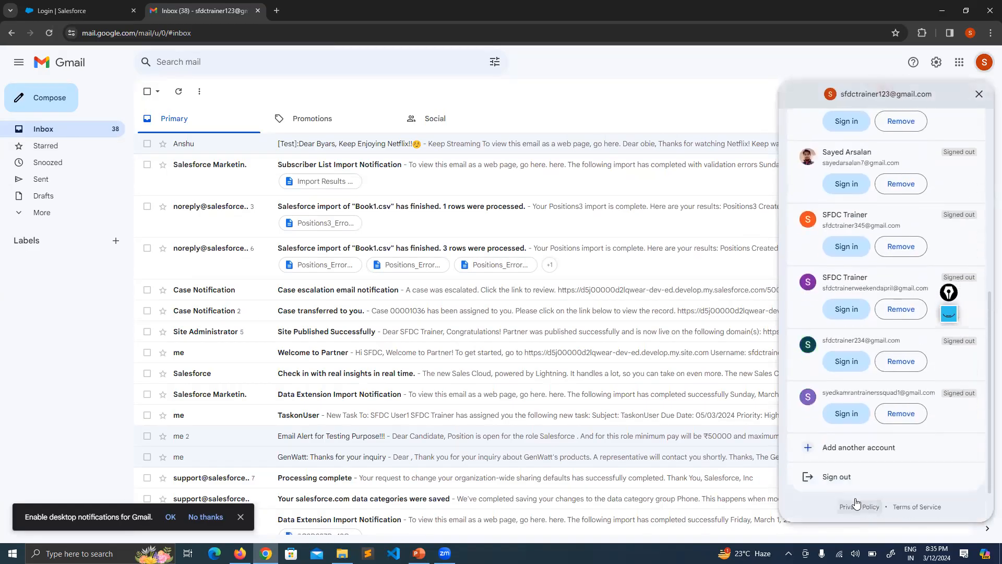
{"action": "left_click", "coordinate": [831, 477]}
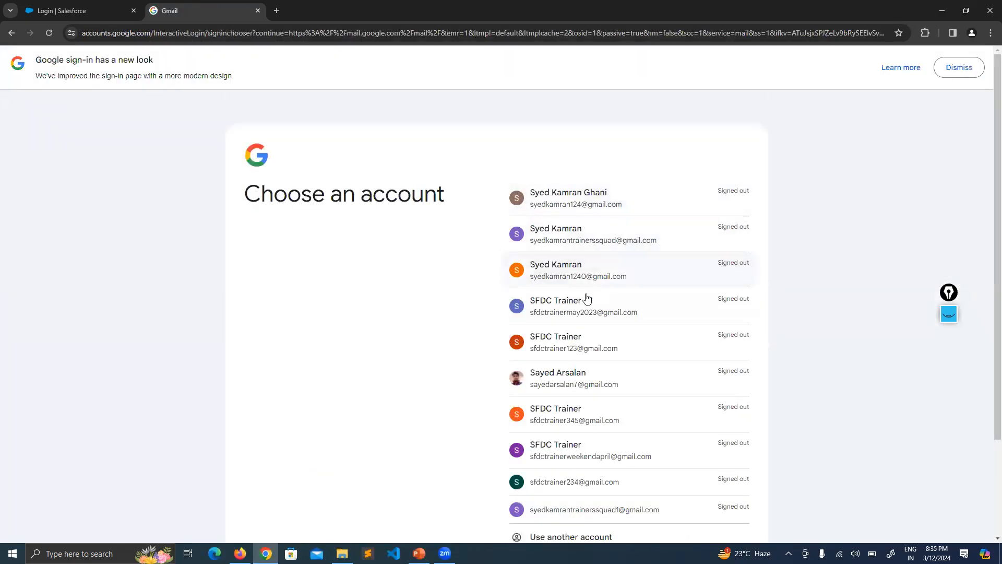
Choose the third SFDC Trainer account in the Google account list and sign in to Gmail with the account password
{"action": "scroll", "coordinate": [608, 318], "scroll_direction": "down", "scroll_amount": 1}
{"action": "scroll", "coordinate": [609, 316], "scroll_direction": "down", "scroll_amount": 2}
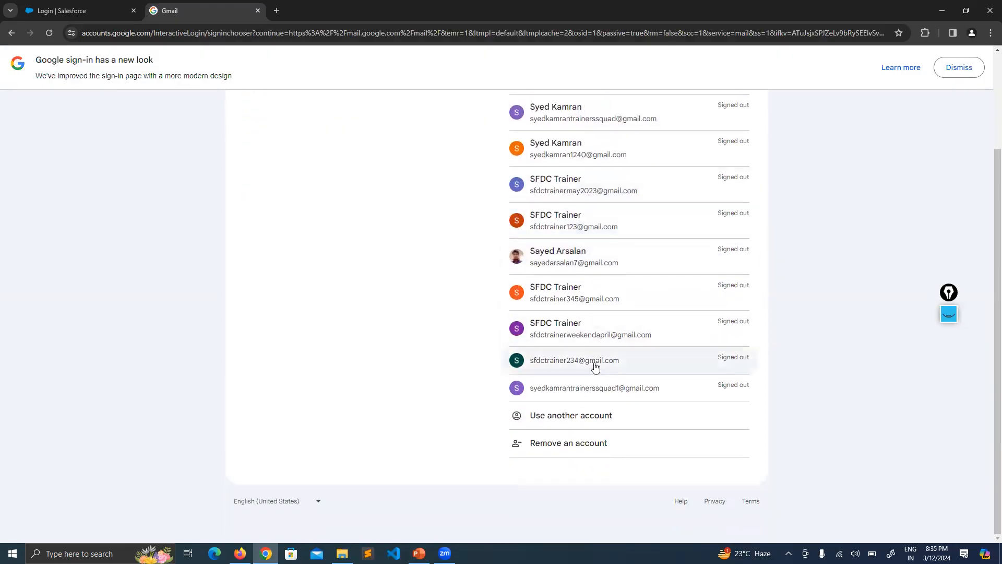
{"action": "left_click", "coordinate": [600, 304]}
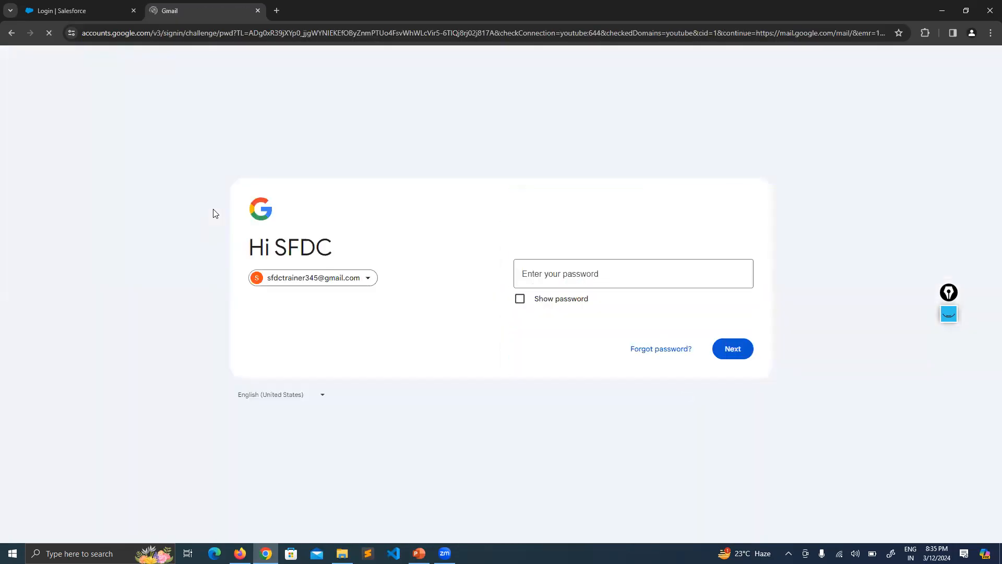
{"action": "type", "text": "*"}
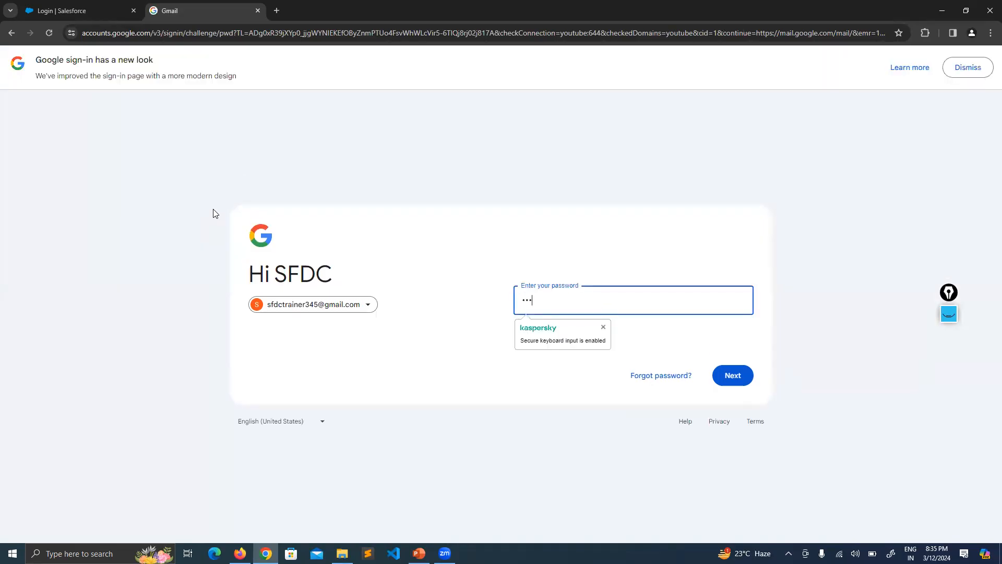
{"action": "type", "text": "**"}
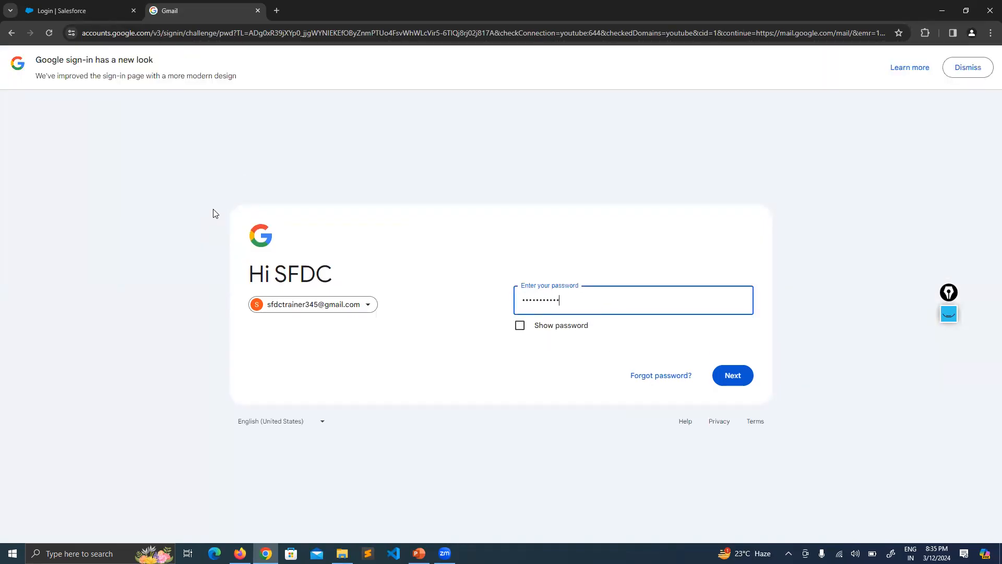
{"action": "key", "text": "Return"}
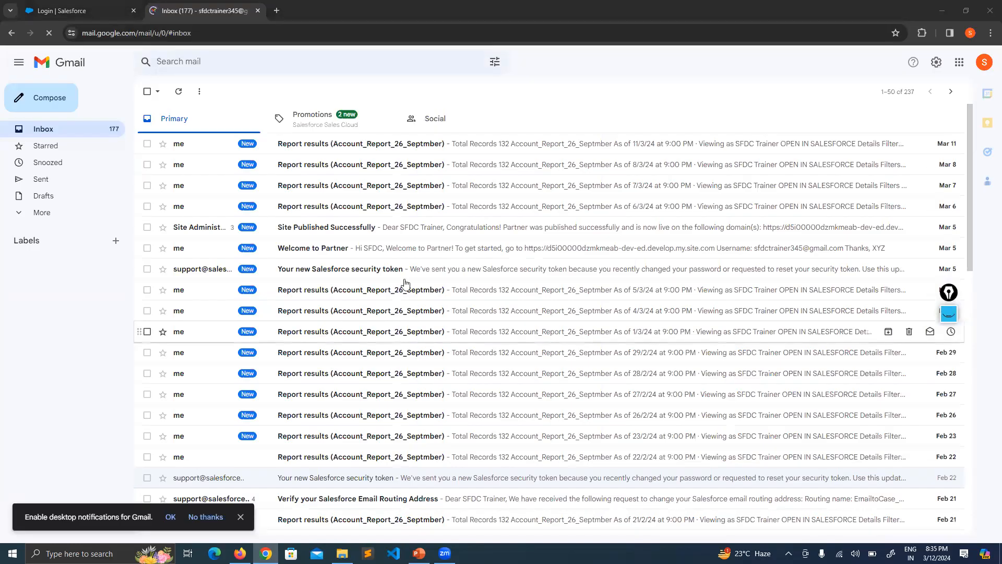
Look through the Primary inbox, open the Celebrating a Great Year test email from the Promotions category, and return to the list
{"action": "scroll", "coordinate": [406, 283], "scroll_direction": "down", "scroll_amount": 12}
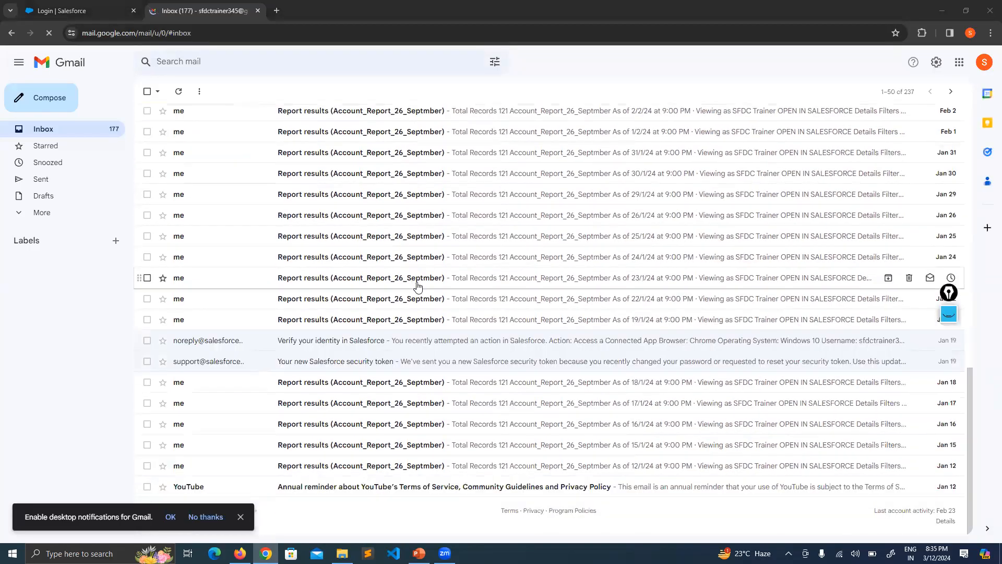
{"action": "scroll", "coordinate": [417, 286], "scroll_direction": "up", "scroll_amount": 12}
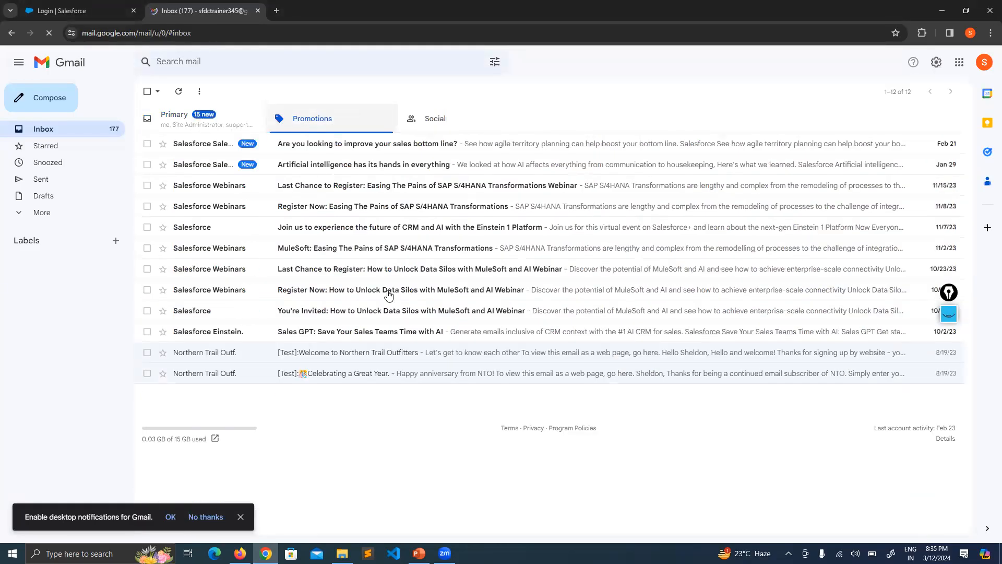
{"action": "left_click", "coordinate": [377, 375]}
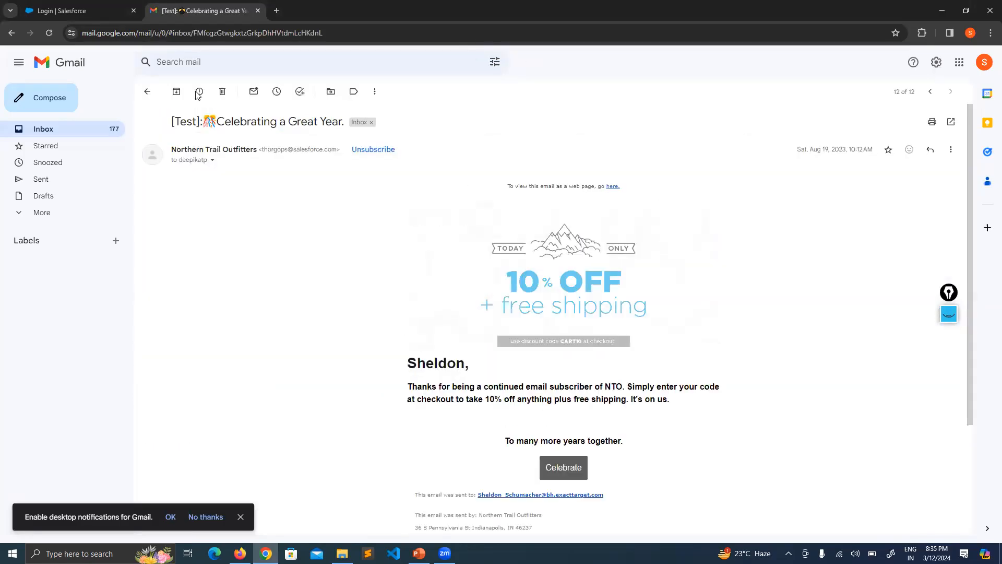
{"action": "left_click", "coordinate": [147, 91]}
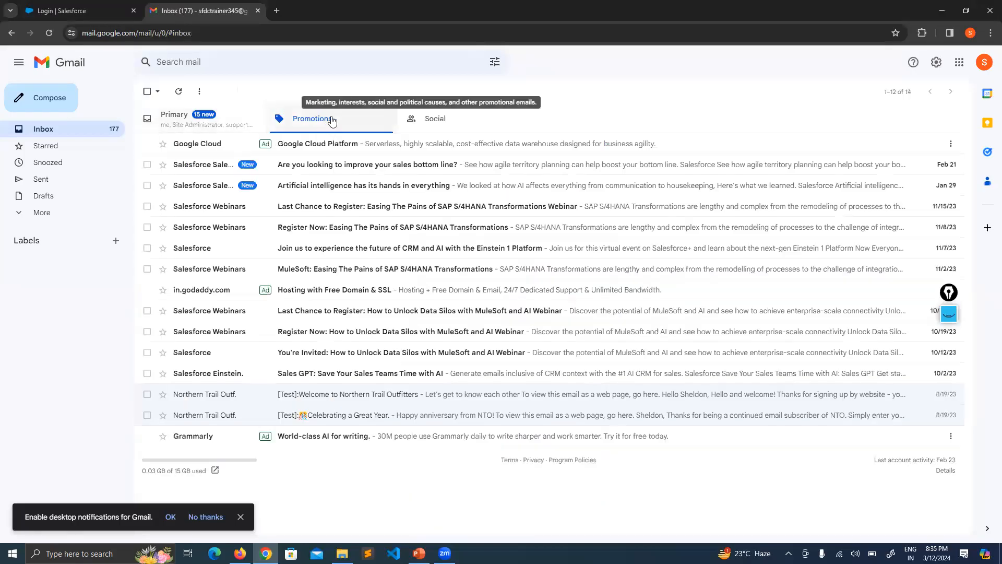
Reopen the Celebrating a Great Year test email, review its content down to the footer links, and go back to Promotions
{"action": "left_click", "coordinate": [375, 418]}
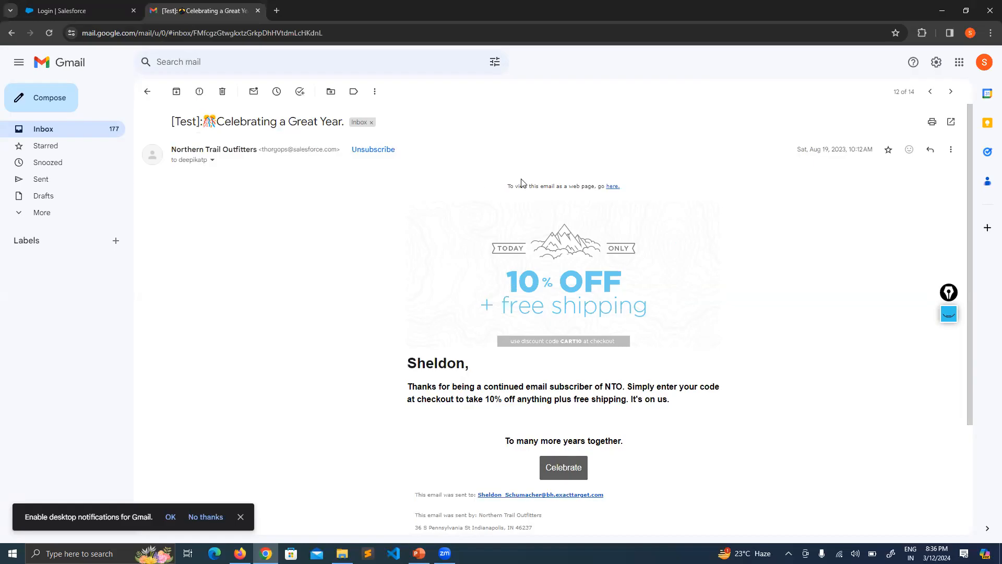
{"action": "scroll", "coordinate": [522, 183], "scroll_direction": "down", "scroll_amount": 3}
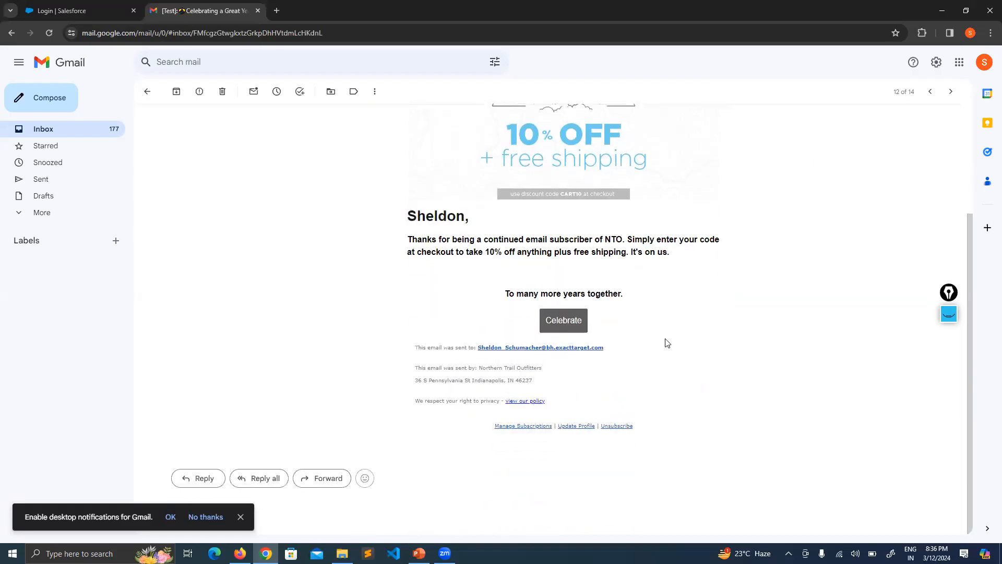
{"action": "scroll", "coordinate": [521, 261], "scroll_direction": "up", "scroll_amount": 3}
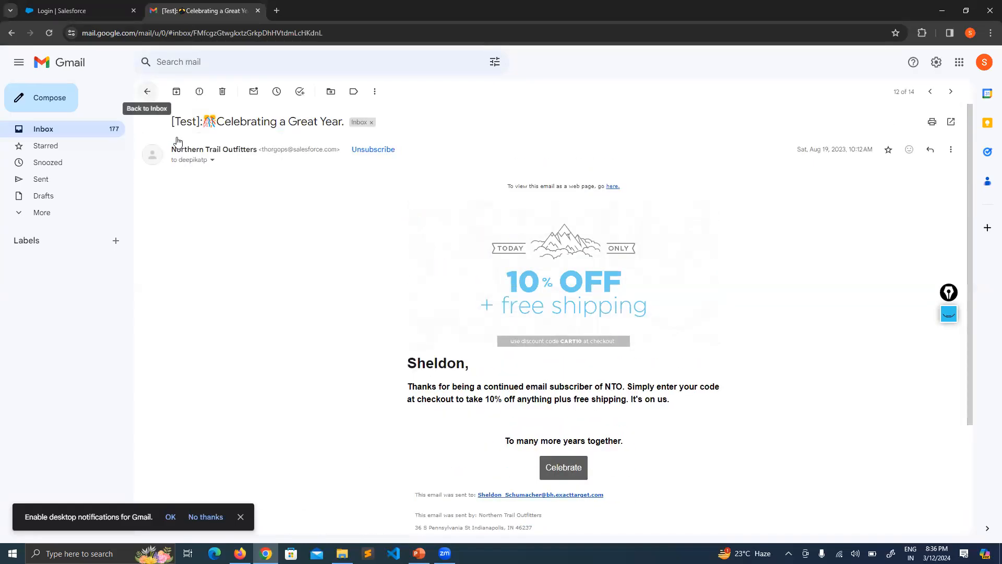
{"action": "left_click", "coordinate": [150, 92]}
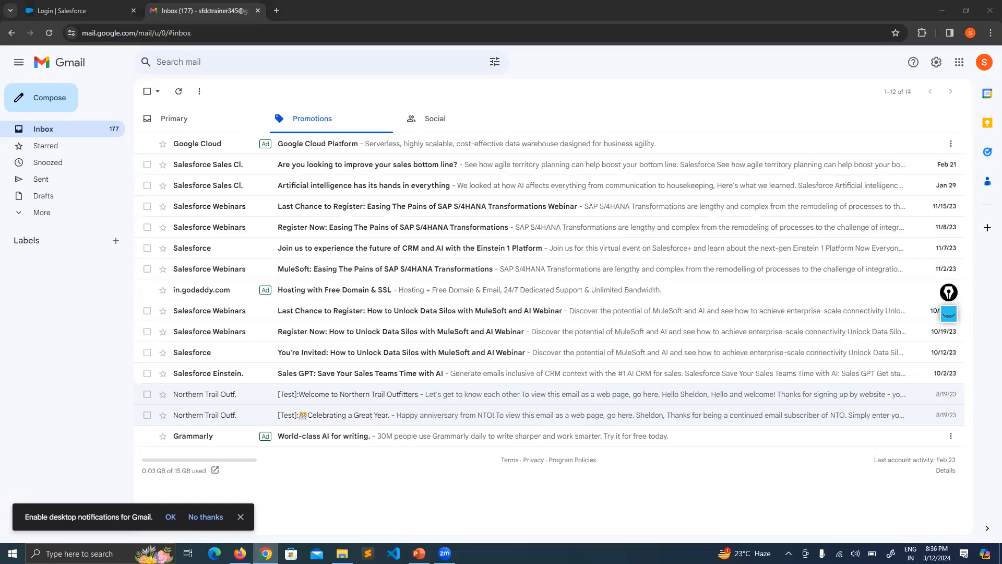
Switch to Marketing Cloud, close the Customer Anniversary email, and open Litmus Email Previews for the Enjoy Netflix email
{"action": "left_click", "coordinate": [239, 553]}
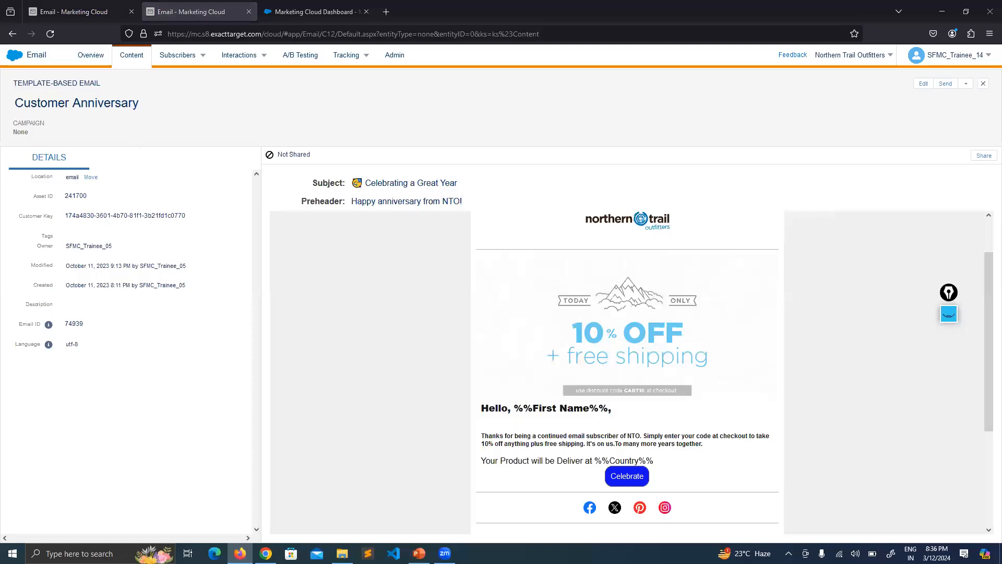
{"action": "left_click", "coordinate": [984, 83]}
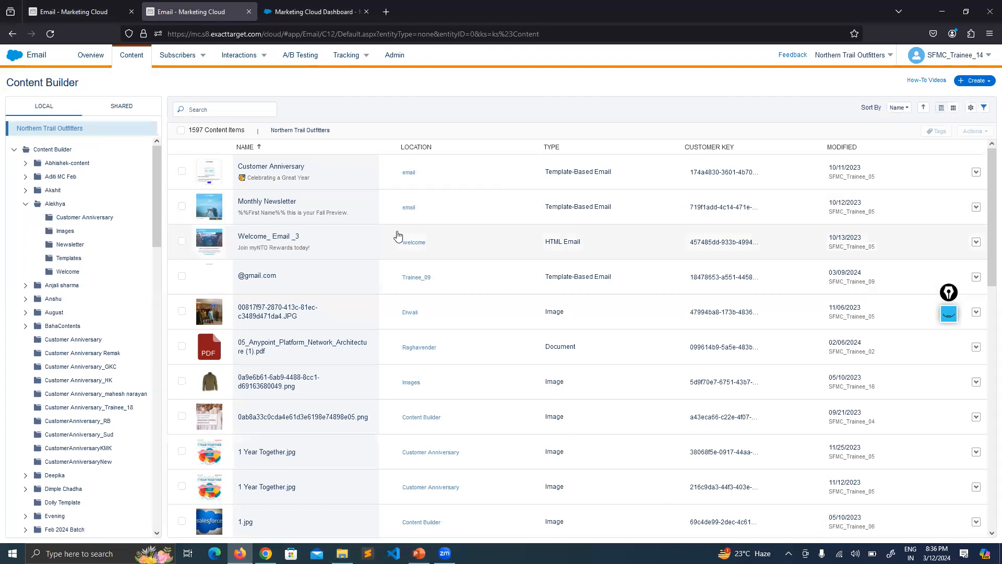
{"action": "left_click", "coordinate": [78, 11]}
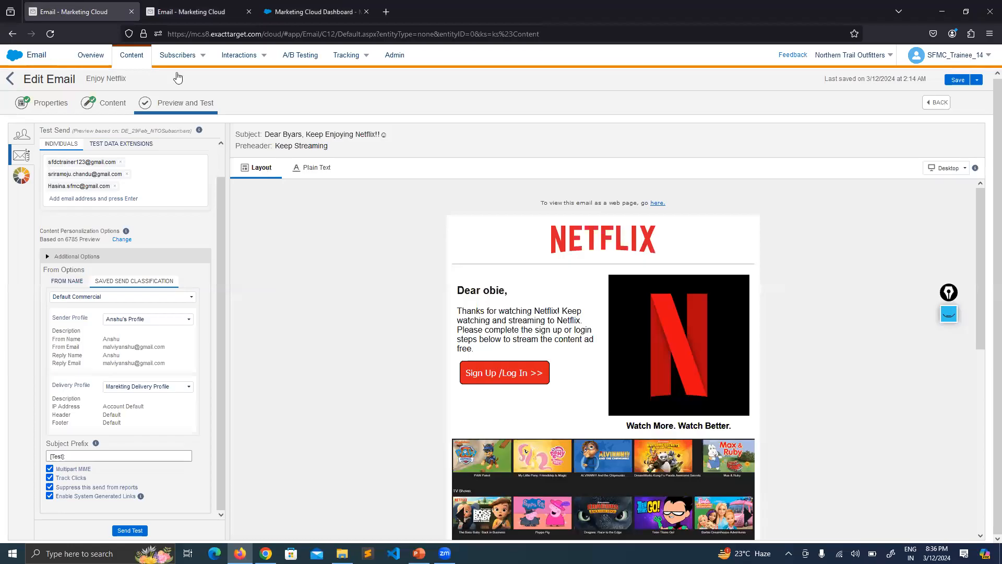
{"action": "left_click", "coordinate": [18, 183]}
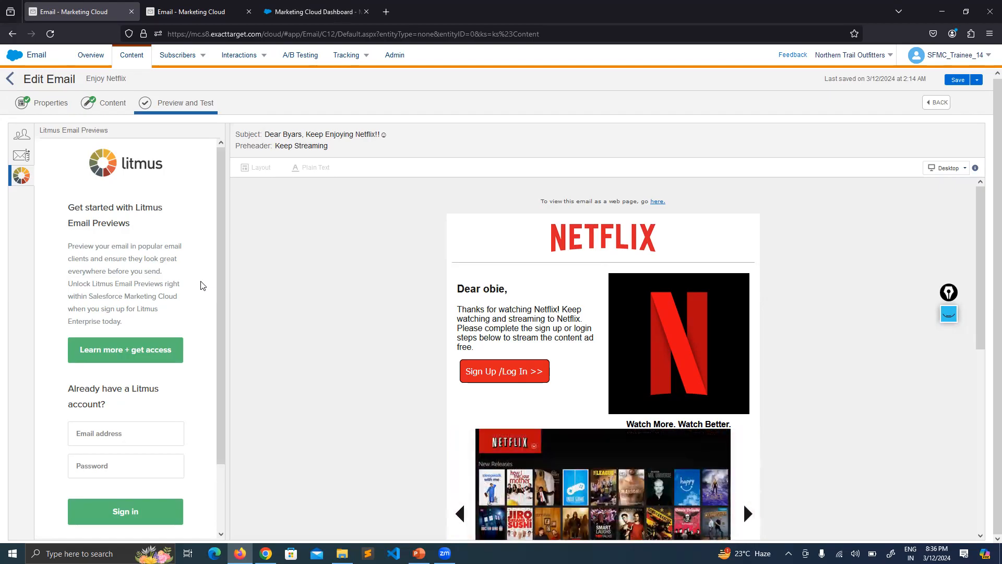
Examine the Litmus Email Previews description, its access option, and the sign-in form for existing accounts
{"action": "scroll", "coordinate": [198, 279], "scroll_direction": "down", "scroll_amount": 3}
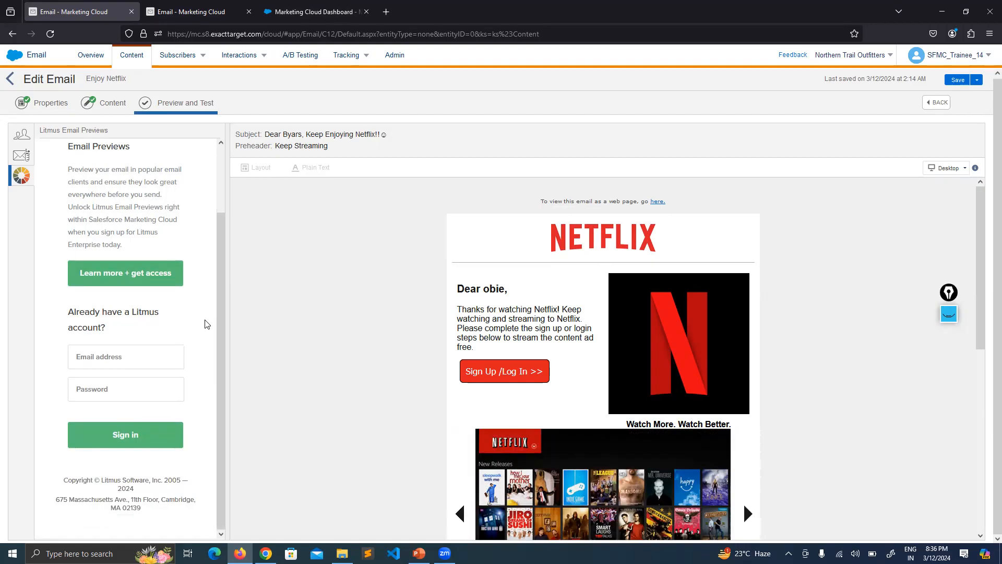
{"action": "scroll", "coordinate": [162, 283], "scroll_direction": "up", "scroll_amount": 3}
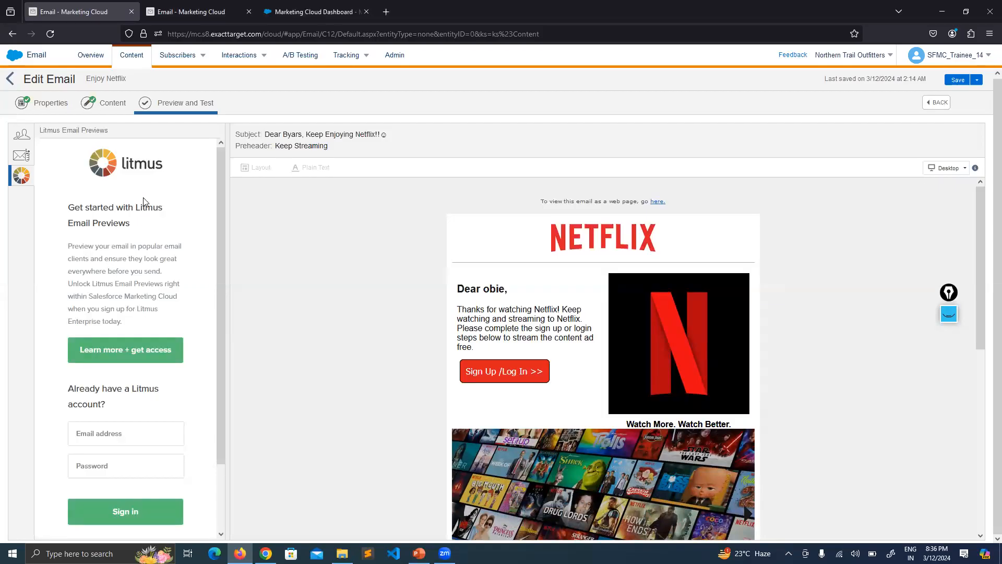
{"action": "left_click_drag", "start_coordinate": [147, 223], "coordinate": [123, 207]}
{"action": "left_click", "coordinate": [155, 233]}
{"action": "scroll", "coordinate": [161, 188], "scroll_direction": "down", "scroll_amount": 3}
{"action": "left_click_drag", "start_coordinate": [223, 404], "coordinate": [208, 190]}
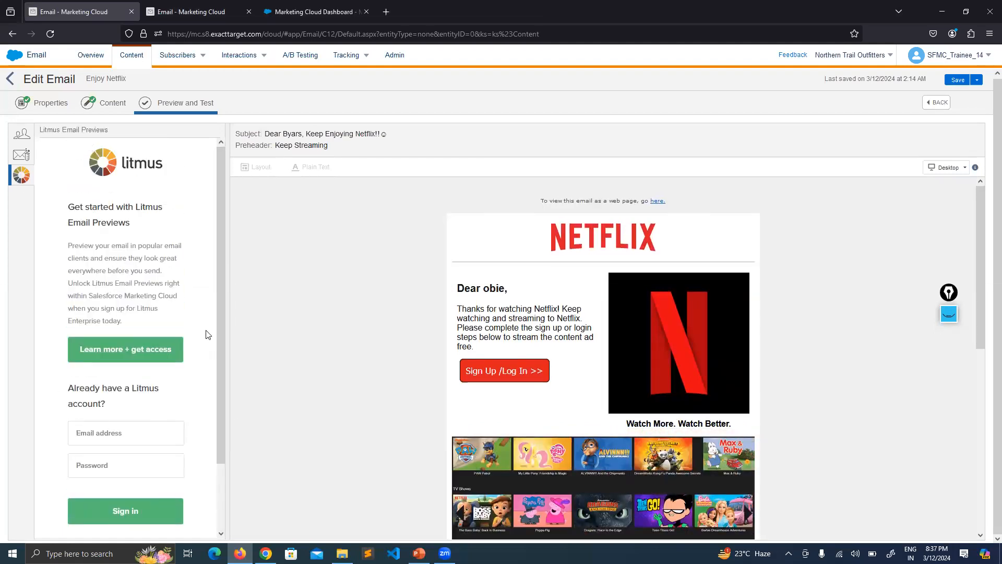
{"action": "scroll", "coordinate": [167, 250], "scroll_direction": "down", "scroll_amount": 3}
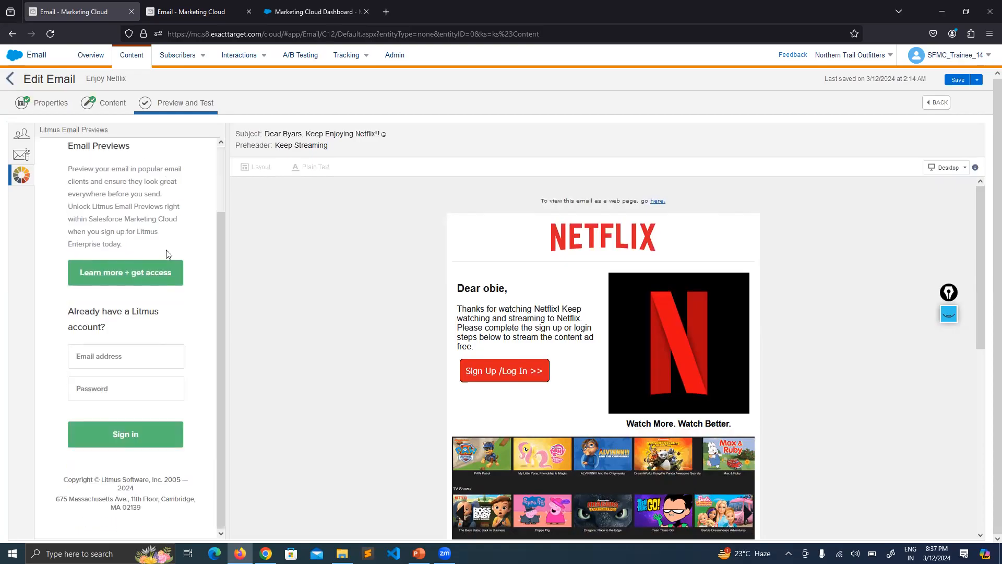
{"action": "scroll", "coordinate": [152, 192], "scroll_direction": "up", "scroll_amount": 3}
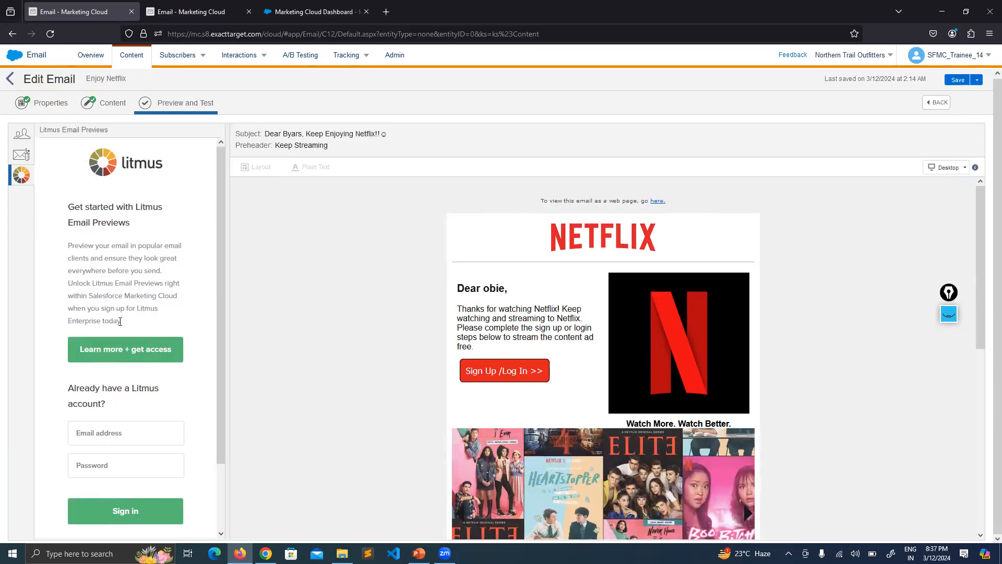
Review the Litmus Email Previews access and sign-in options, and compare them with the Subscriber Preview of the Enjoy Netflix email
{"action": "scroll", "coordinate": [149, 274], "scroll_direction": "down", "scroll_amount": 3}
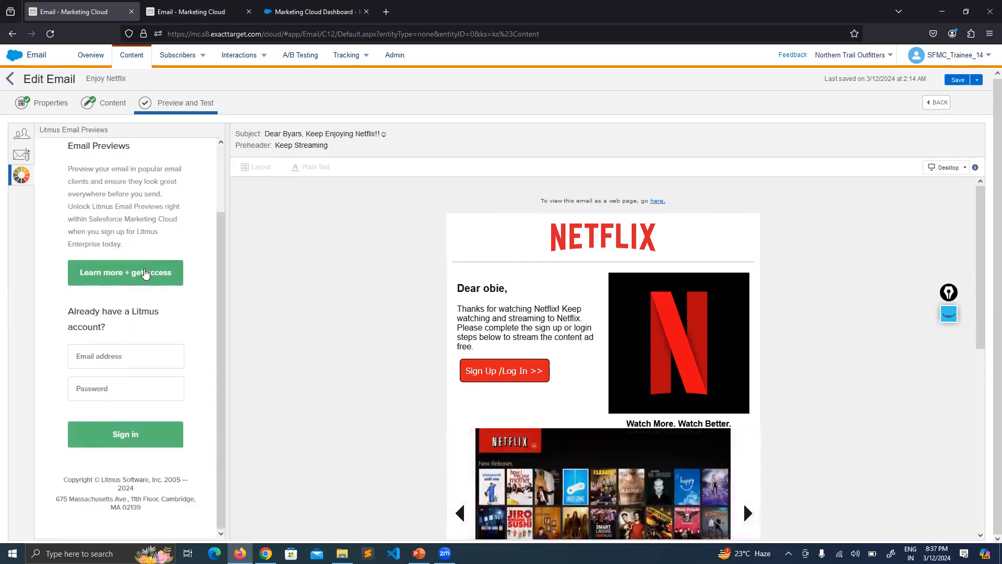
{"action": "scroll", "coordinate": [130, 296], "scroll_direction": "up", "scroll_amount": 3}
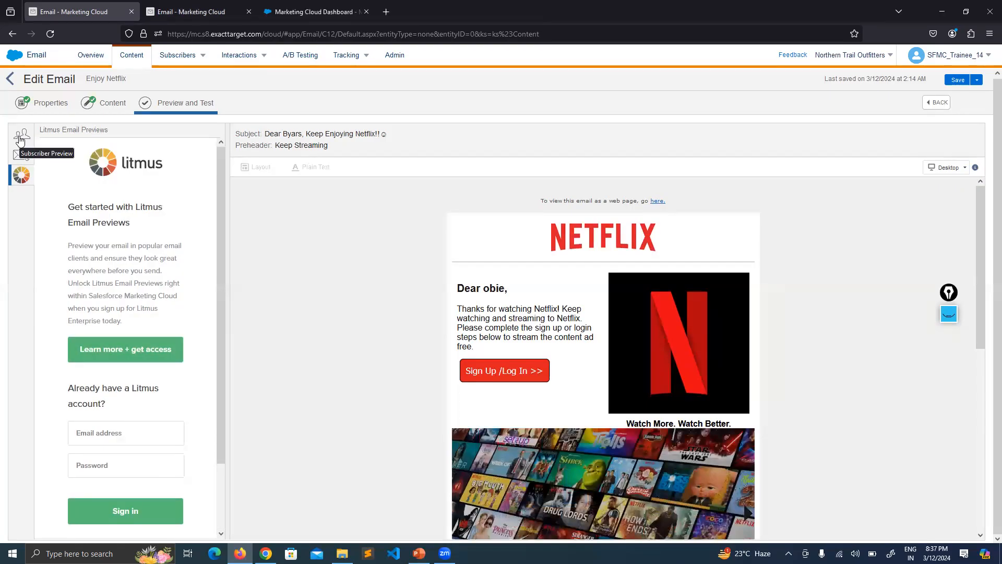
{"action": "left_click", "coordinate": [20, 138]}
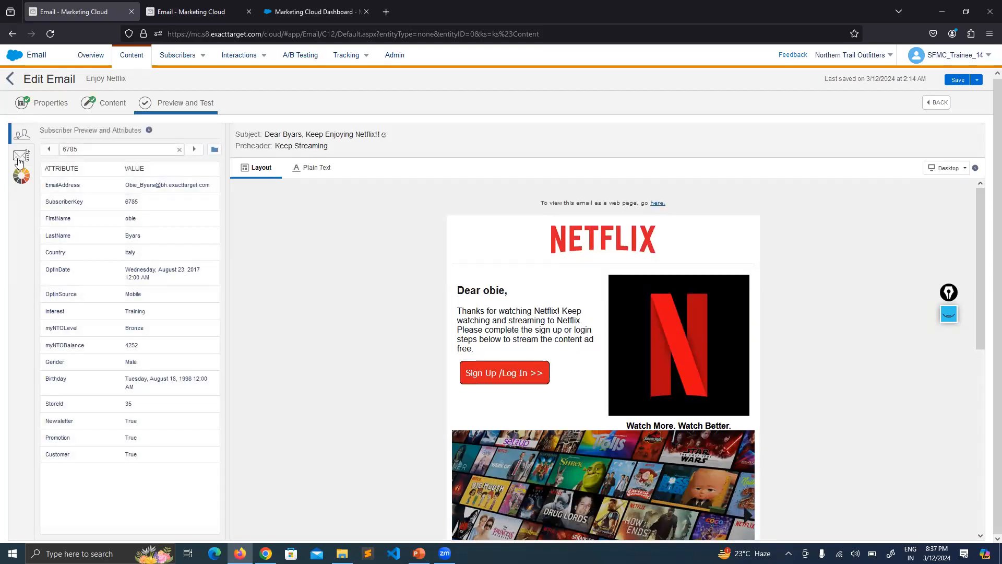
{"action": "left_click", "coordinate": [21, 175]}
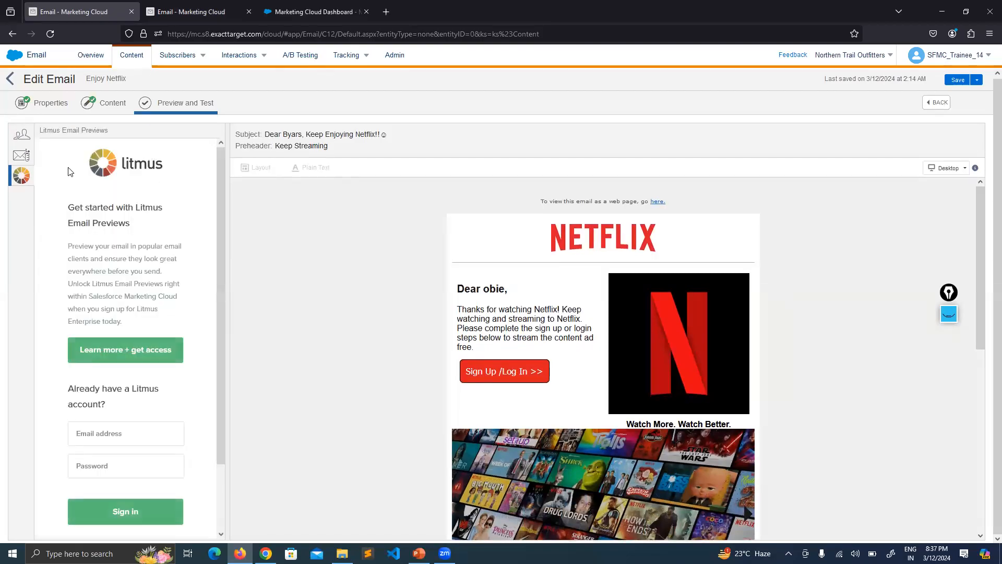
{"action": "left_click", "coordinate": [20, 135]}
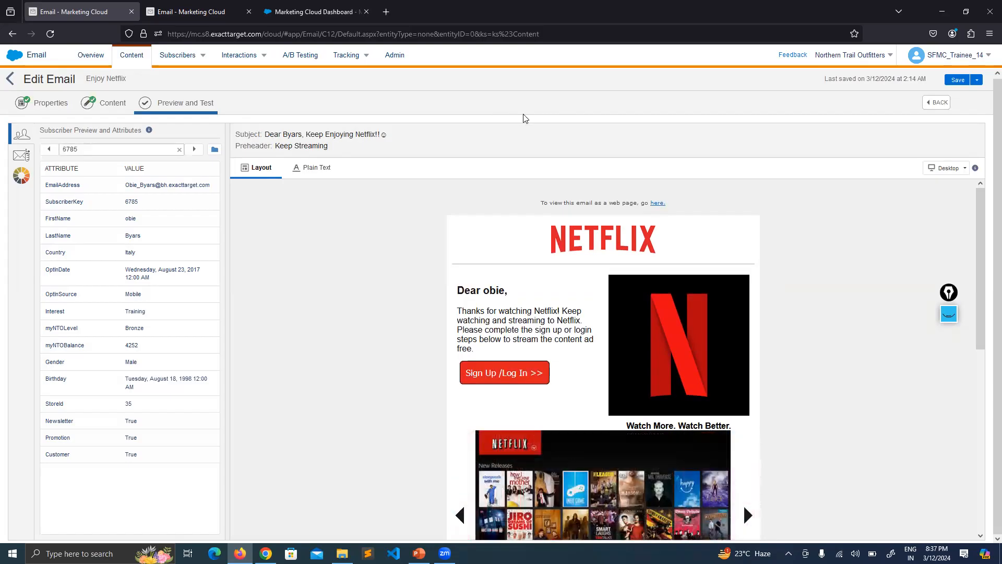
Reopen Litmus Email Previews, examine its introductory heading and description, and return to the Subscriber Preview
{"action": "left_click", "coordinate": [11, 182]}
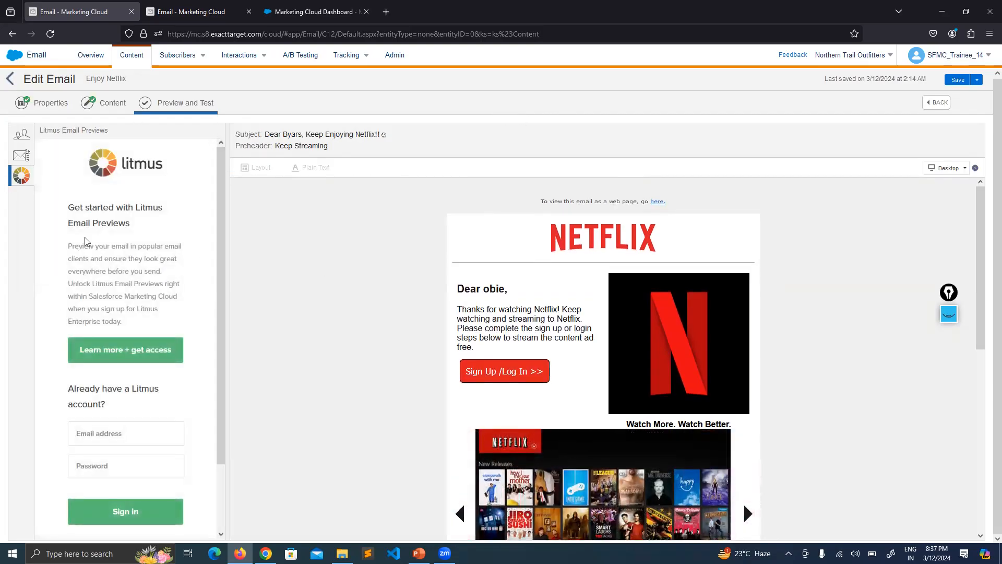
{"action": "left_click_drag", "start_coordinate": [133, 227], "coordinate": [81, 226]}
{"action": "left_click", "coordinate": [128, 224]}
{"action": "left_click", "coordinate": [133, 250]}
{"action": "scroll", "coordinate": [151, 247], "scroll_direction": "down", "scroll_amount": 1}
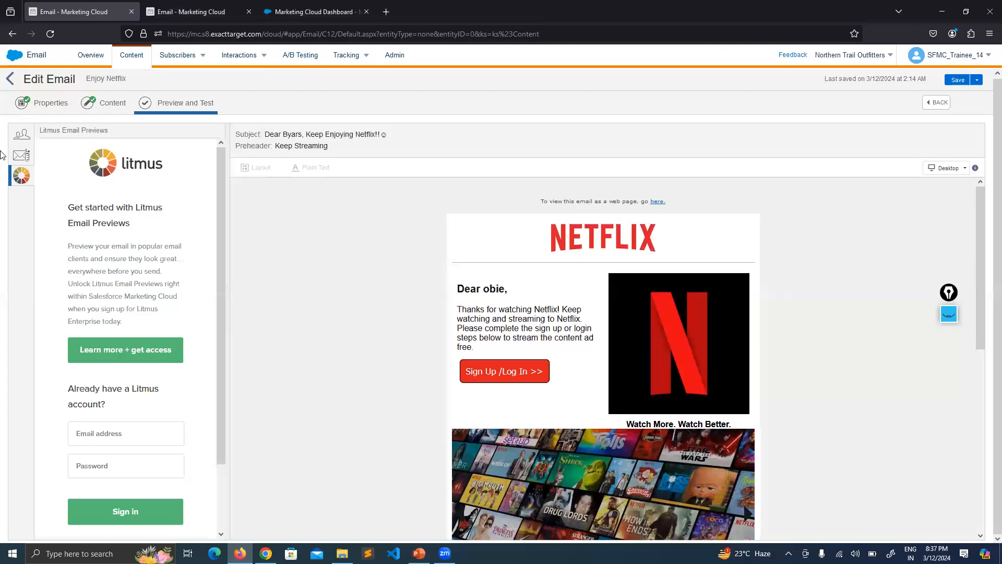
{"action": "left_click", "coordinate": [21, 135]}
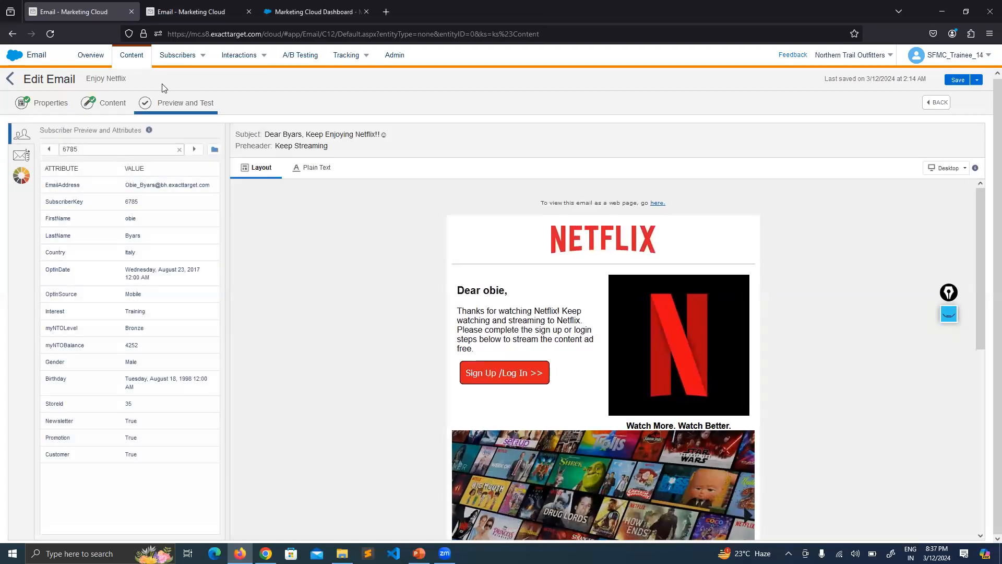
Close the Enjoy Netflix email and switch to the SFMC presentation in PowerPoint at slide 162, "3-1 Join Me: Test the Welcome Email"
{"action": "left_click", "coordinate": [10, 78]}
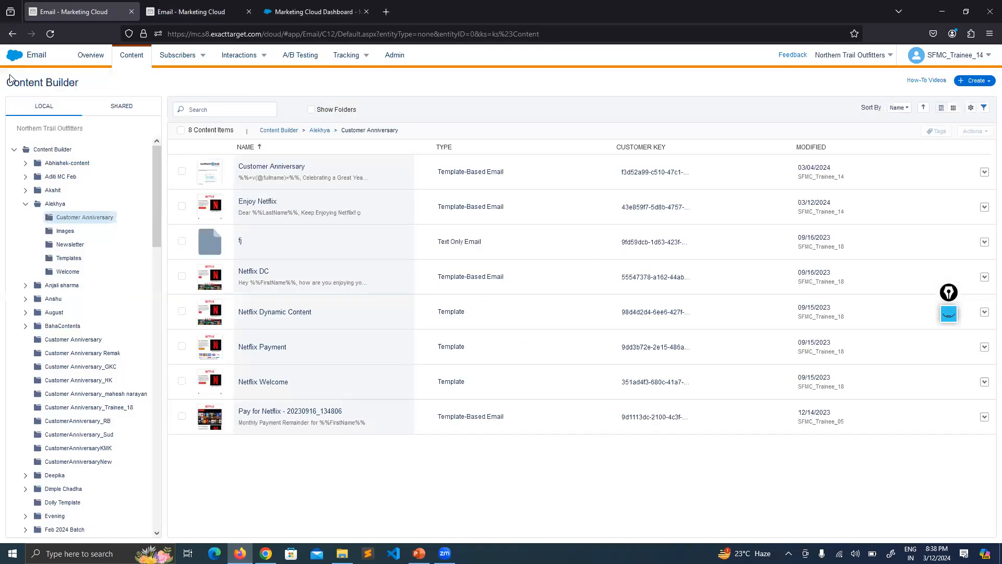
{"action": "left_click", "coordinate": [419, 553]}
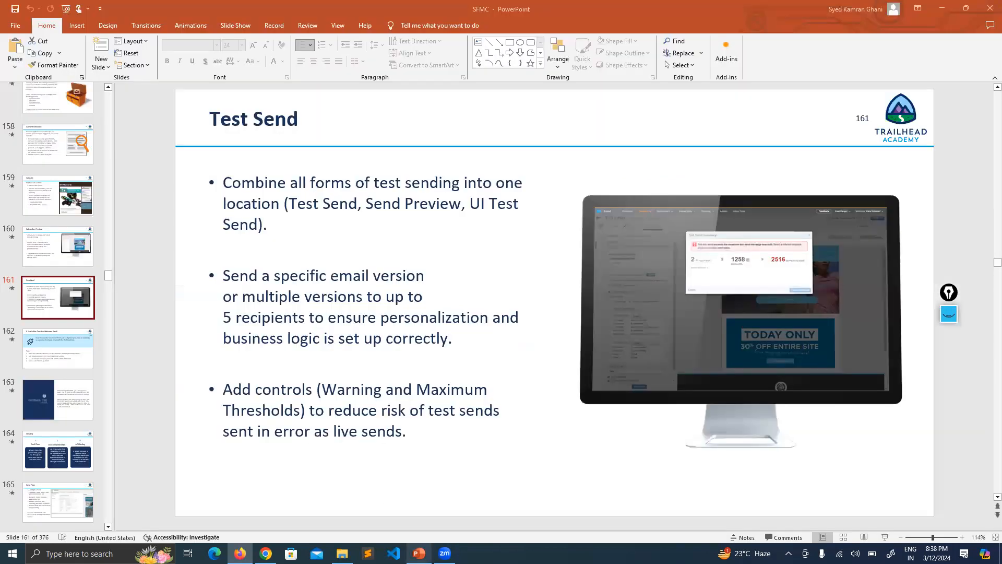
{"action": "scroll", "coordinate": [185, 289], "scroll_direction": "down", "scroll_amount": 2}
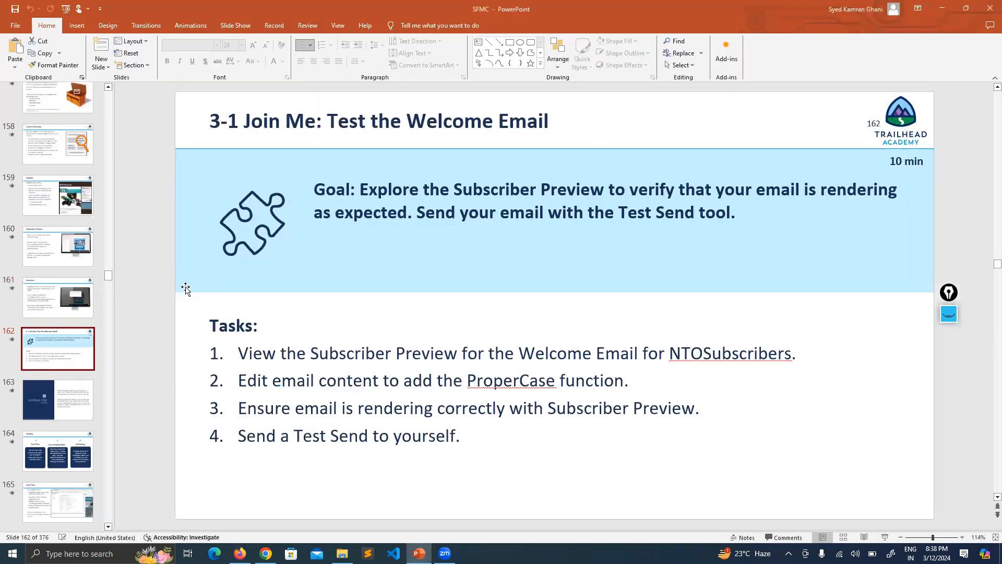
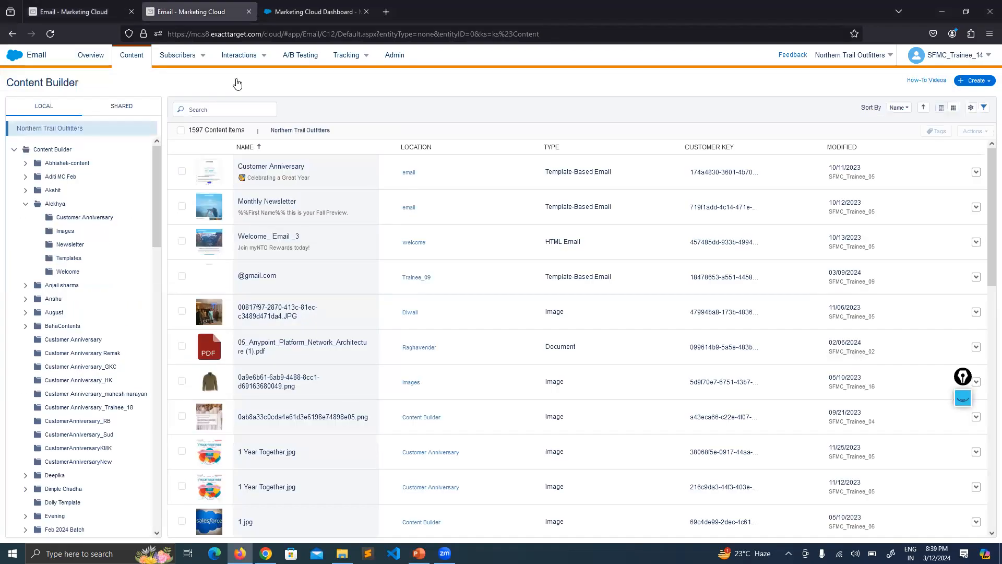
Open the DE_29Feb_NTOSubscribers data extension in the FeburaryBatch data extensions folder
{"action": "mouse_move", "coordinate": [162, 56]}
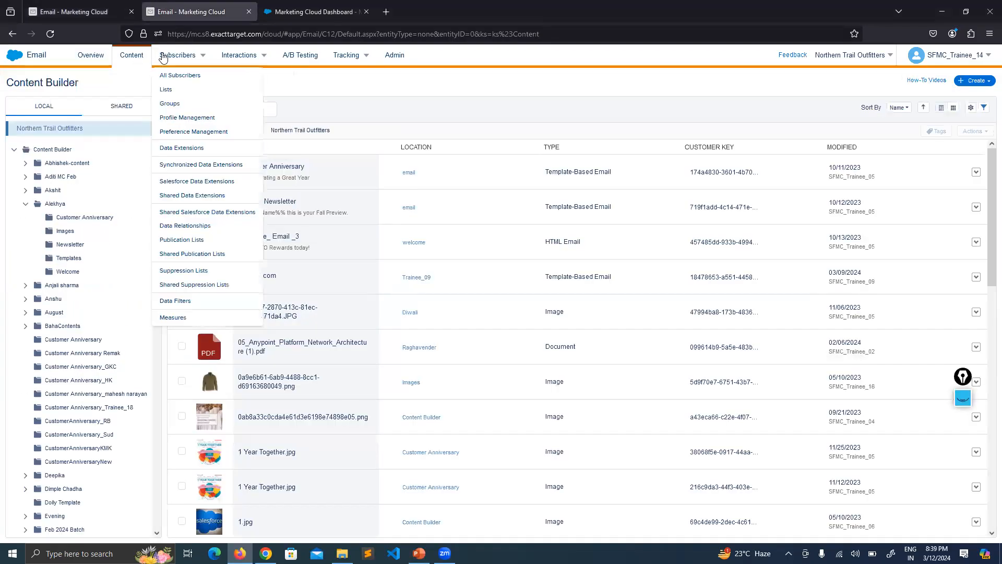
{"action": "left_click", "coordinate": [176, 146]}
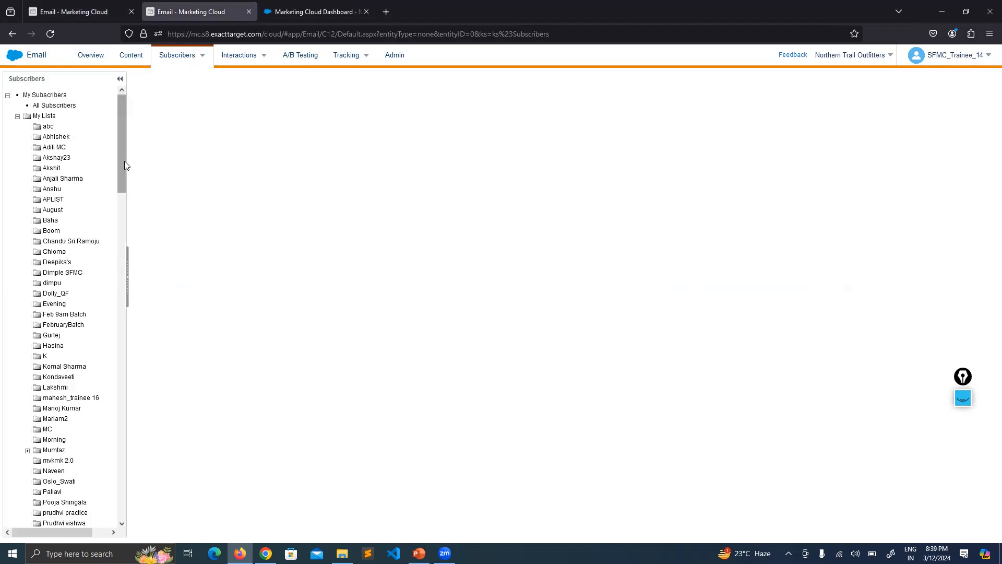
{"action": "scroll", "coordinate": [124, 159], "scroll_direction": "down", "scroll_amount": 2}
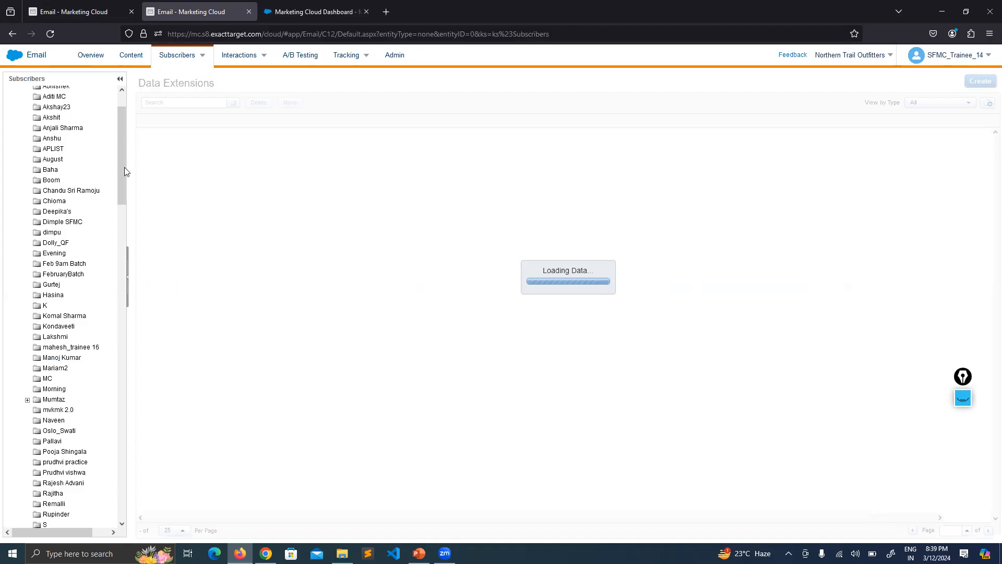
{"action": "left_click_drag", "start_coordinate": [121, 162], "coordinate": [114, 308]}
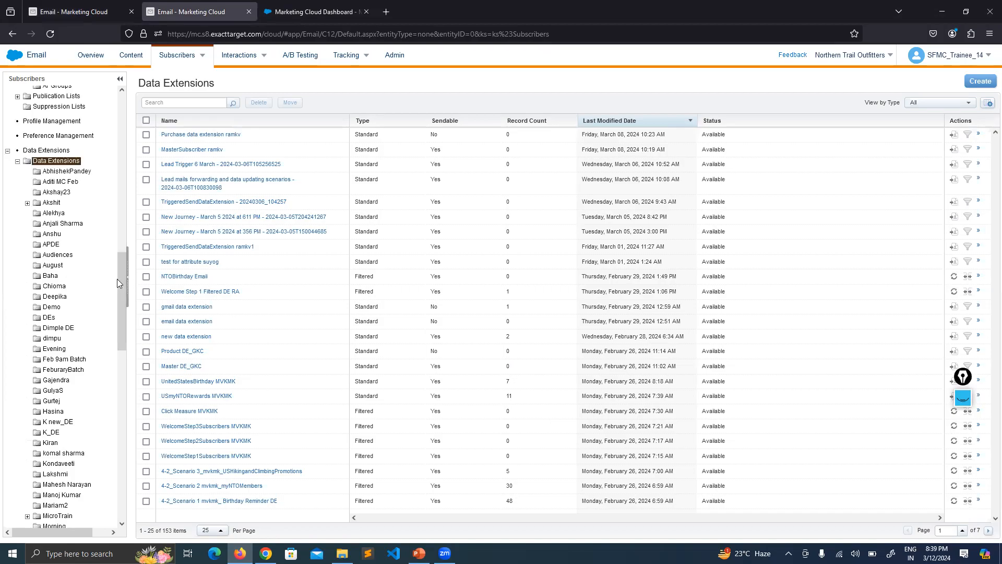
{"action": "left_click_drag", "start_coordinate": [120, 278], "coordinate": [121, 289]}
{"action": "left_click", "coordinate": [62, 303]}
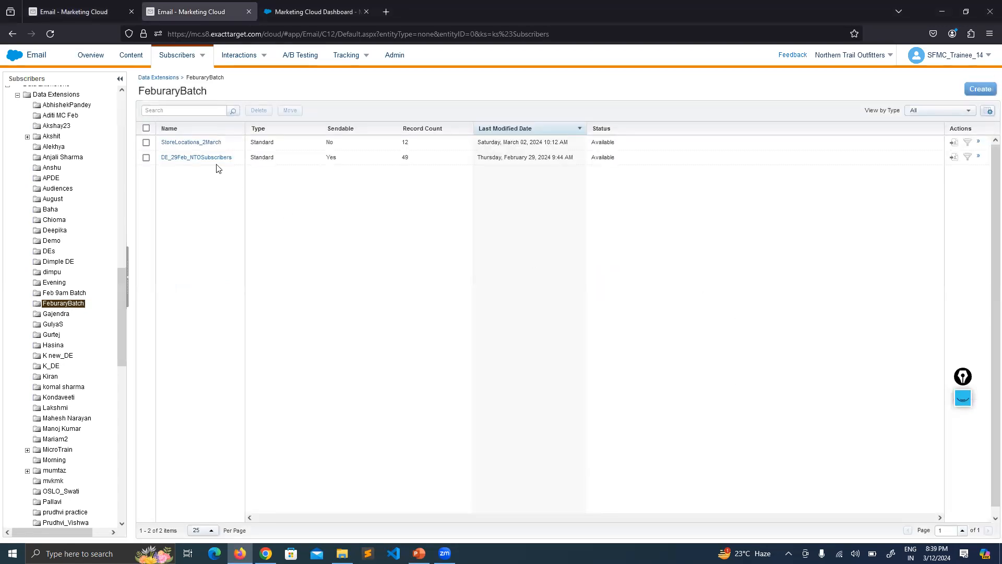
{"action": "left_click", "coordinate": [187, 157]}
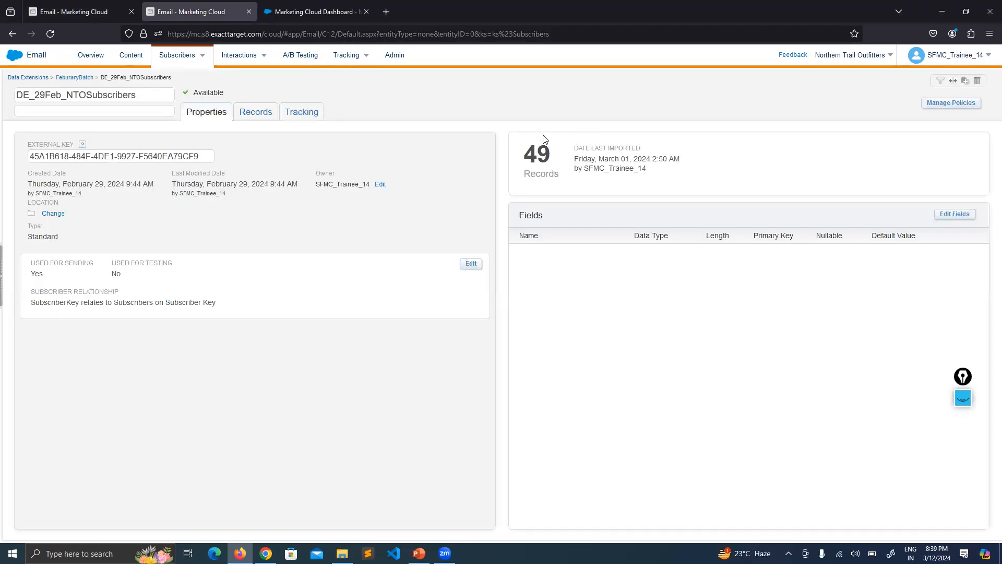
Review the subscriber records of DE_29Feb_NTOSubscribers, and return to its properties
{"action": "left_click_drag", "start_coordinate": [550, 151], "coordinate": [433, 137]}
{"action": "left_click", "coordinate": [366, 125]}
{"action": "left_click", "coordinate": [262, 115]}
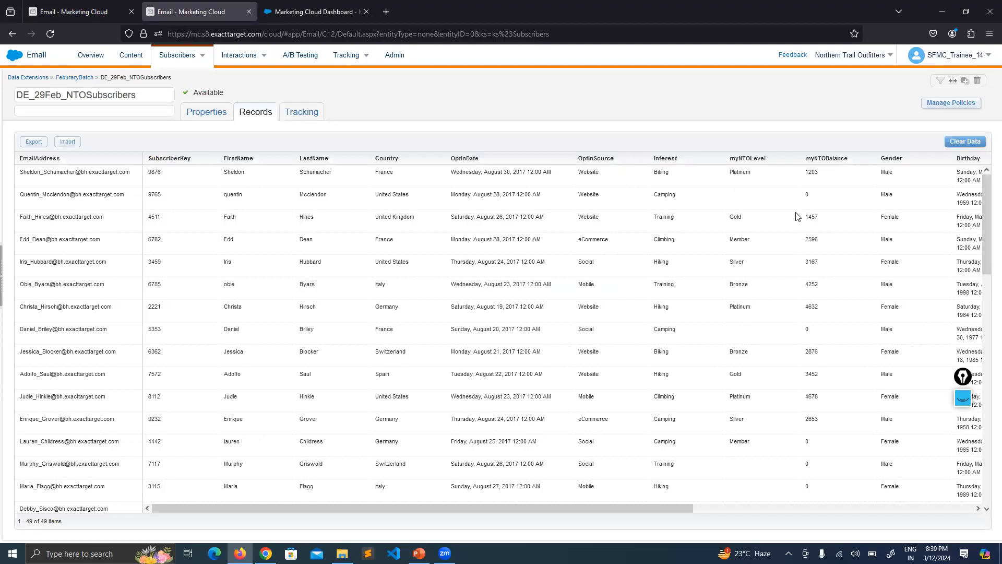
{"action": "left_click", "coordinate": [206, 115]}
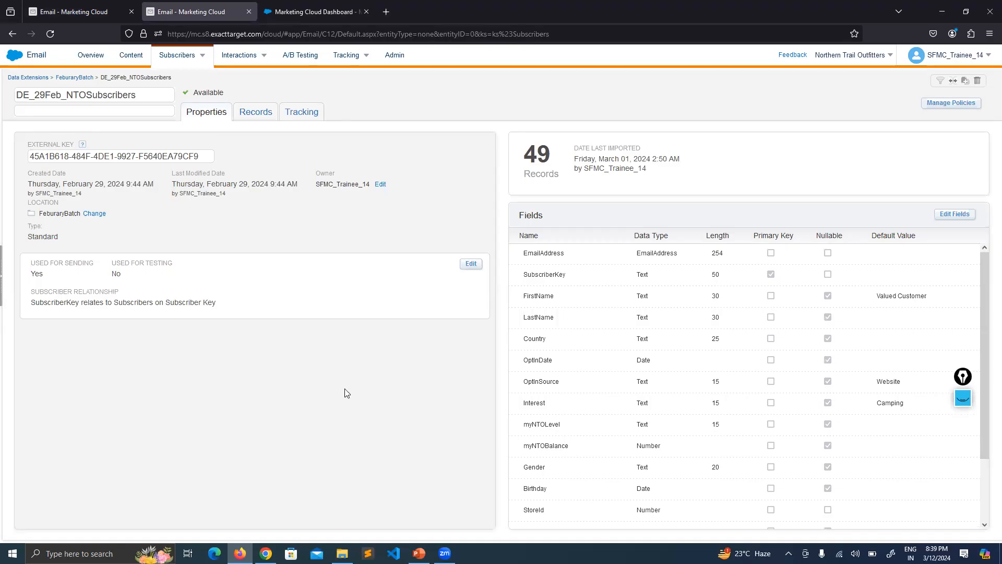
Reopen the Enjoy Netflix email from the Customer Anniversary folder and start sending it
{"action": "left_click", "coordinate": [70, 11]}
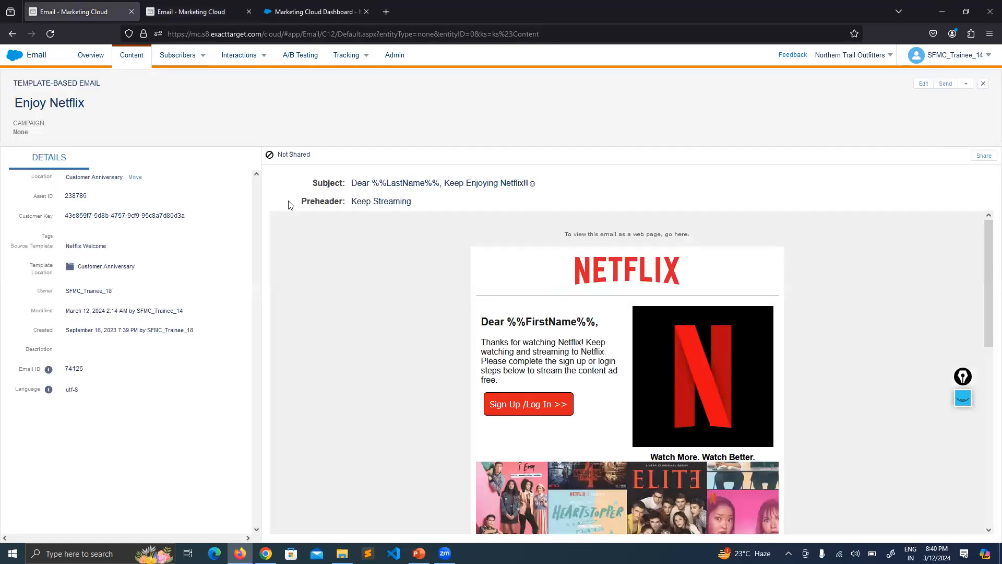
{"action": "left_click", "coordinate": [982, 85]}
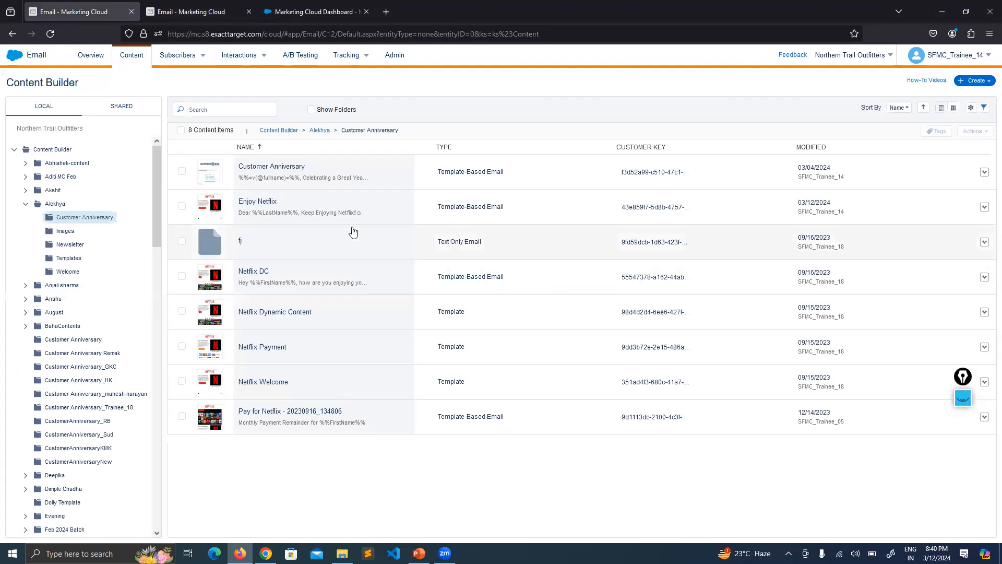
{"action": "left_click", "coordinate": [288, 206]}
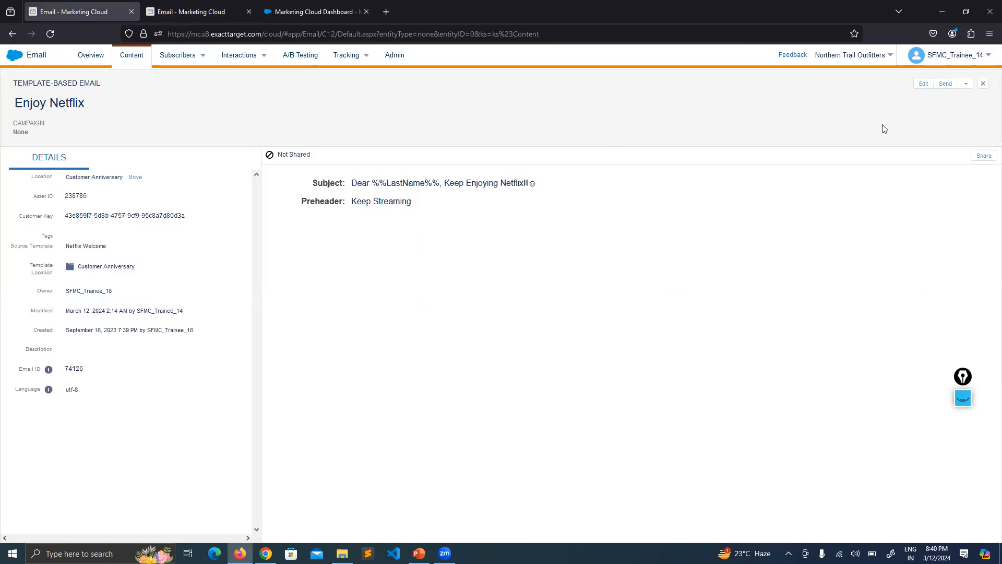
{"action": "left_click", "coordinate": [945, 84]}
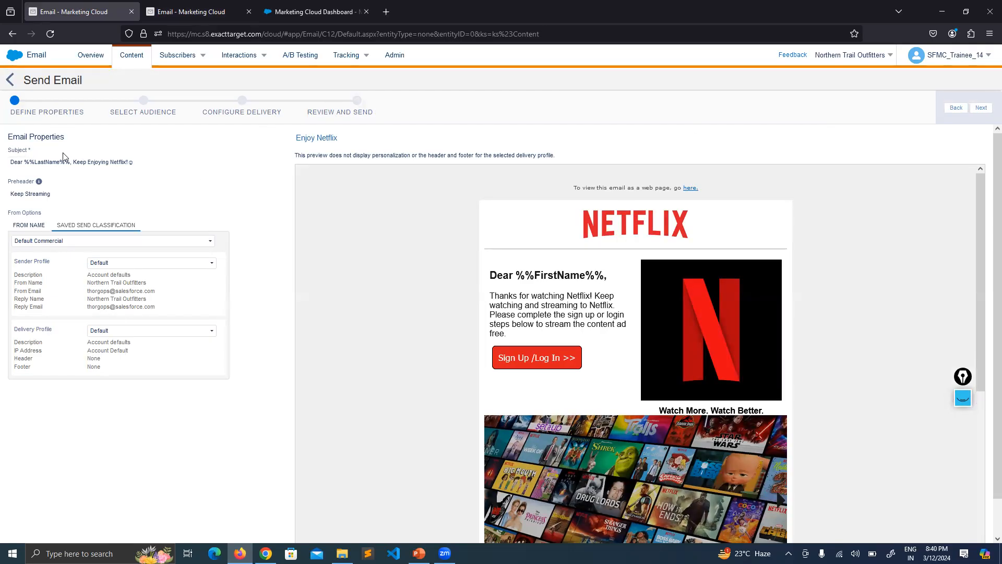
Examine the send's subject, preheader, From Options and email preview without changing the properties
{"action": "left_click", "coordinate": [50, 196]}
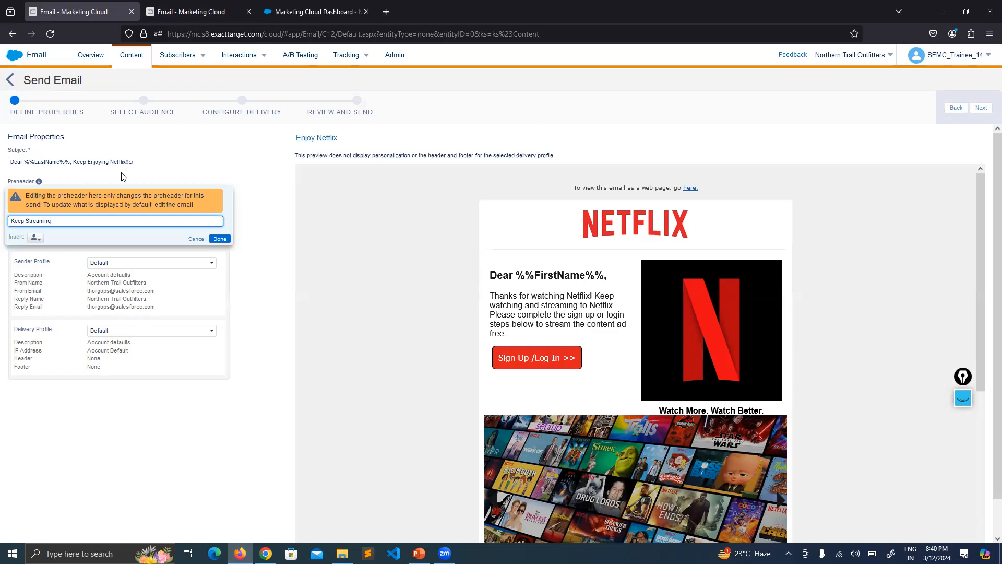
{"action": "left_click", "coordinate": [146, 163]}
{"action": "left_click", "coordinate": [196, 207]}
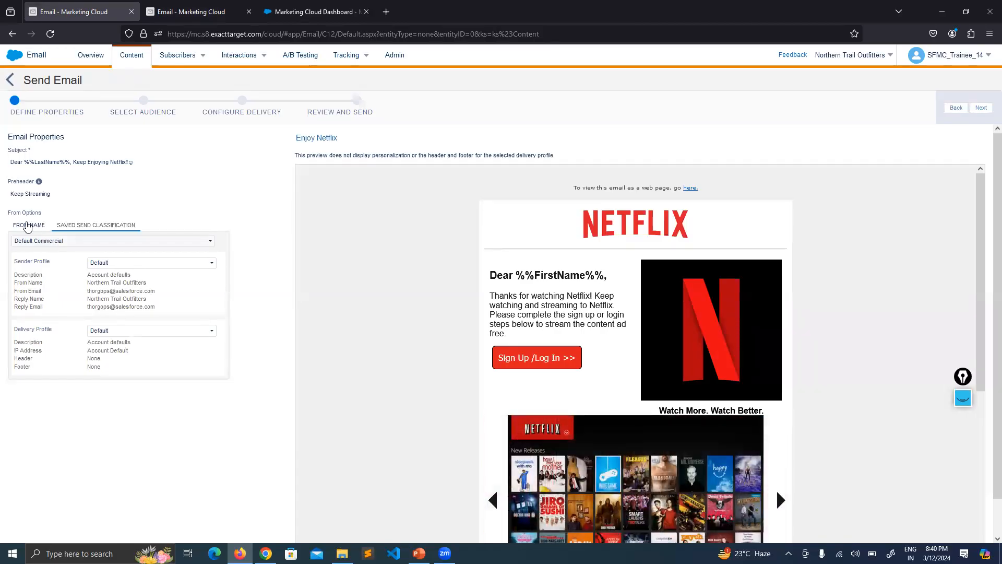
{"action": "left_click_drag", "start_coordinate": [42, 214], "coordinate": [8, 213]}
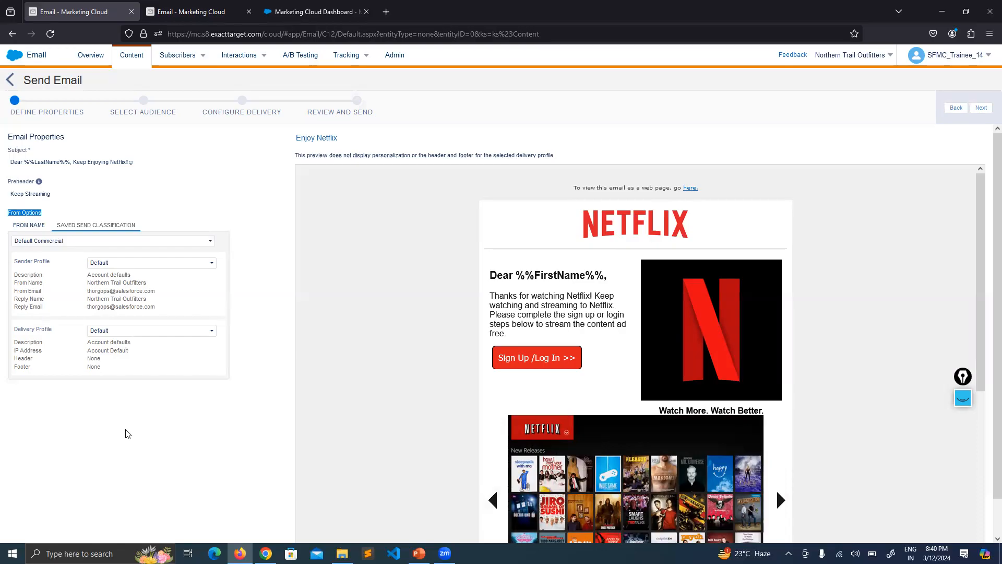
{"action": "left_click", "coordinate": [107, 413]}
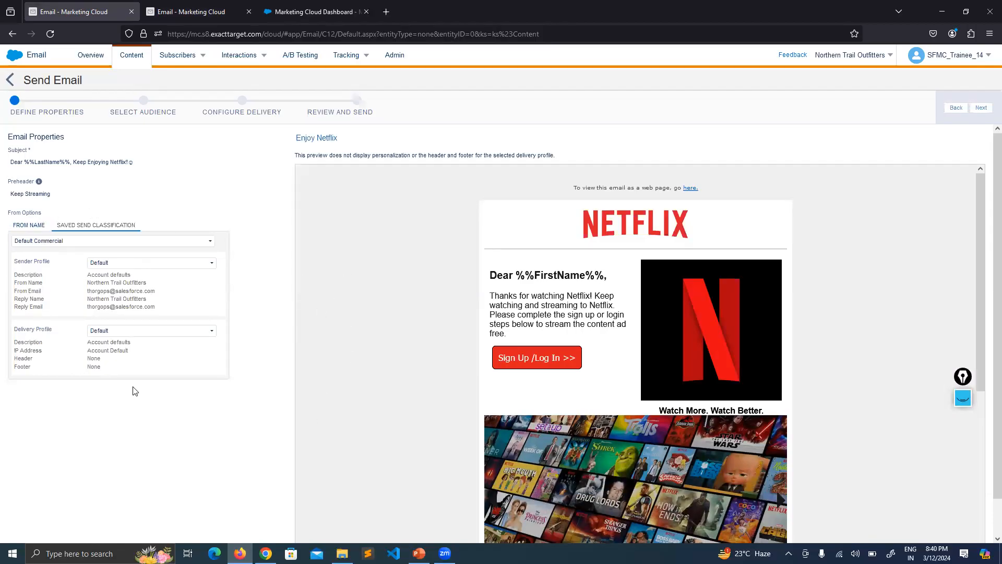
{"action": "scroll", "coordinate": [431, 183], "scroll_direction": "down", "scroll_amount": 2}
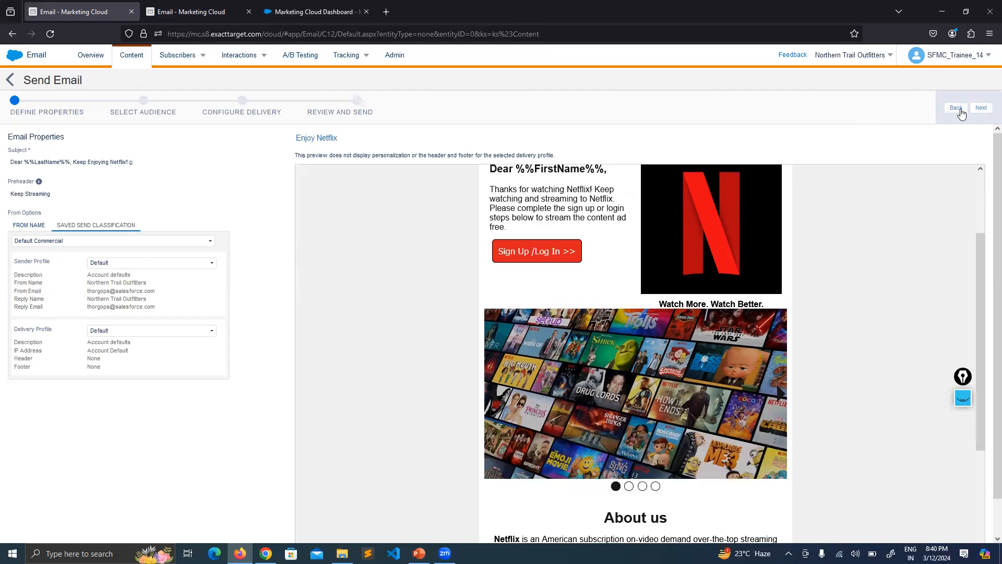
Continue to the audience selection and list the data extensions available in the FeburaryBatch folder
{"action": "left_click", "coordinate": [980, 109]}
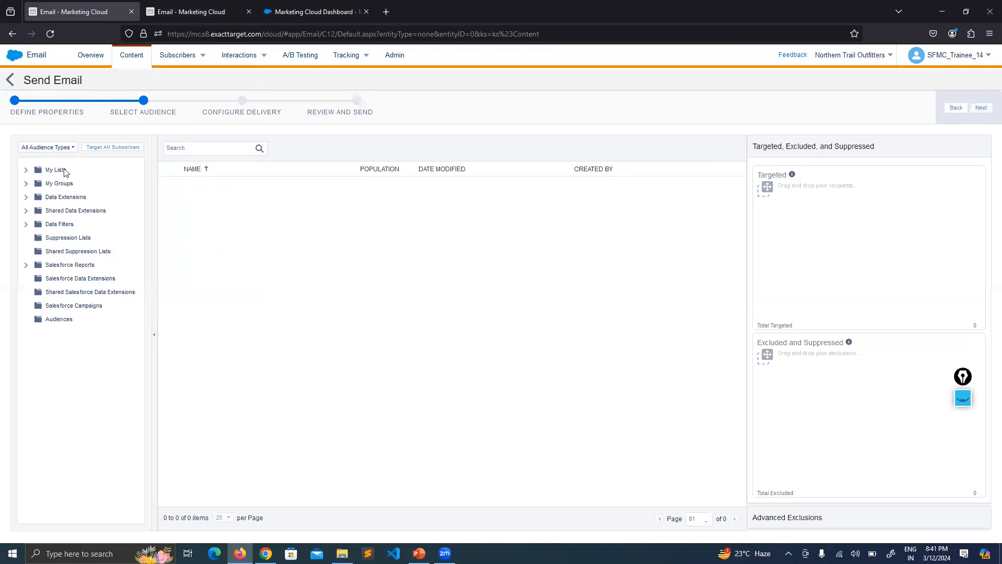
{"action": "left_click", "coordinate": [26, 198]}
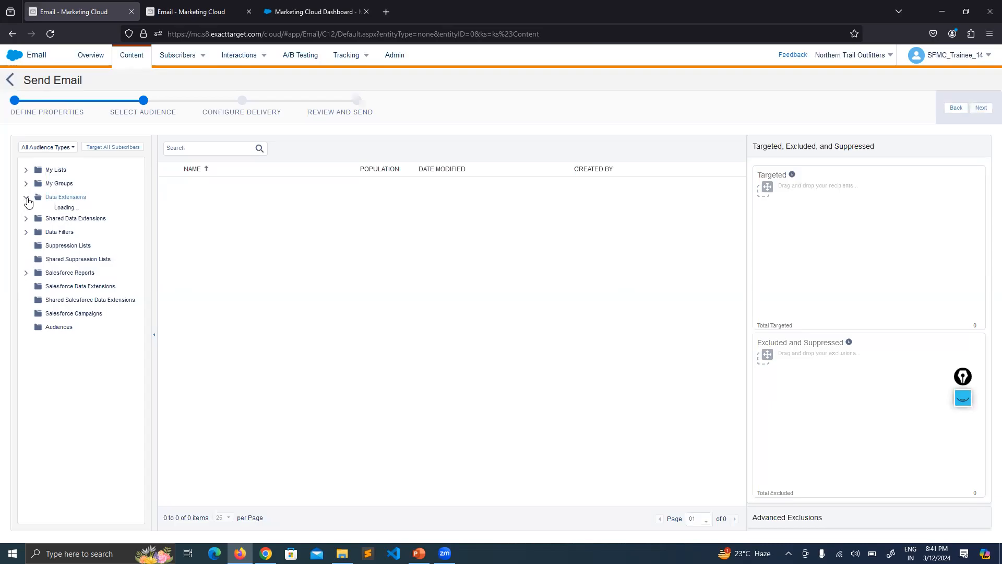
{"action": "scroll", "coordinate": [79, 235], "scroll_direction": "down", "scroll_amount": 3}
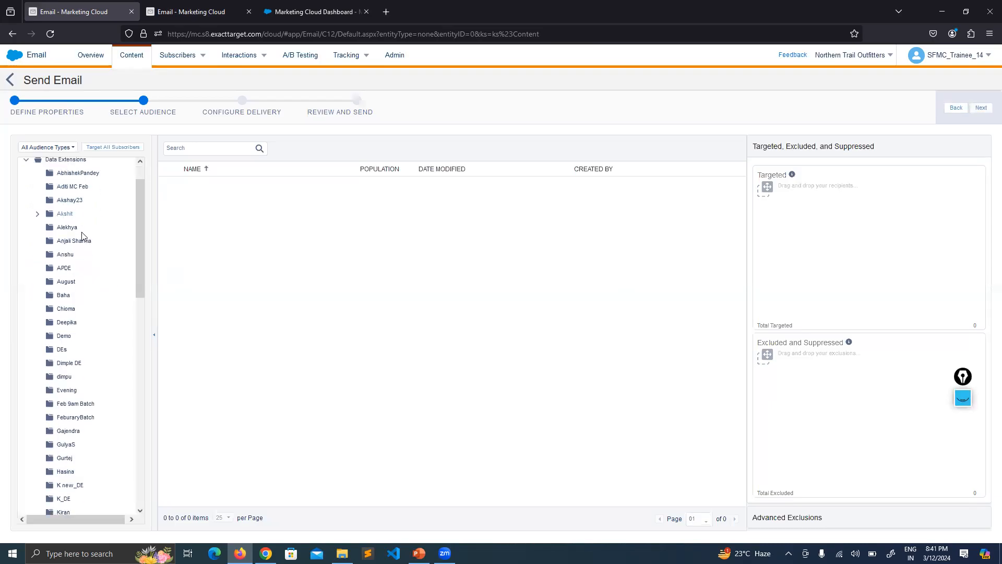
{"action": "left_click", "coordinate": [76, 342]}
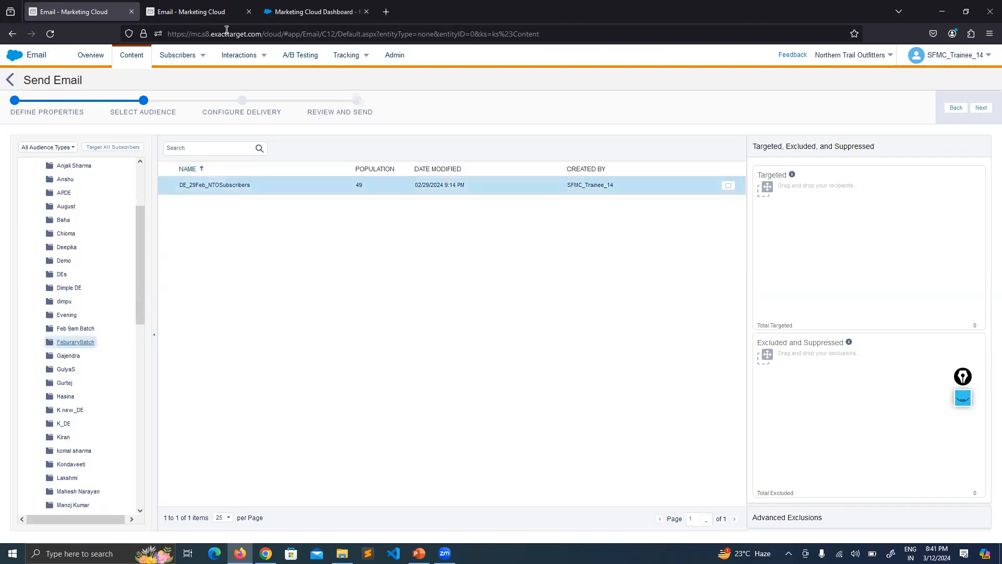
Add DE_29Feb_NTOSubscribers to the targeted audience, using All Subscribers as the publication list
{"action": "left_click", "coordinate": [192, 11]}
{"action": "left_click", "coordinate": [118, 12]}
{"action": "left_click", "coordinate": [228, 191]}
{"action": "left_click_drag", "start_coordinate": [247, 191], "coordinate": [796, 214]}
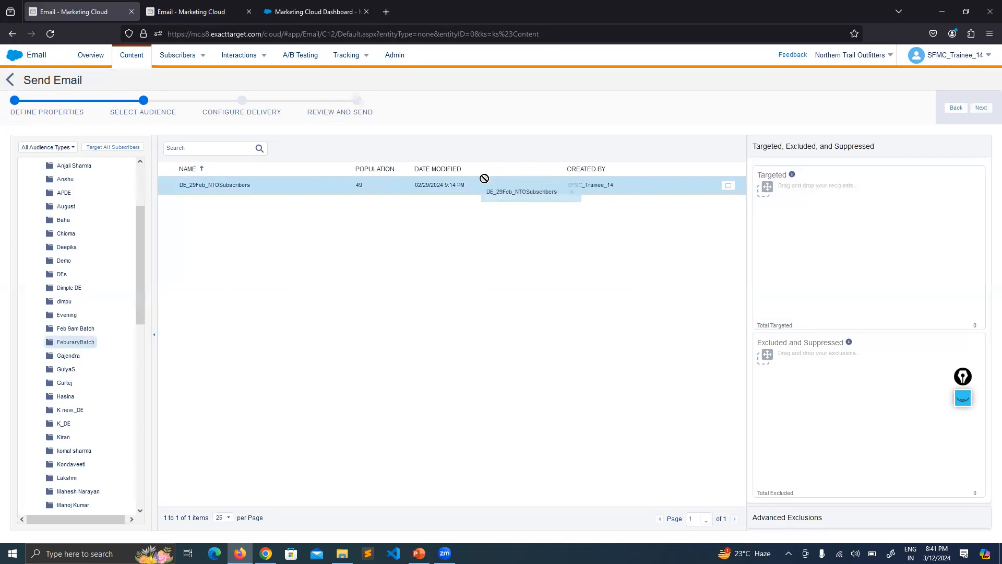
{"action": "left_click", "coordinate": [728, 188]}
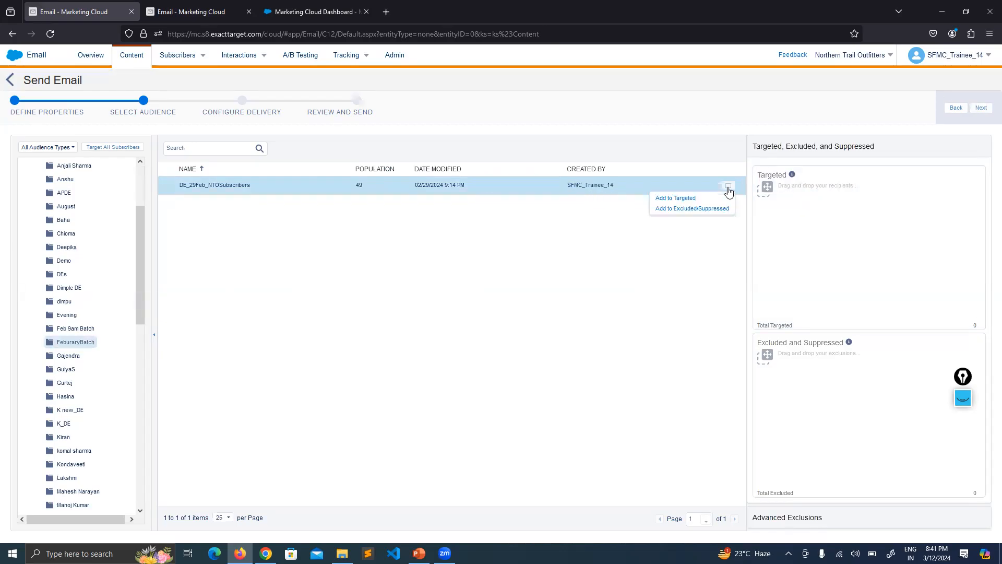
{"action": "left_click", "coordinate": [676, 198]}
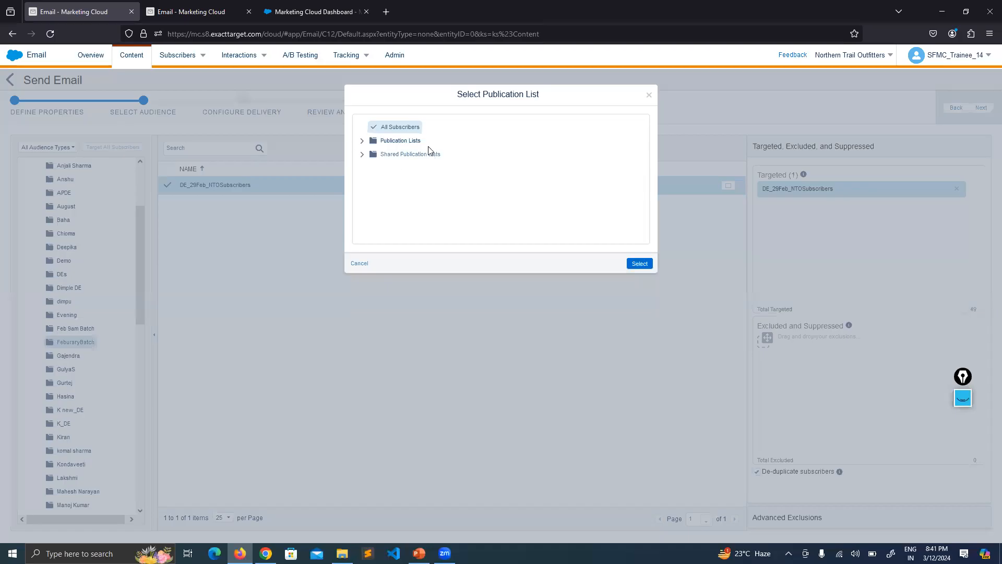
{"action": "left_click", "coordinate": [641, 265]}
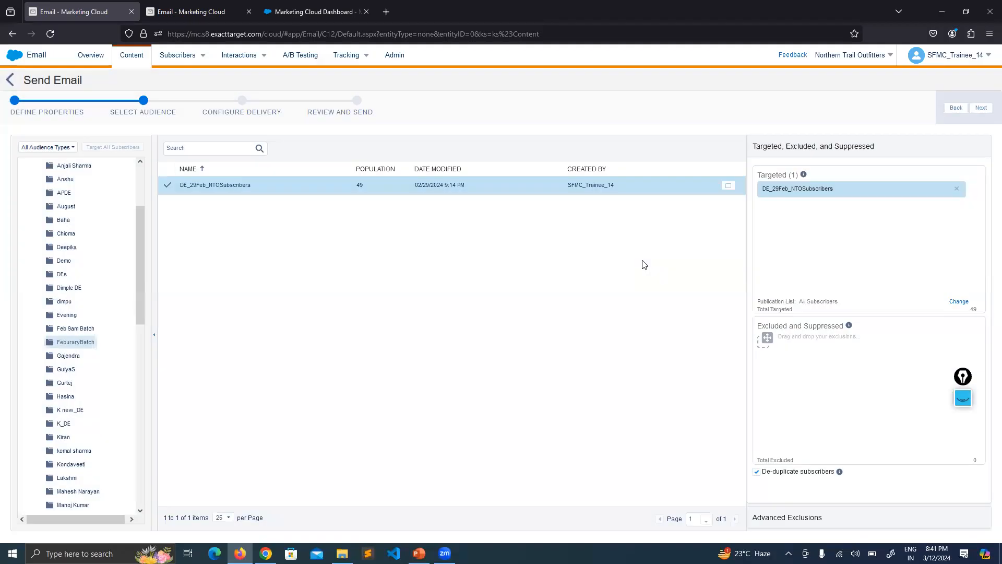
Compare the send's total targeted with the record count in the properties of DE_29Feb_NTOSubscribers
{"action": "left_click_drag", "start_coordinate": [792, 308], "coordinate": [772, 308]}
{"action": "left_click", "coordinate": [700, 292]}
{"action": "left_click", "coordinate": [221, 13]}
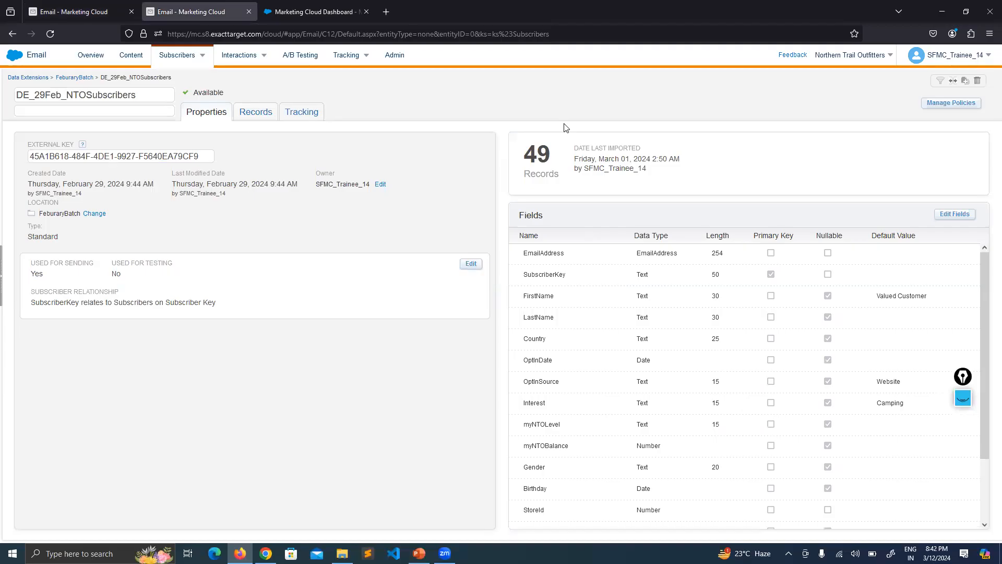
{"action": "double_click", "coordinate": [541, 154]}
{"action": "left_click", "coordinate": [510, 108]}
{"action": "left_click", "coordinate": [97, 7]}
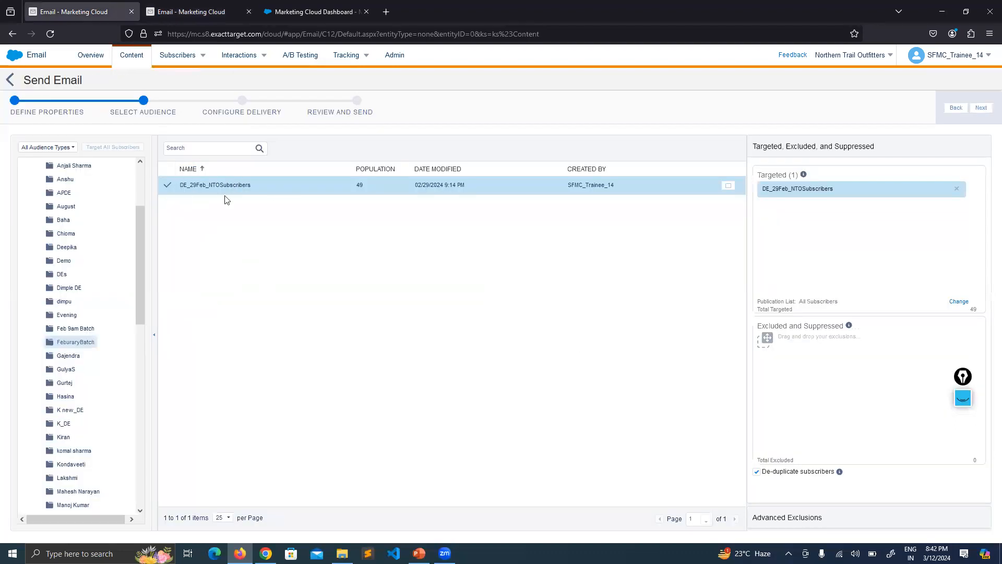
Compare the FeburaryBatch folder's data extensions with those offered for the send, and reopen DE_29Feb_NTOSubscribers
{"action": "left_click", "coordinate": [199, 12]}
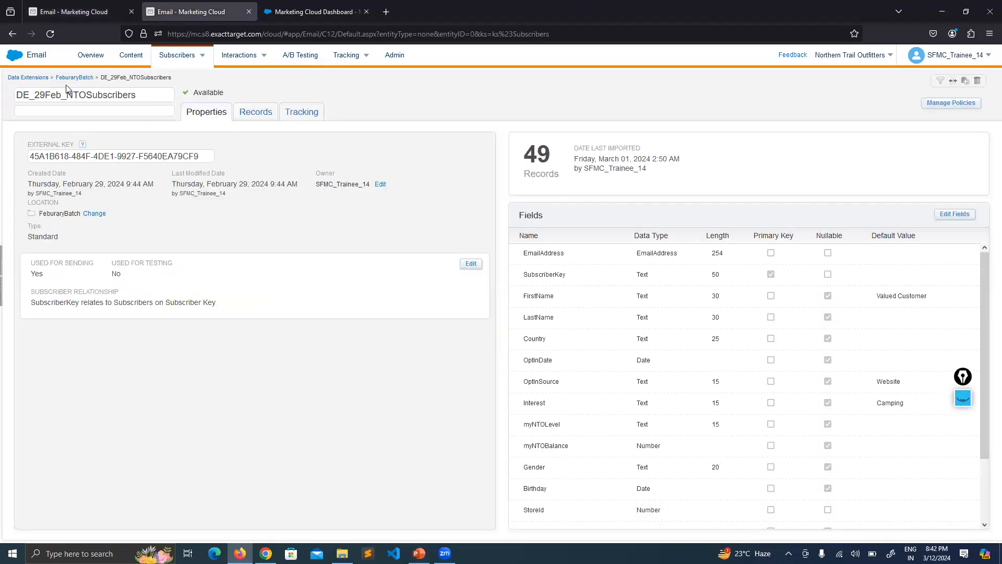
{"action": "left_click", "coordinate": [73, 77]}
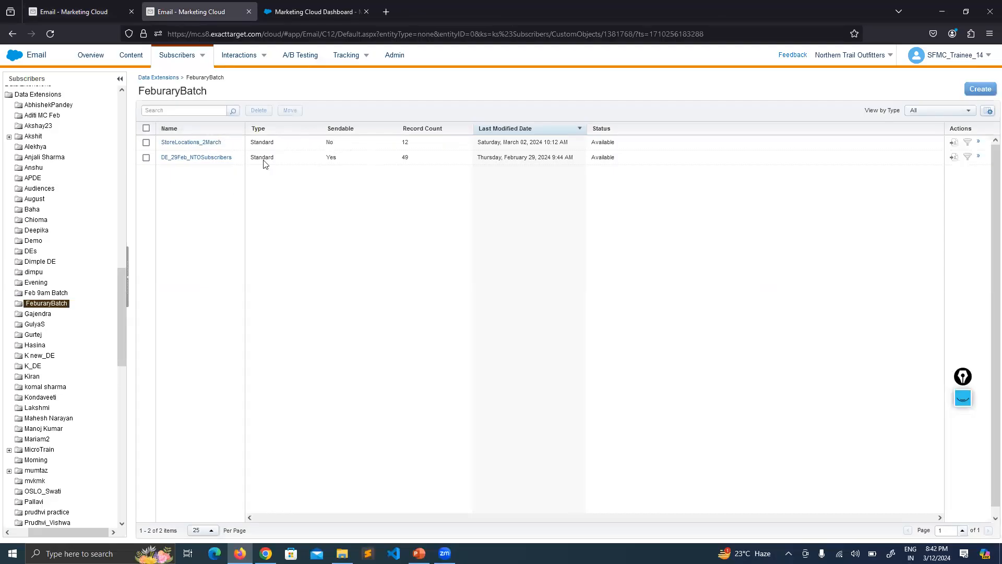
{"action": "left_click", "coordinate": [96, 8]}
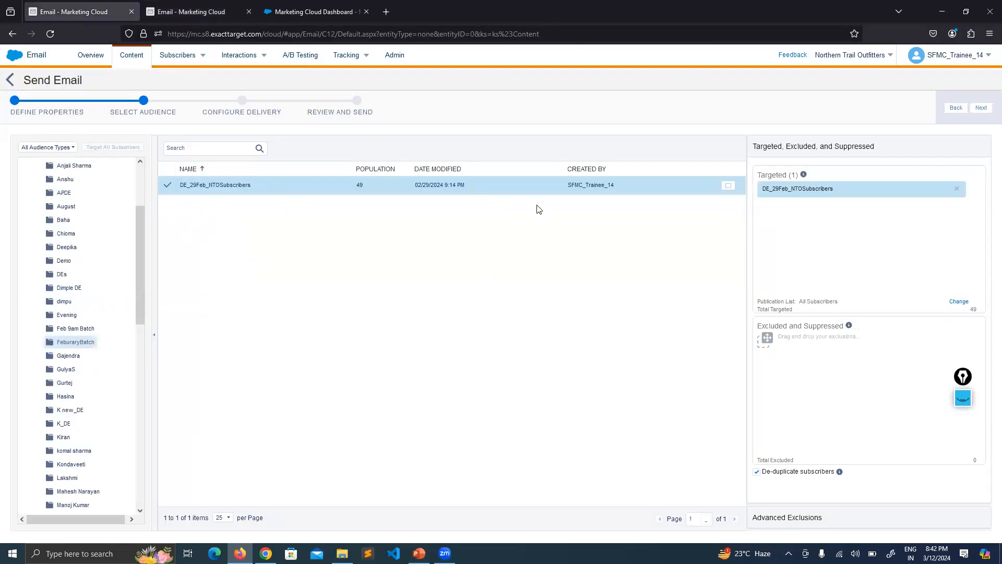
{"action": "left_click", "coordinate": [193, 11]}
{"action": "left_click", "coordinate": [197, 161]}
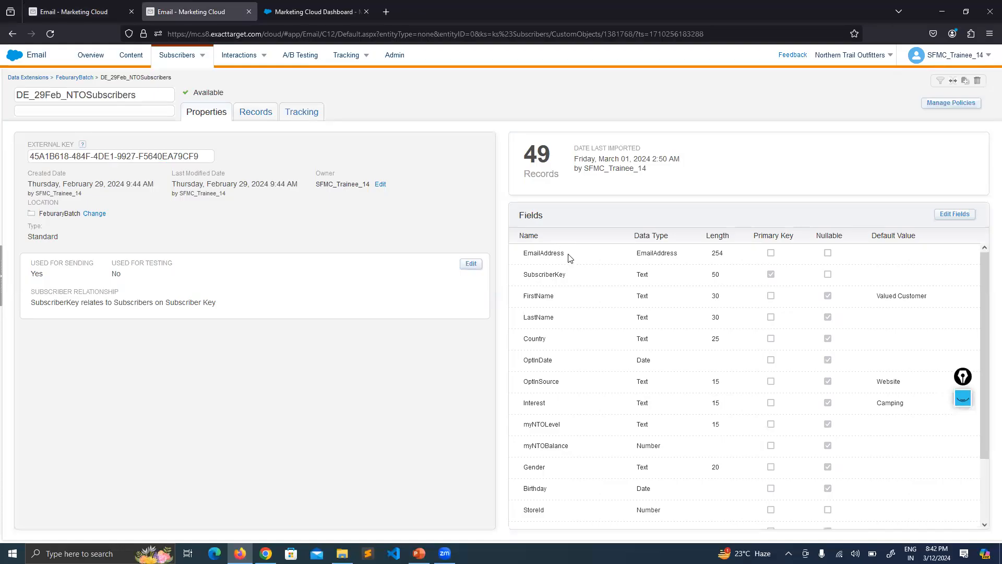
Examine the EmailAddress field and its data type in DE_29Feb_NTOSubscribers, and return to the send's audience selection
{"action": "left_click_drag", "start_coordinate": [565, 254], "coordinate": [523, 253]}
{"action": "left_click", "coordinate": [572, 235]}
{"action": "left_click_drag", "start_coordinate": [669, 235], "coordinate": [630, 253]}
{"action": "left_click", "coordinate": [674, 205]}
{"action": "left_click", "coordinate": [63, 7]}
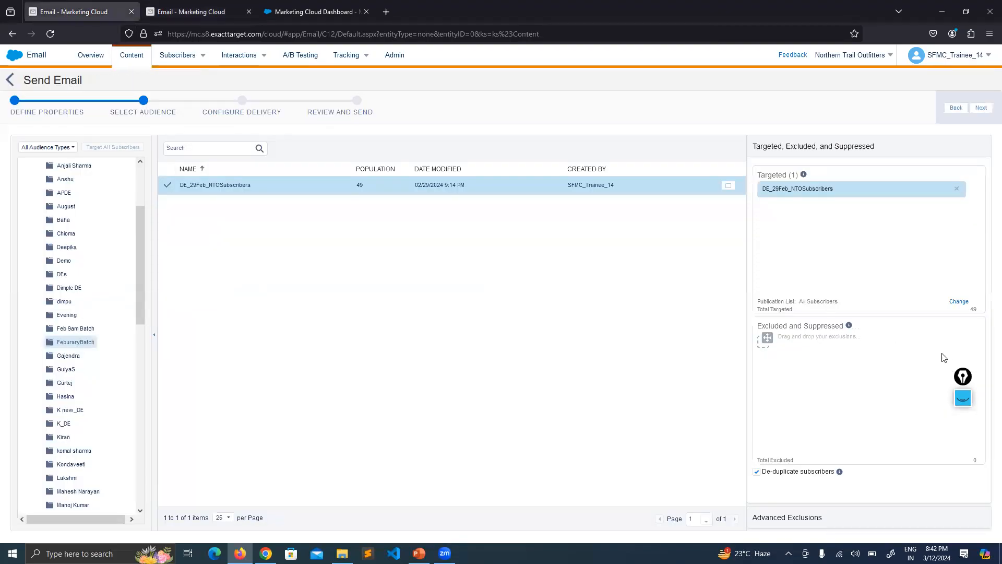
Add the Feb9am NTOsubscribers data extension from the Feb 9am Batch folder to the targeted audience
{"action": "left_click_drag", "start_coordinate": [961, 376], "coordinate": [846, 98]}
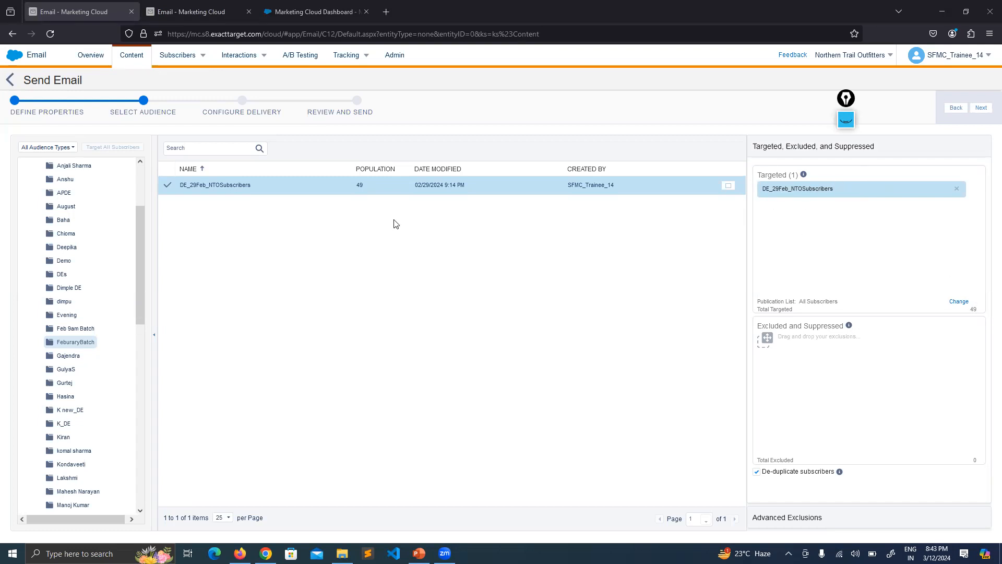
{"action": "left_click", "coordinate": [73, 328]}
{"action": "left_click_drag", "start_coordinate": [216, 208], "coordinate": [795, 216]}
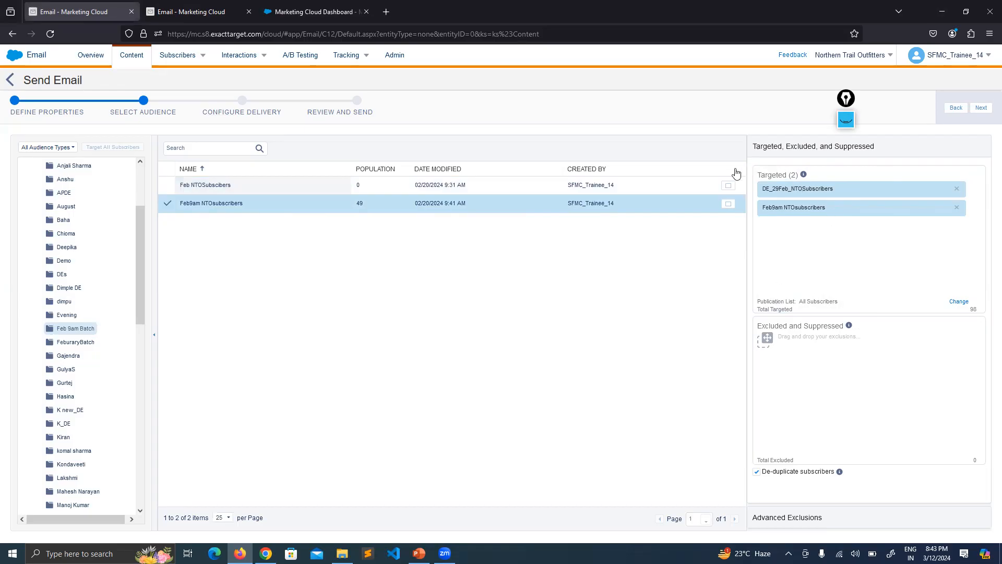
Exclude the SQL_Filtered_Data_Extension_25October data extension in the Evening folder from the send
{"action": "left_click_drag", "start_coordinate": [758, 326], "coordinate": [856, 308]}
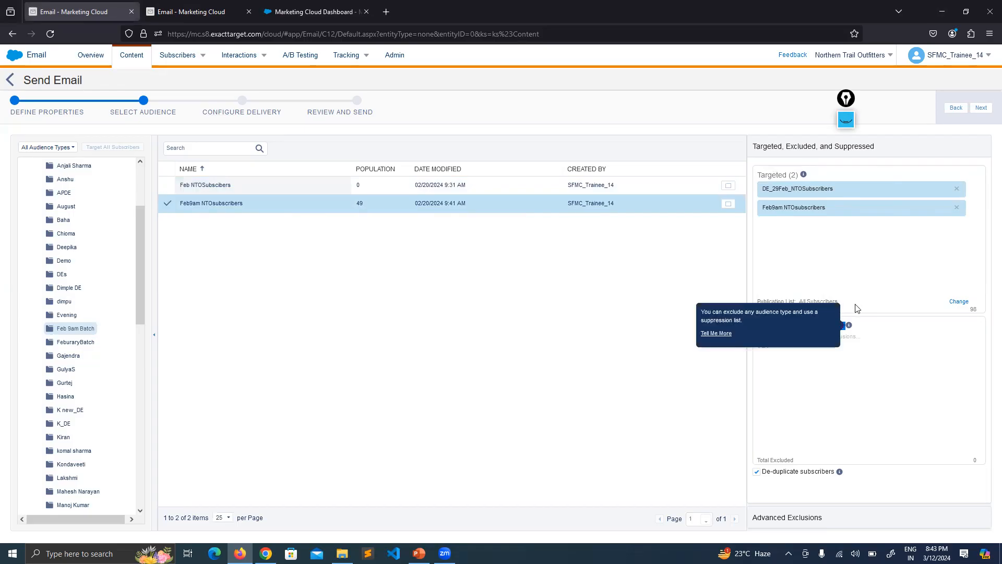
{"action": "left_click", "coordinate": [842, 265]}
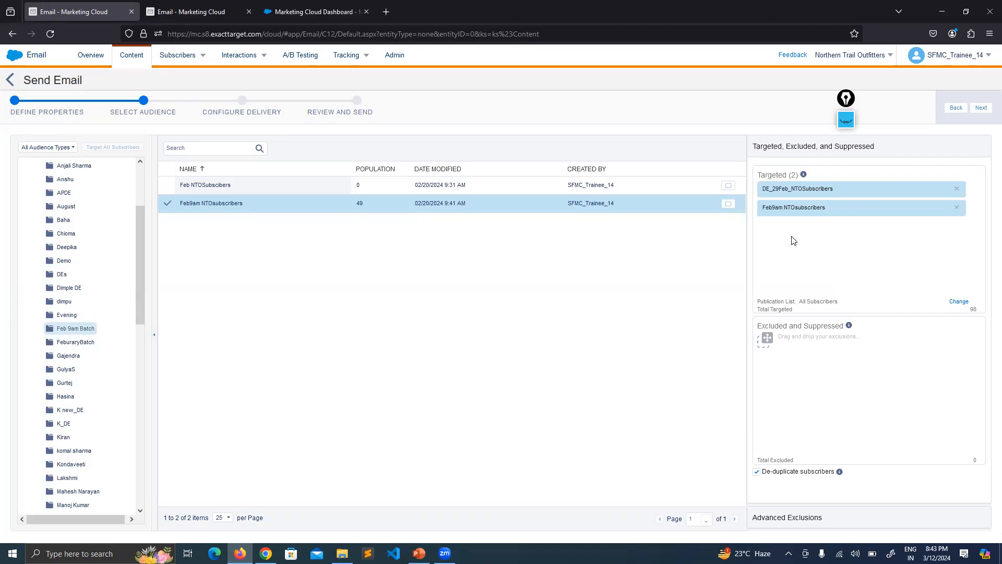
{"action": "mouse_move", "coordinate": [849, 324]}
{"action": "left_click", "coordinate": [77, 315]}
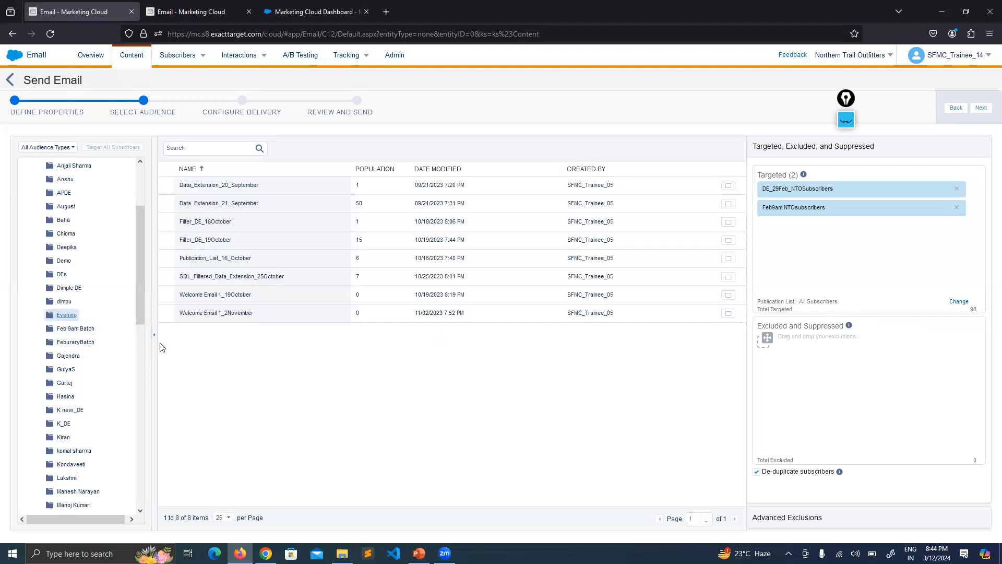
{"action": "left_click_drag", "start_coordinate": [224, 282], "coordinate": [823, 362]}
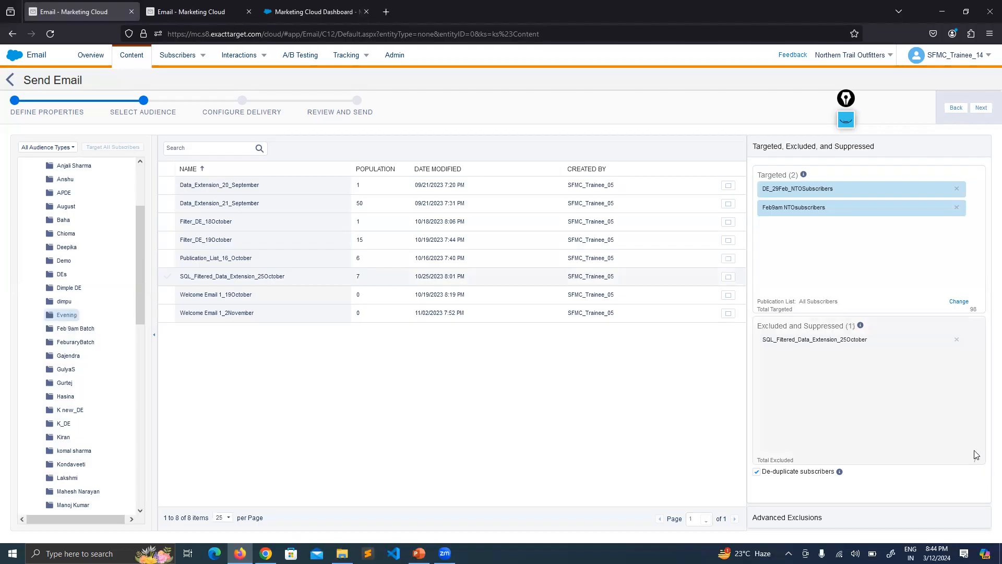
Handwrite the note "100K → Lon, USA" in the Targeted area, strike out Lon, and clear the annotations
{"action": "double_click", "coordinate": [973, 309]}
{"action": "left_click_drag", "start_coordinate": [846, 120], "coordinate": [875, 92]}
{"action": "left_click", "coordinate": [875, 92]}
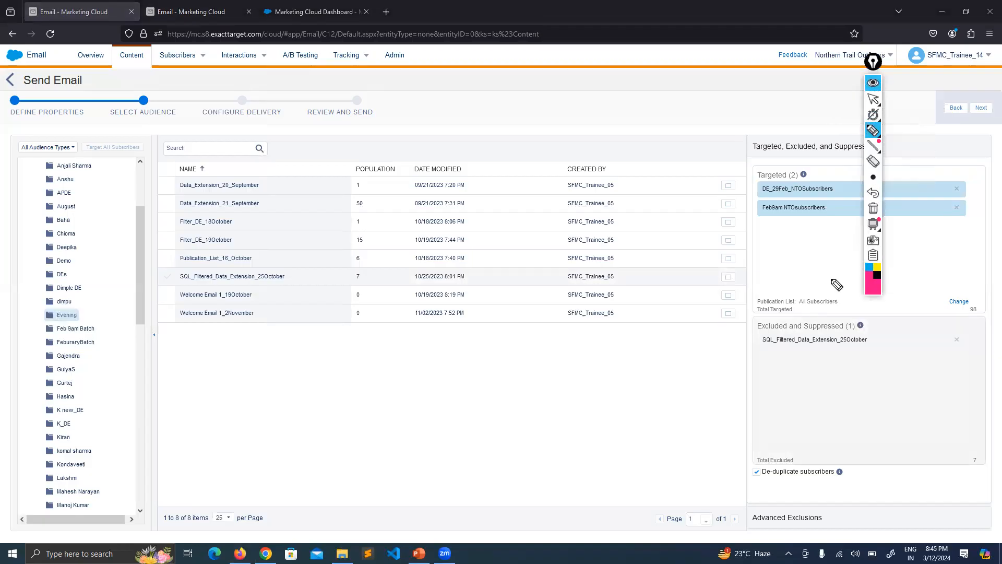
{"action": "mouse_move", "coordinate": [775, 258]}
{"action": "left_mouse_down"}
{"action": "mouse_move", "coordinate": [775, 272]}
{"action": "mouse_move", "coordinate": [798, 255]}
{"action": "mouse_move", "coordinate": [805, 270]}
{"action": "mouse_move", "coordinate": [820, 270]}
{"action": "left_mouse_up"}
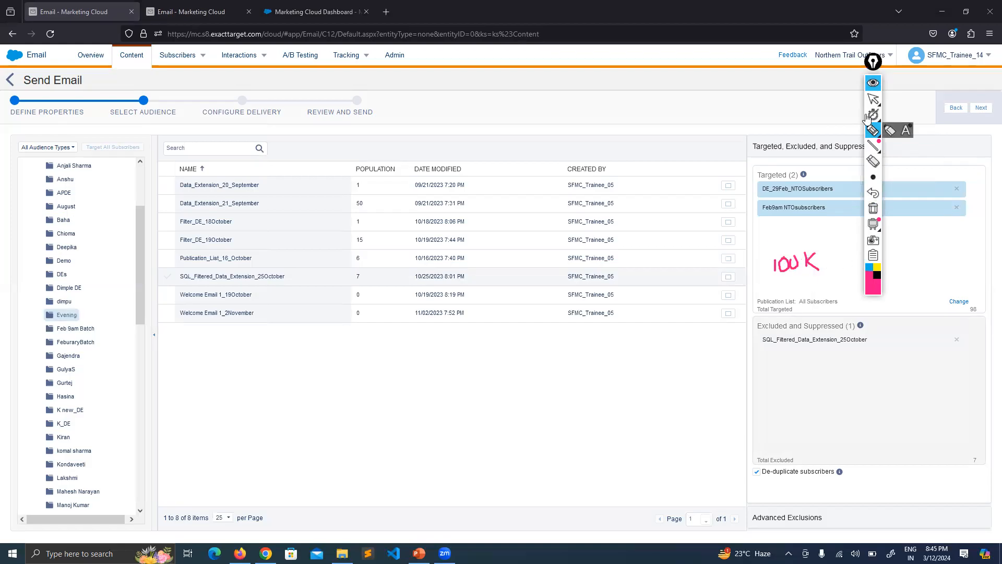
{"action": "left_click", "coordinate": [873, 82]}
{"action": "left_click", "coordinate": [875, 67]}
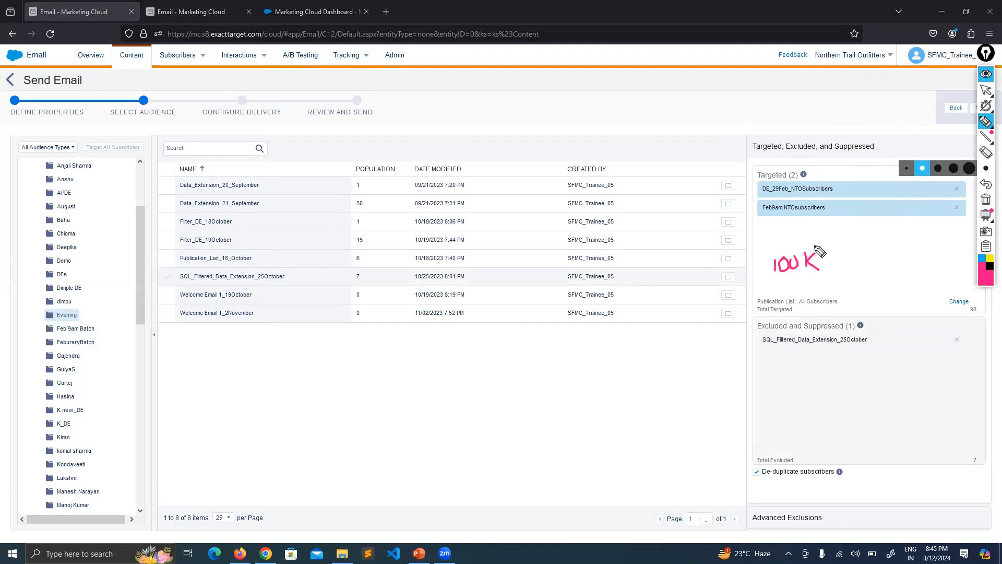
{"action": "mouse_move", "coordinate": [828, 256]}
{"action": "left_mouse_down"}
{"action": "mouse_move", "coordinate": [893, 271]}
{"action": "mouse_move", "coordinate": [912, 241]}
{"action": "mouse_move", "coordinate": [923, 267]}
{"action": "mouse_move", "coordinate": [945, 236]}
{"action": "mouse_move", "coordinate": [949, 253]}
{"action": "left_mouse_up"}
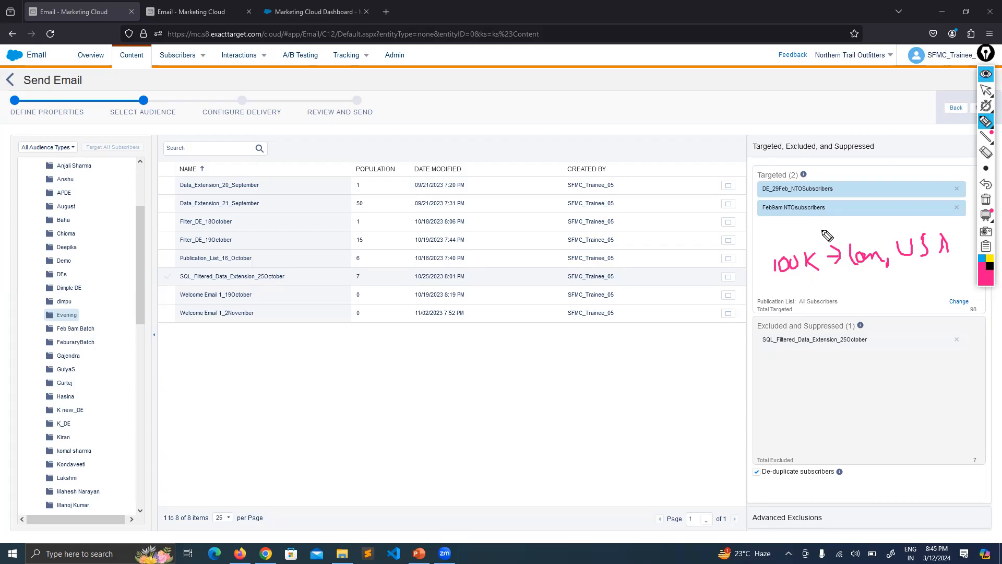
{"action": "left_click_drag", "start_coordinate": [871, 242], "coordinate": [845, 265]}
{"action": "left_click", "coordinate": [984, 202]}
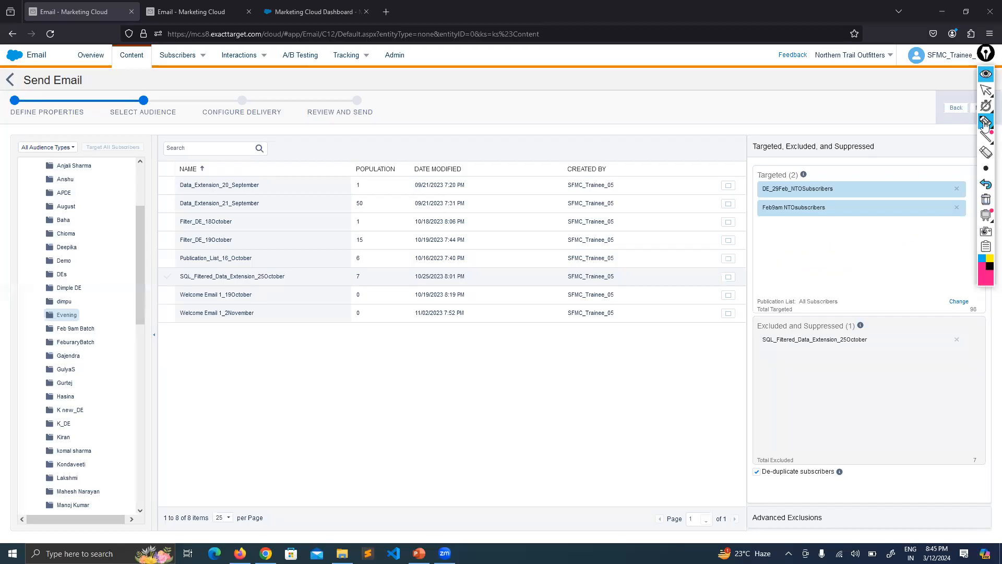
{"action": "left_click", "coordinate": [987, 62]}
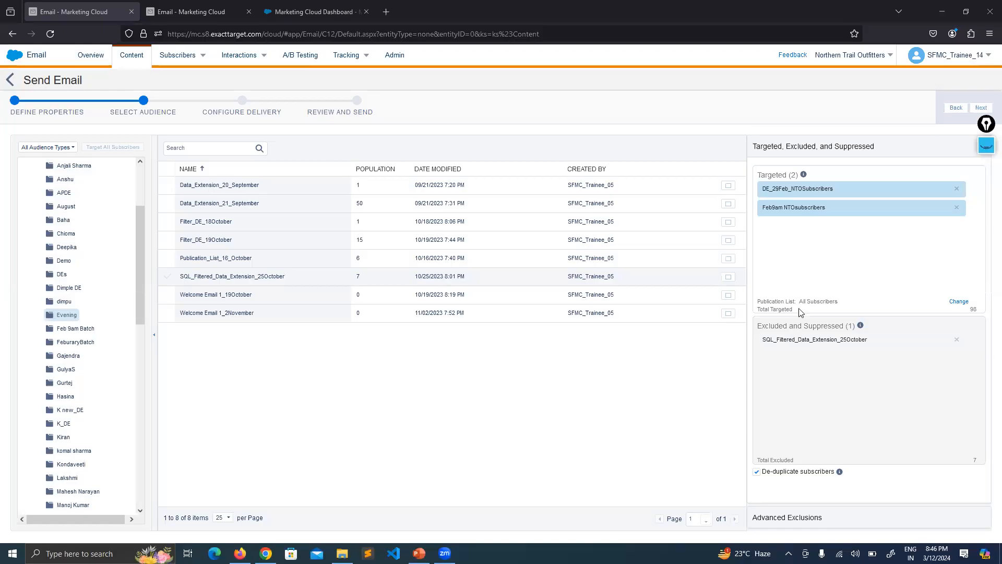
Review the two targeted data extensions against the data extension listed under Excluded and Suppressed
{"action": "left_click_drag", "start_coordinate": [759, 327], "coordinate": [783, 327]}
{"action": "left_click", "coordinate": [868, 383]}
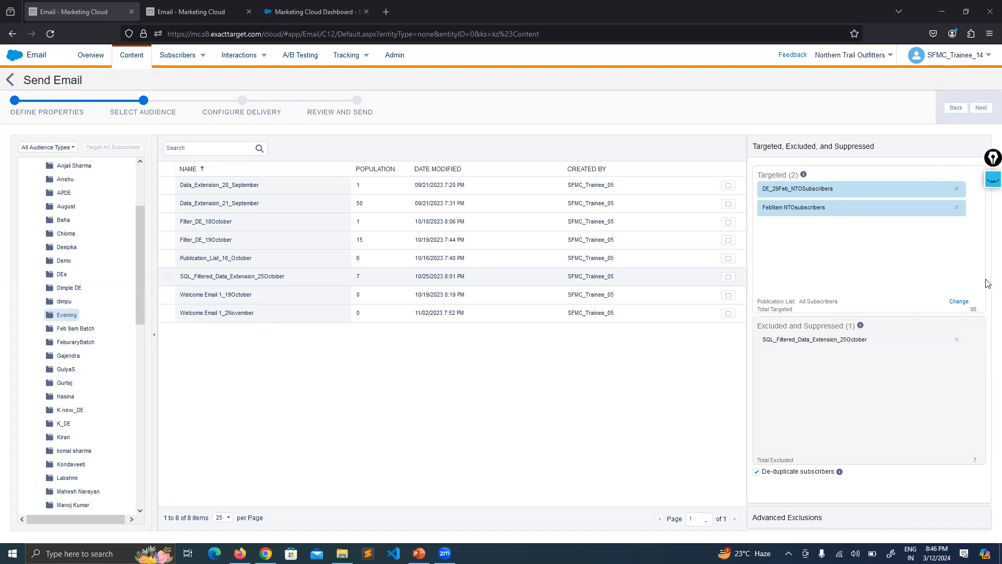
{"action": "left_click", "coordinate": [186, 209]}
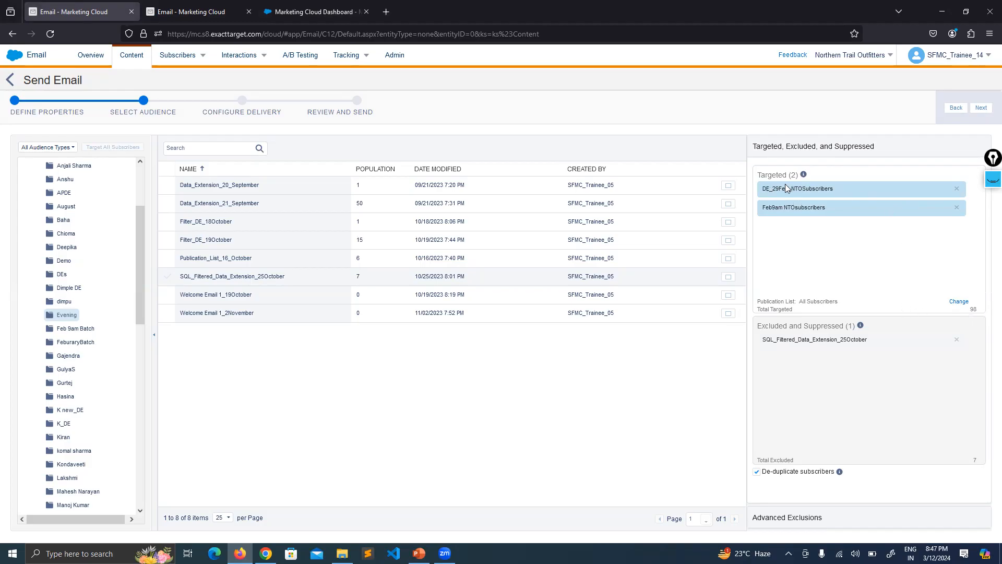
{"action": "left_click_drag", "start_coordinate": [760, 187], "coordinate": [807, 193]}
{"action": "left_click_drag", "start_coordinate": [751, 208], "coordinate": [836, 210]}
{"action": "left_click_drag", "start_coordinate": [868, 339], "coordinate": [774, 339]}
{"action": "left_click", "coordinate": [845, 267]}
{"action": "left_click_drag", "start_coordinate": [786, 325], "coordinate": [845, 327]}
{"action": "left_click", "coordinate": [802, 327]}
{"action": "left_click", "coordinate": [845, 324]}
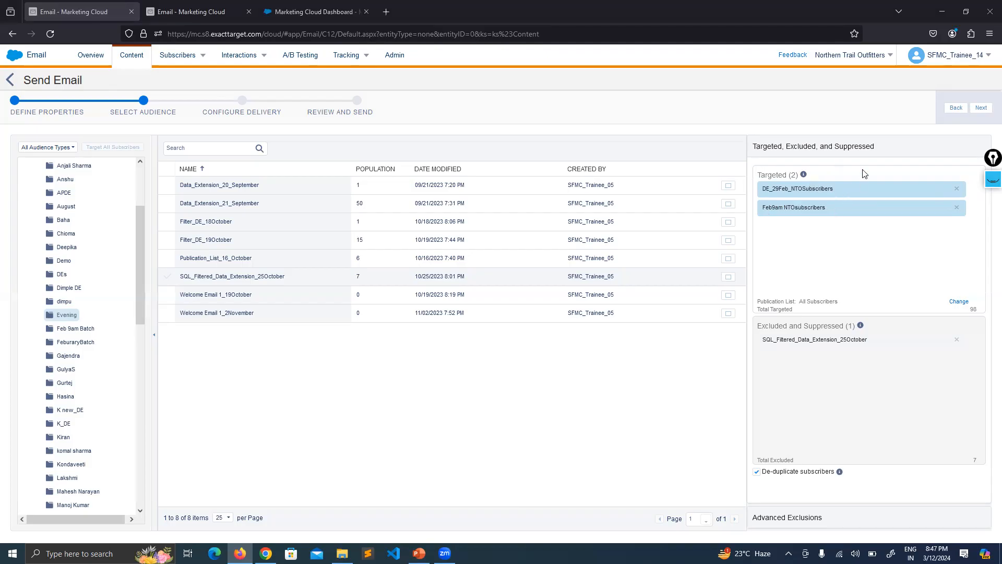
{"action": "double_click", "coordinate": [842, 325]}
{"action": "left_click", "coordinate": [843, 373]}
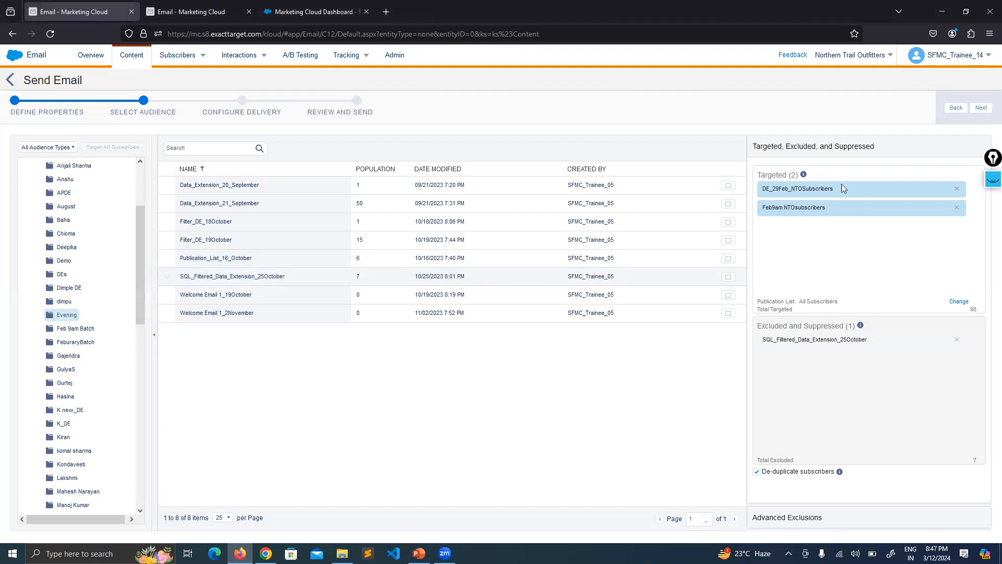
Look through the My Lists folders in the audience selection and check the Excluded and Suppressed heading
{"action": "scroll", "coordinate": [84, 289], "scroll_direction": "up", "scroll_amount": 3}
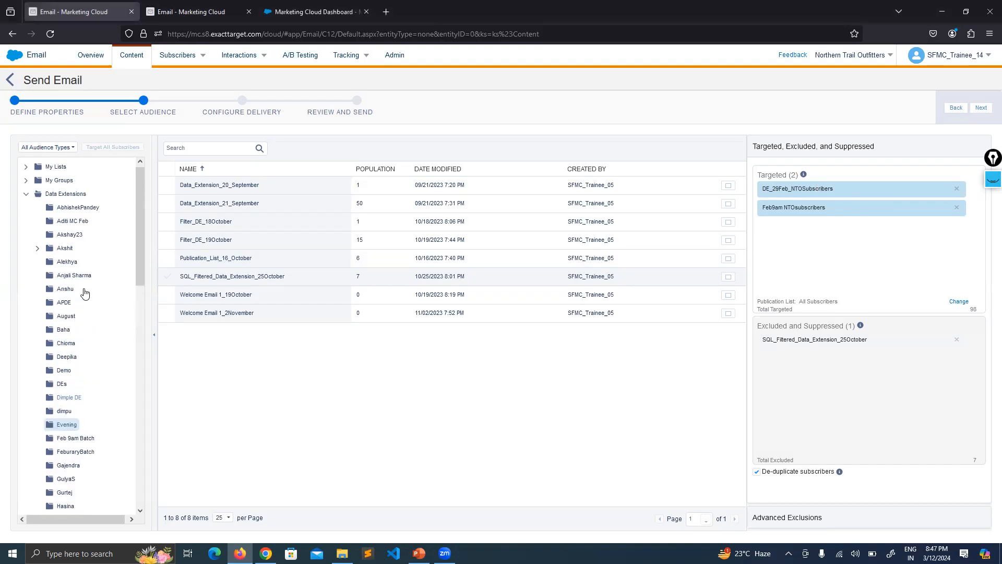
{"action": "left_click", "coordinate": [26, 170]}
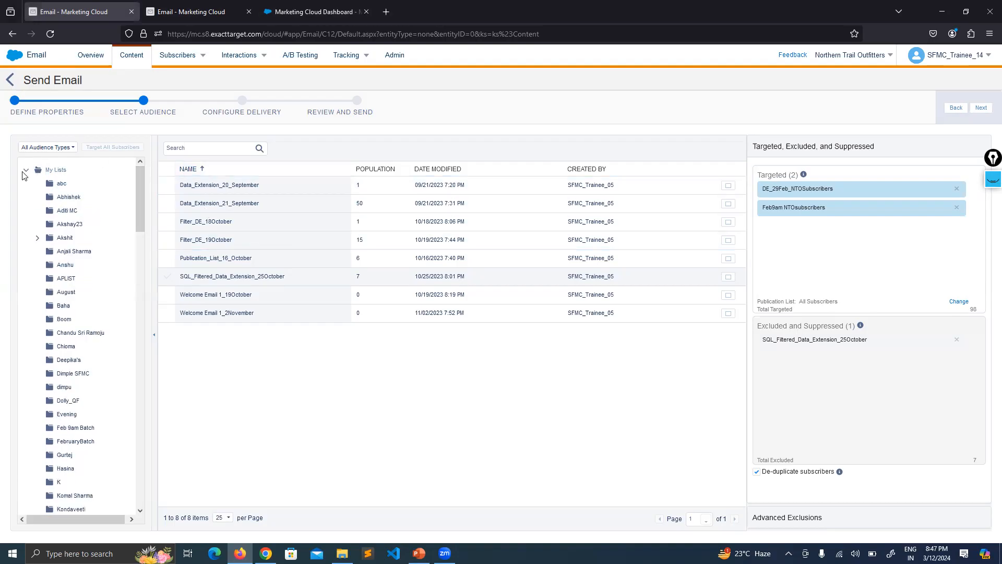
{"action": "left_click", "coordinate": [26, 170]}
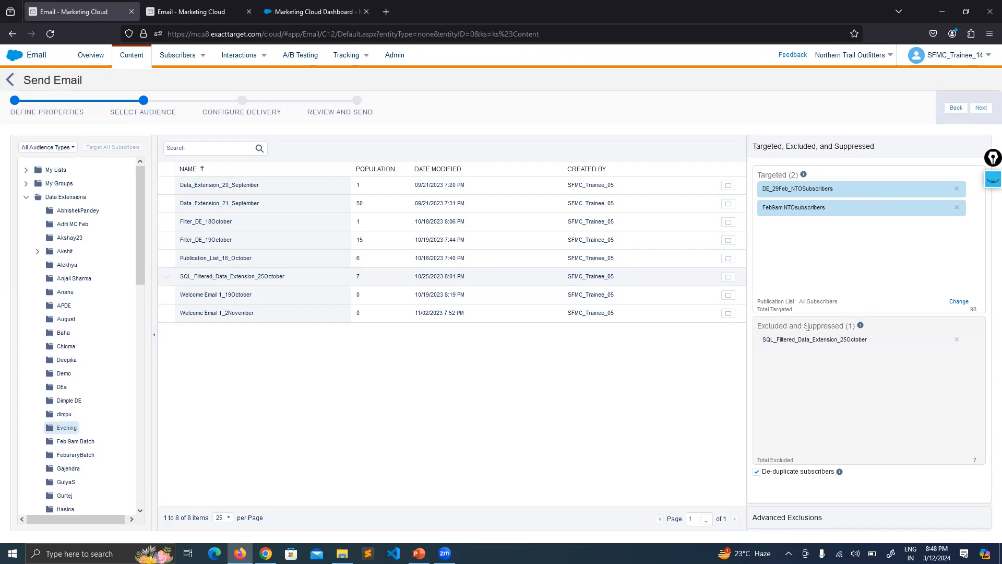
{"action": "left_click_drag", "start_coordinate": [802, 327], "coordinate": [849, 326]}
{"action": "left_click", "coordinate": [837, 392]}
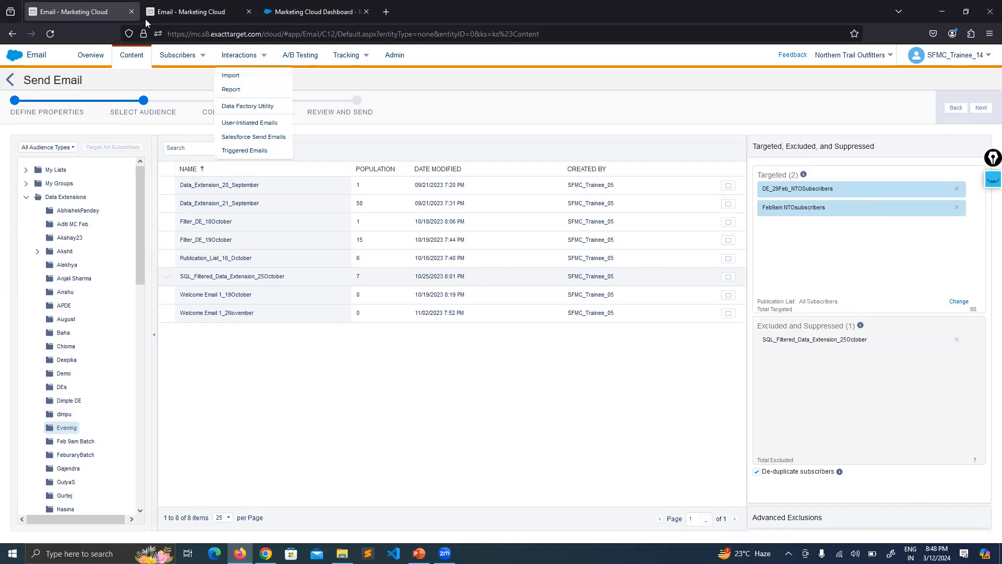
Switch to the browser tab showing DE_29Feb_NTOSubscribers and open the Suppression Lists folder among the subscriber folders
{"action": "left_click", "coordinate": [221, 5]}
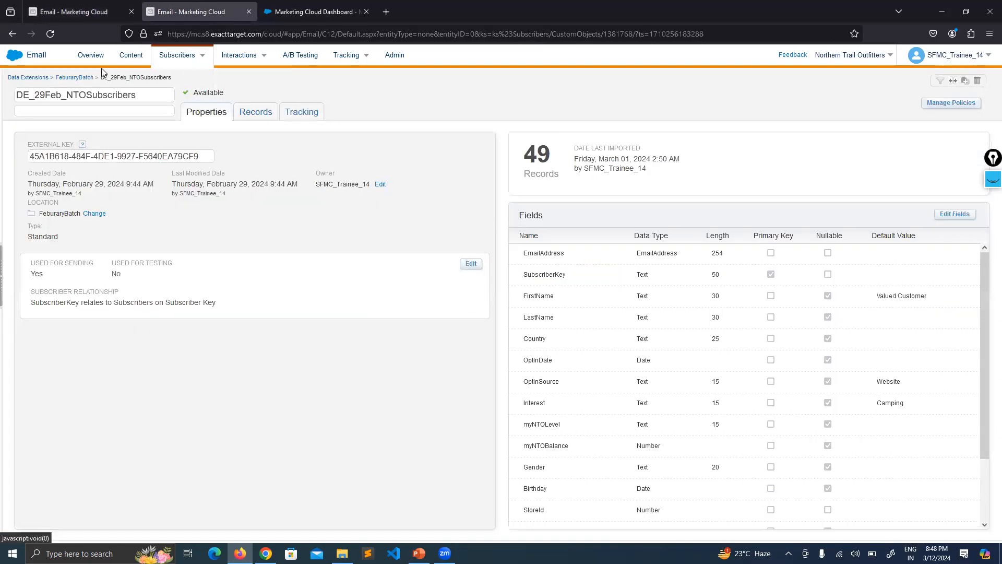
{"action": "mouse_move", "coordinate": [179, 64]}
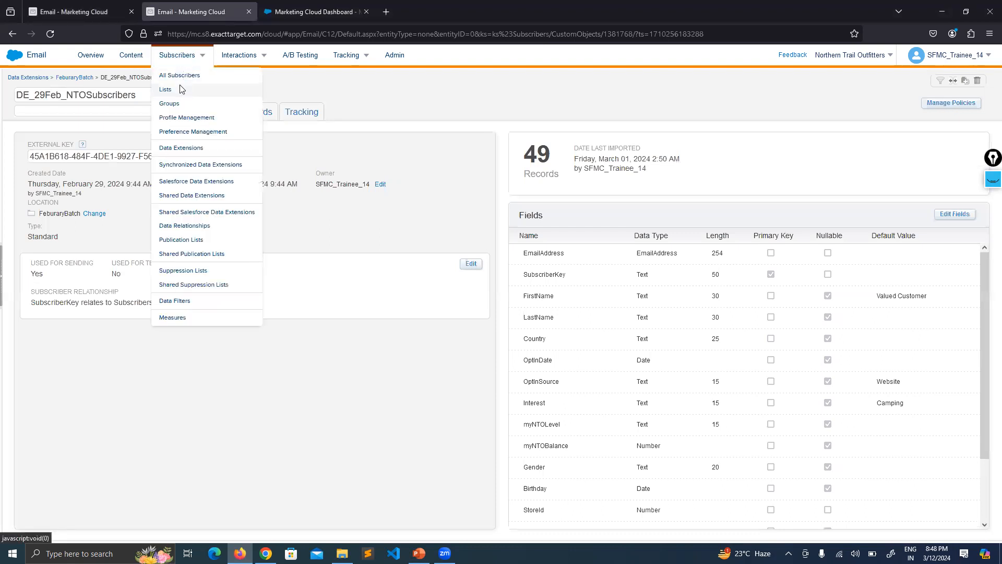
{"action": "left_click", "coordinate": [180, 90]}
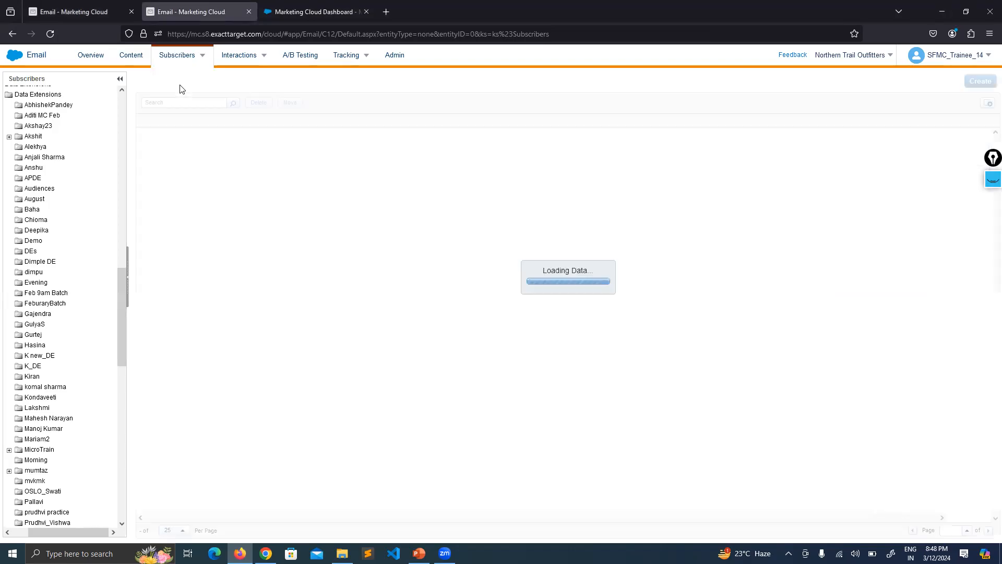
{"action": "left_click_drag", "start_coordinate": [123, 286], "coordinate": [115, 450]}
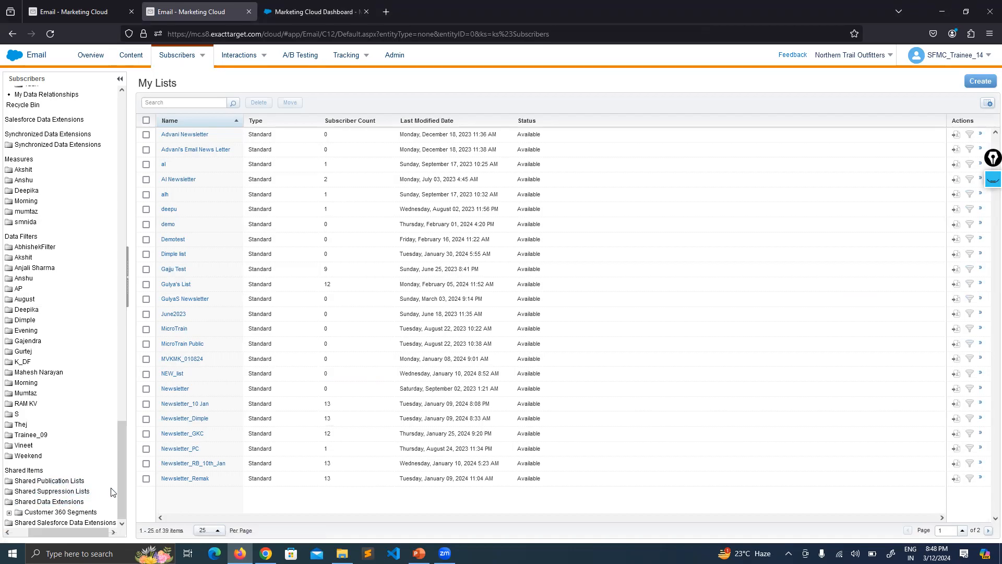
{"action": "left_click_drag", "start_coordinate": [122, 467], "coordinate": [113, 89]}
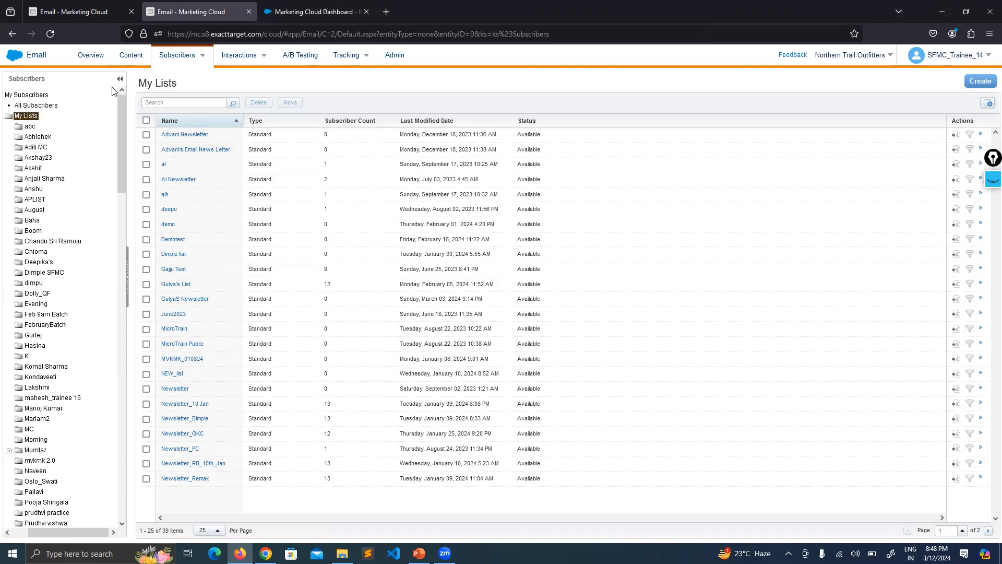
{"action": "scroll", "coordinate": [76, 242], "scroll_direction": "down", "scroll_amount": 5}
{"action": "scroll", "coordinate": [80, 298], "scroll_direction": "down", "scroll_amount": 3}
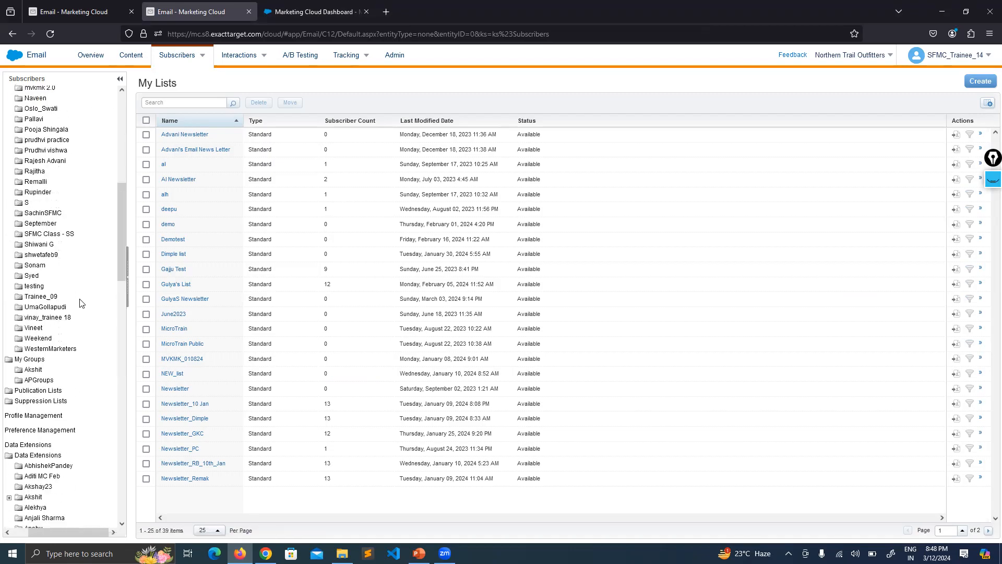
{"action": "left_click", "coordinate": [49, 401]}
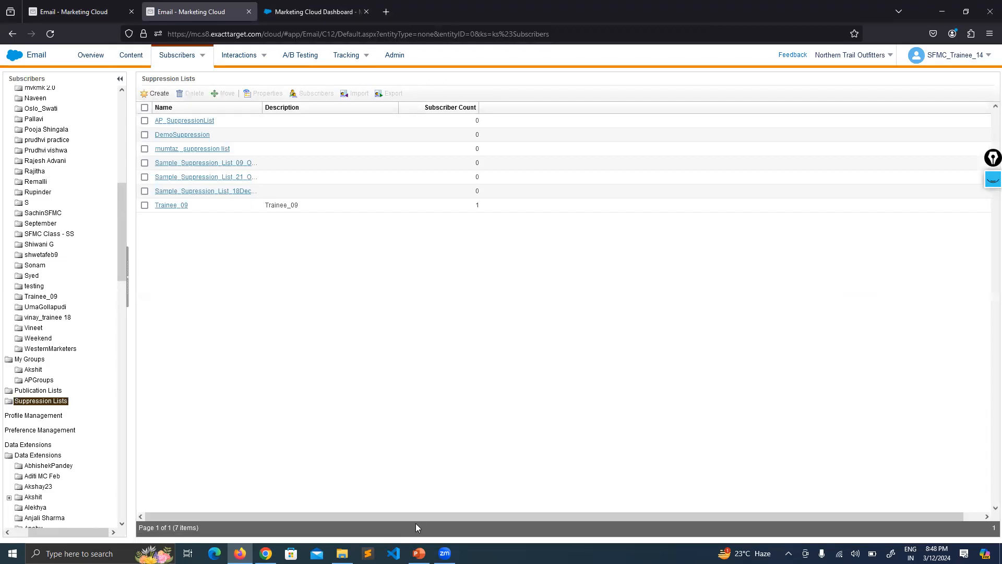
Create a public suppression list named Supression_List_12March
{"action": "left_click", "coordinate": [156, 93]}
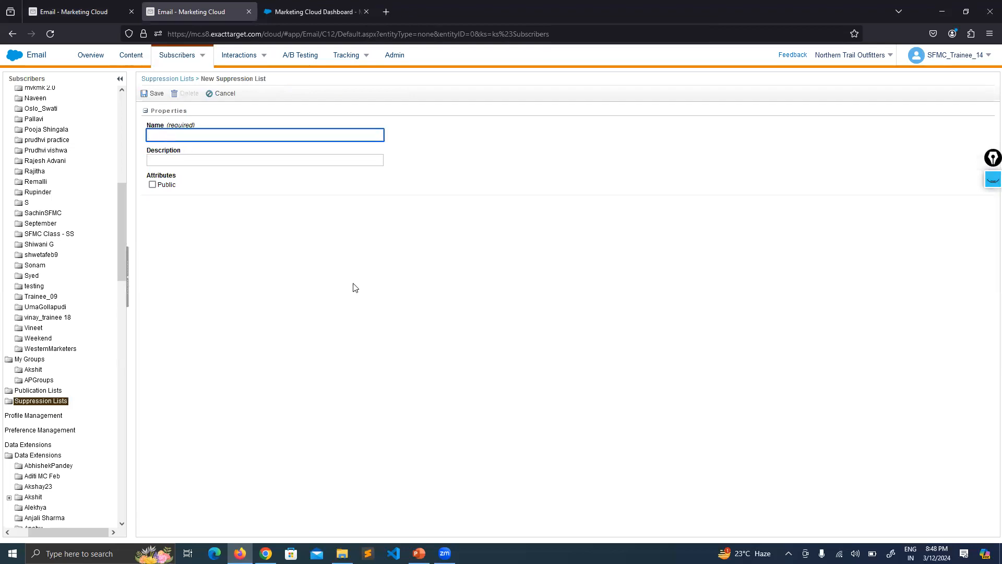
{"action": "type", "text": "Supressli"}
{"action": "type", "text": "n_List_12March"}
{"action": "left_click", "coordinate": [152, 185]}
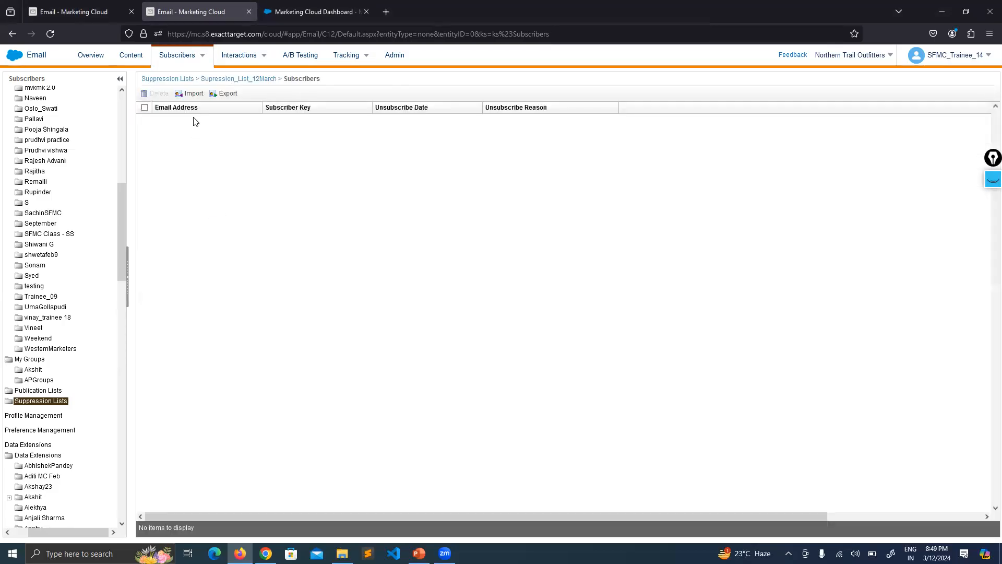
Examine the source file, data format and update options for importing subscribers into Supression_List_12March, and close the wizard
{"action": "left_click", "coordinate": [192, 94]}
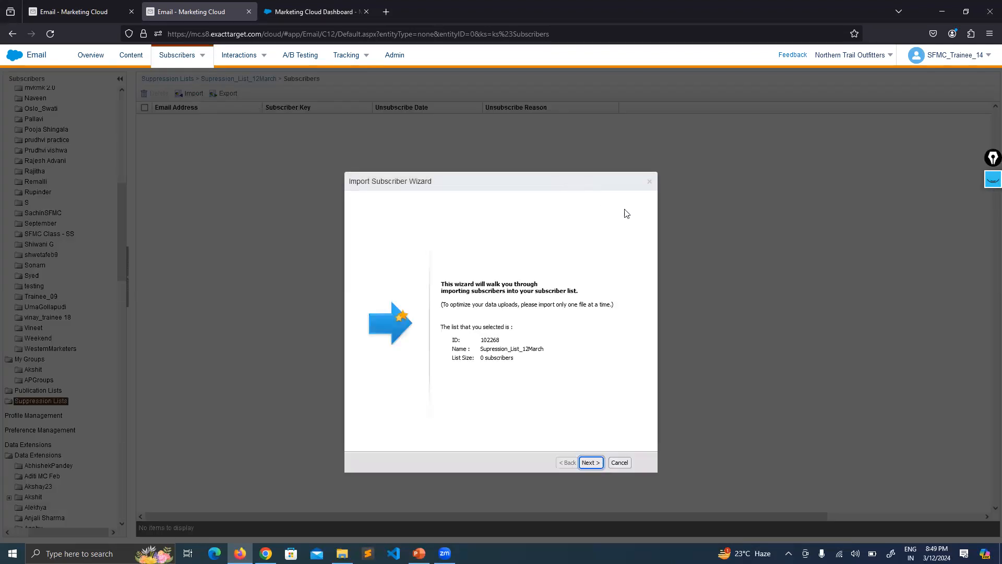
{"action": "key", "text": "Return"}
{"action": "left_click", "coordinate": [365, 356]}
{"action": "left_click", "coordinate": [366, 356]}
{"action": "left_click", "coordinate": [366, 357]}
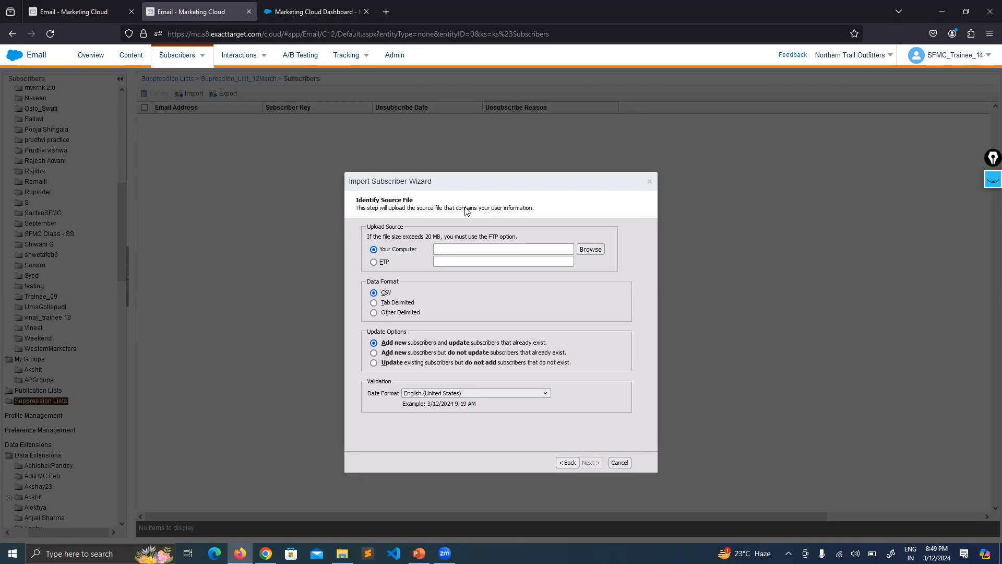
{"action": "left_click", "coordinate": [649, 181]}
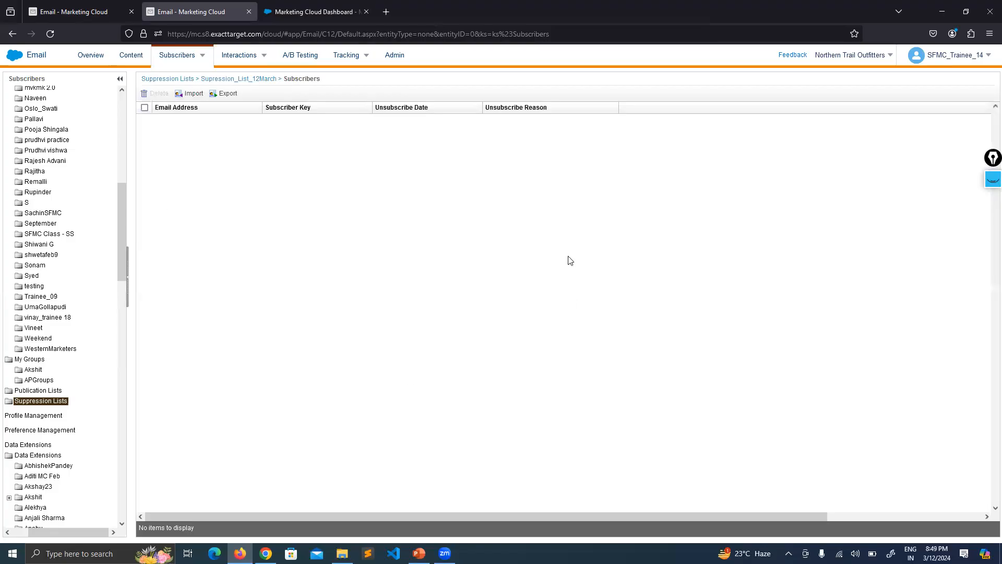
Return to the send's audience selection and open the Suppression Lists folder there
{"action": "key", "text": "ctrl+shift+Tab"}
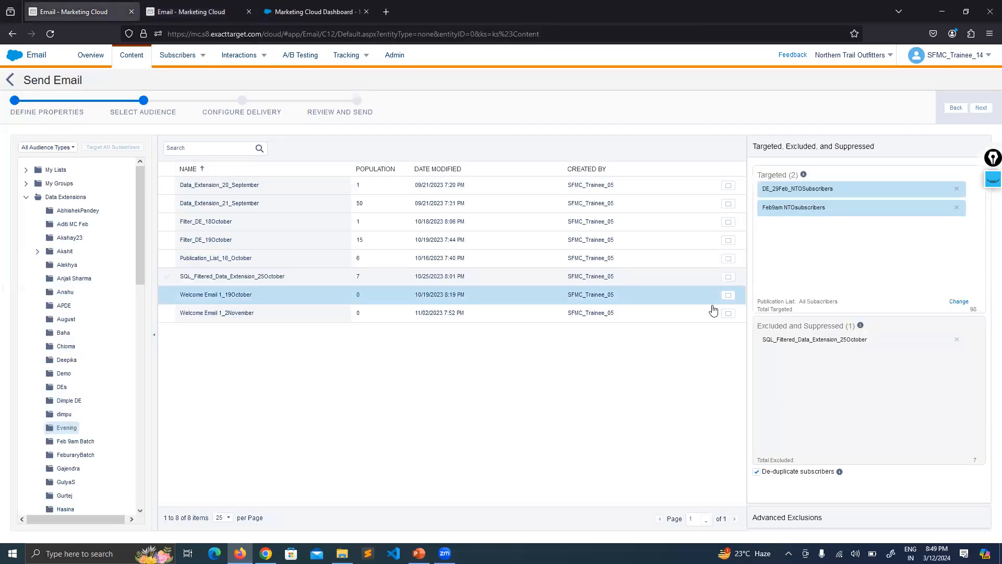
{"action": "left_click_drag", "start_coordinate": [846, 326], "coordinate": [808, 326]}
{"action": "left_click", "coordinate": [828, 394]}
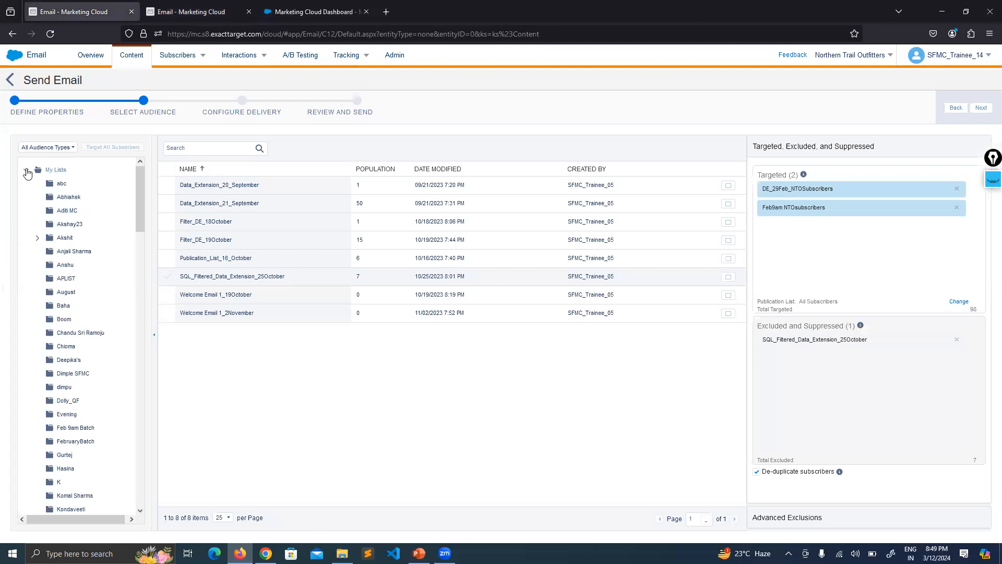
{"action": "scroll", "coordinate": [52, 250], "scroll_direction": "down", "scroll_amount": 10}
{"action": "scroll", "coordinate": [77, 298], "scroll_direction": "down", "scroll_amount": 10}
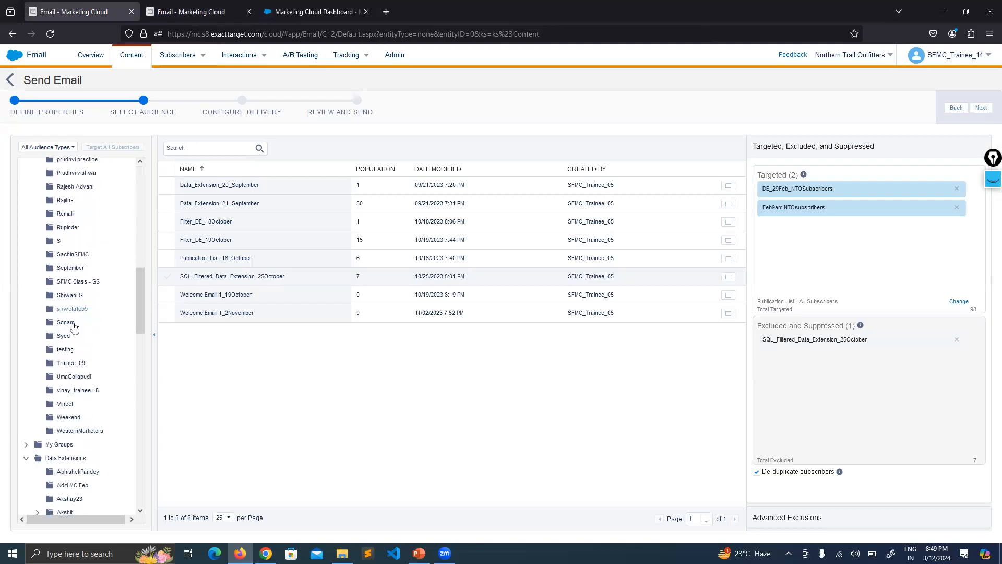
{"action": "scroll", "coordinate": [85, 284], "scroll_direction": "up", "scroll_amount": 3}
{"action": "scroll", "coordinate": [85, 284], "scroll_direction": "down", "scroll_amount": 4}
{"action": "scroll", "coordinate": [85, 284], "scroll_direction": "down", "scroll_amount": 15}
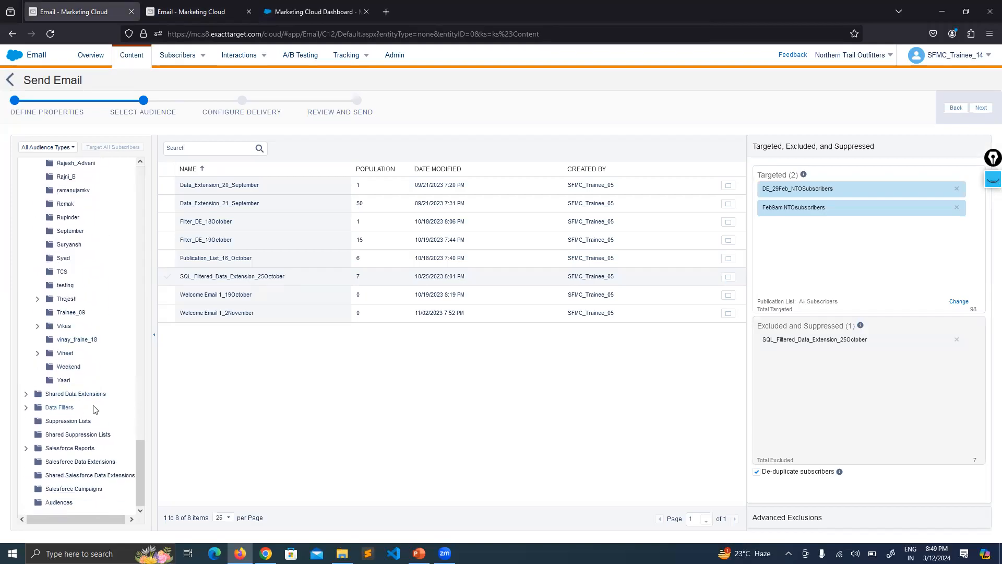
{"action": "left_click", "coordinate": [72, 422]}
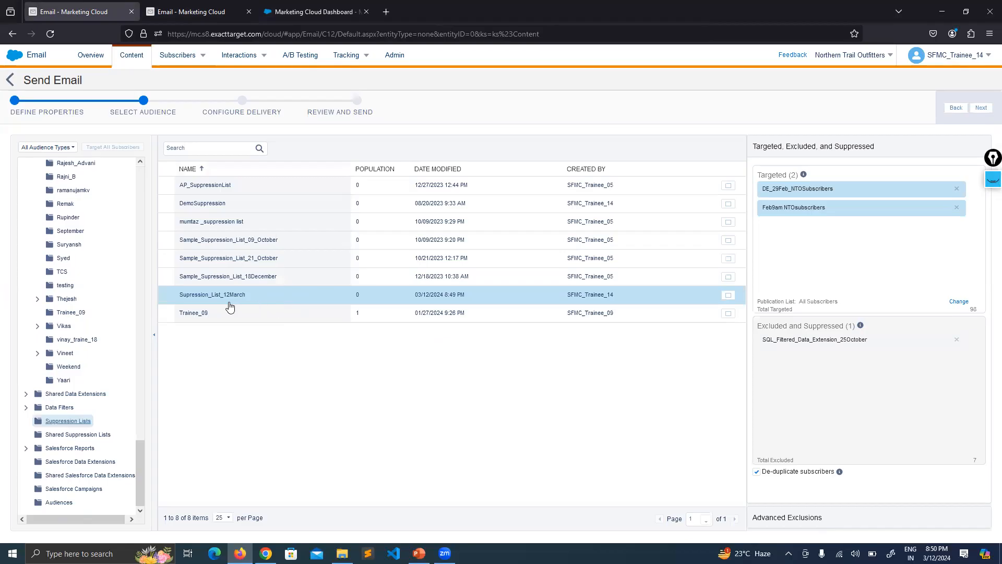
Add Supression_List_12March to the excluded and suppressed audiences and remove SQL_Filtered_Data_Extension_25October from them
{"action": "left_click_drag", "start_coordinate": [210, 294], "coordinate": [822, 371]}
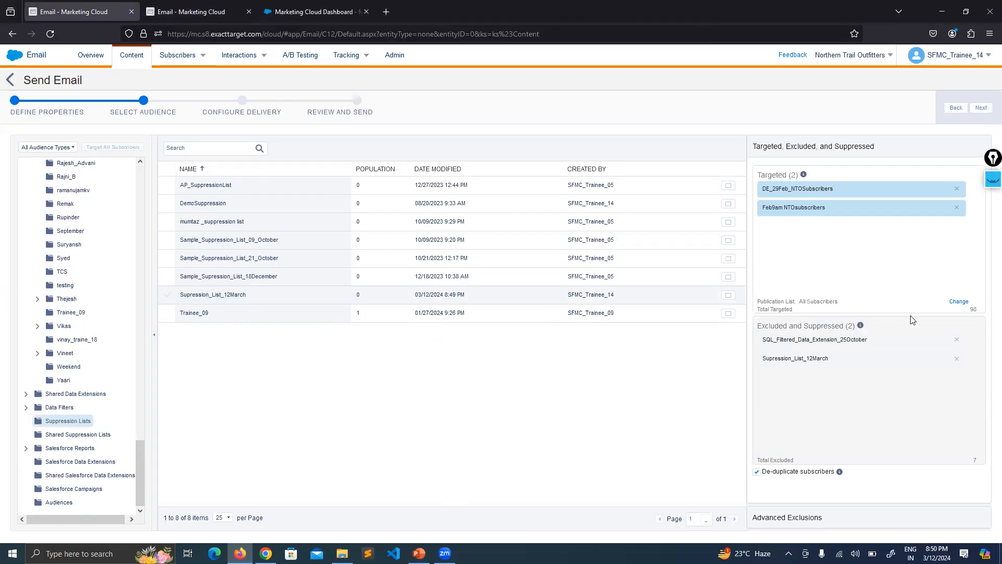
{"action": "left_click", "coordinate": [956, 340]}
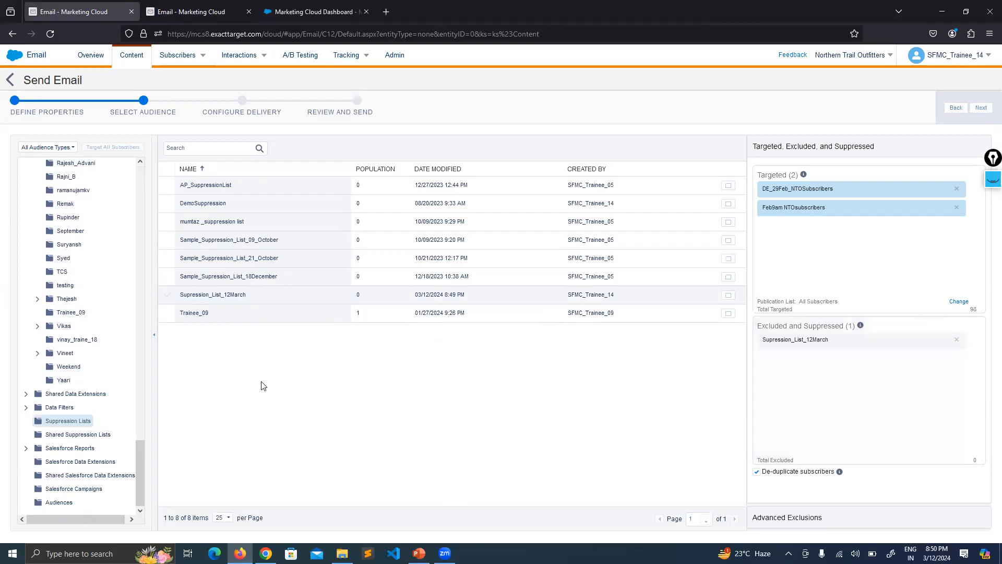
Collapse the My Lists and Data Extensions folders in the audience folder tree
{"action": "scroll", "coordinate": [53, 386], "scroll_direction": "up", "scroll_amount": 10}
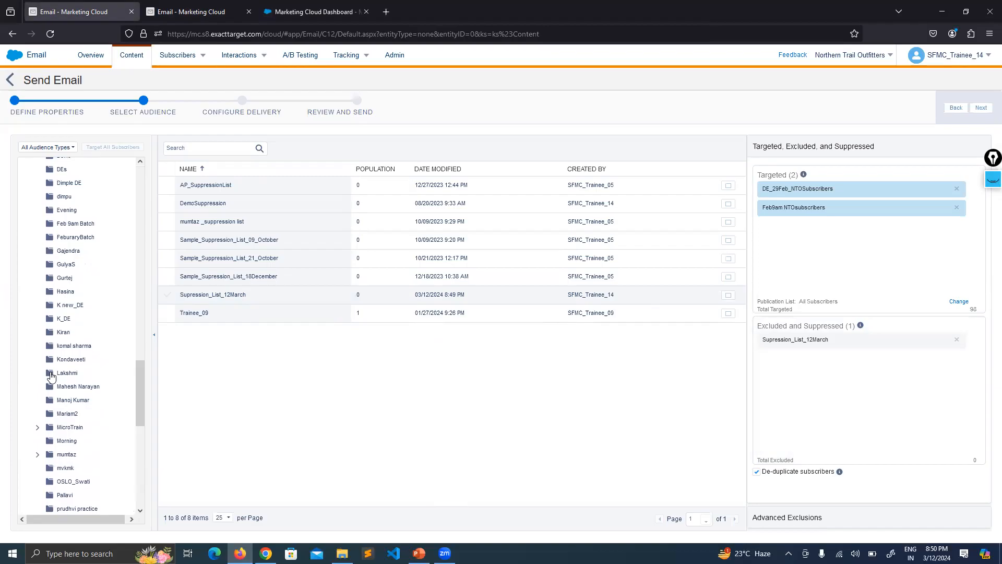
{"action": "scroll", "coordinate": [52, 377], "scroll_direction": "up", "scroll_amount": 10}
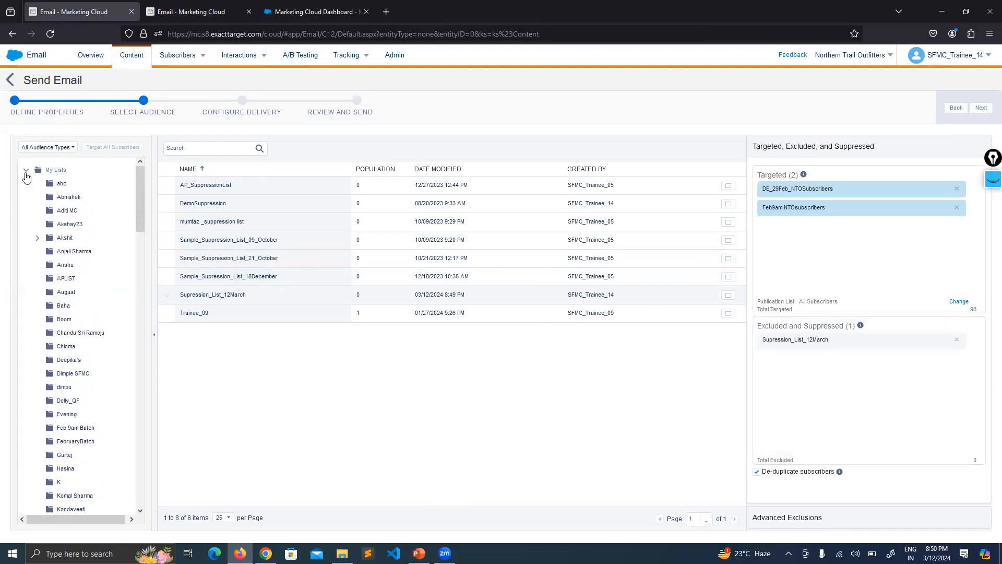
{"action": "left_click", "coordinate": [26, 170]}
{"action": "left_click", "coordinate": [25, 197]}
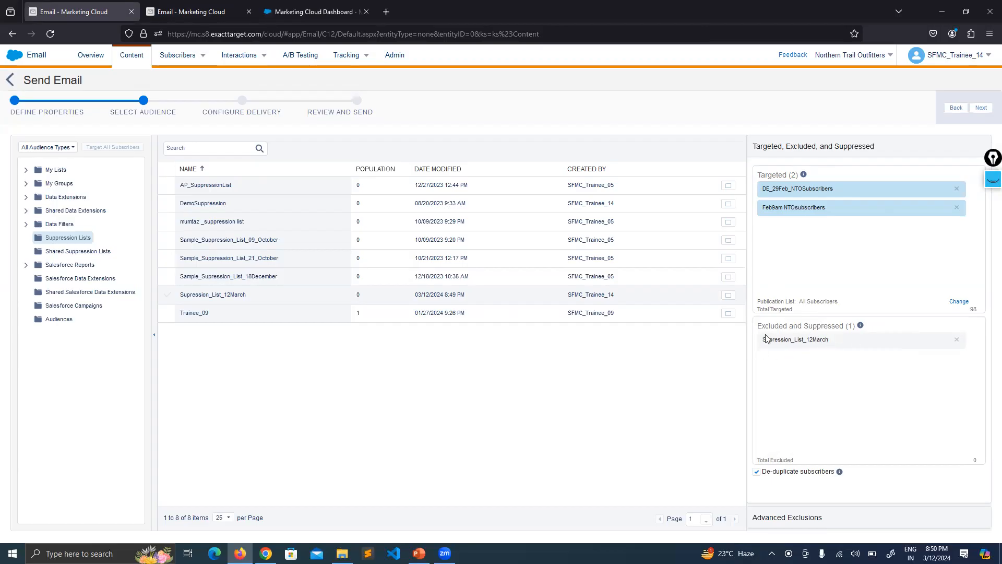
Examine the suppressed Supression_List_12March, check its subscribers page in the other browser tab, and return to the send's audience selection
{"action": "left_click_drag", "start_coordinate": [831, 340], "coordinate": [761, 338]}
{"action": "left_click", "coordinate": [787, 369]}
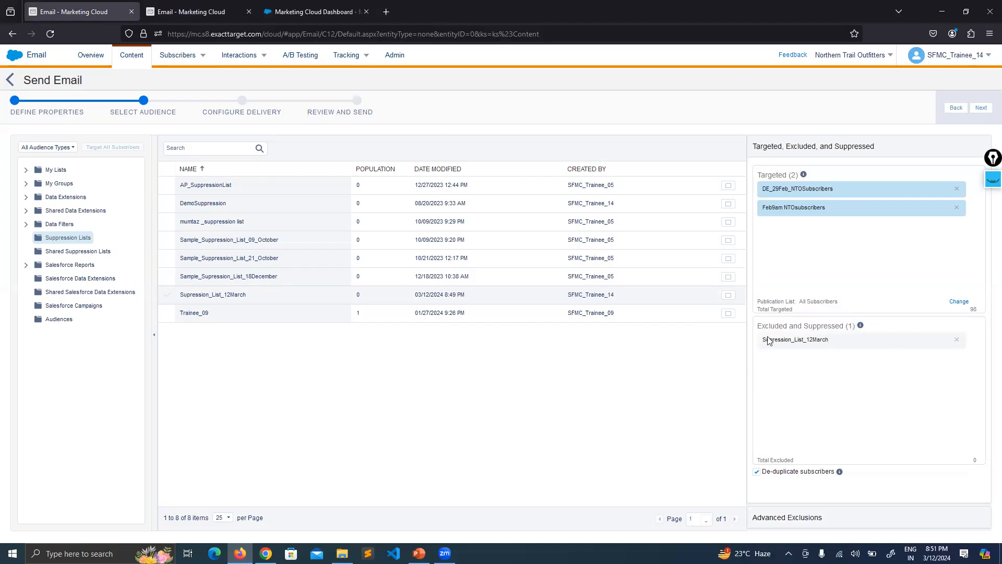
{"action": "left_click", "coordinate": [188, 12]}
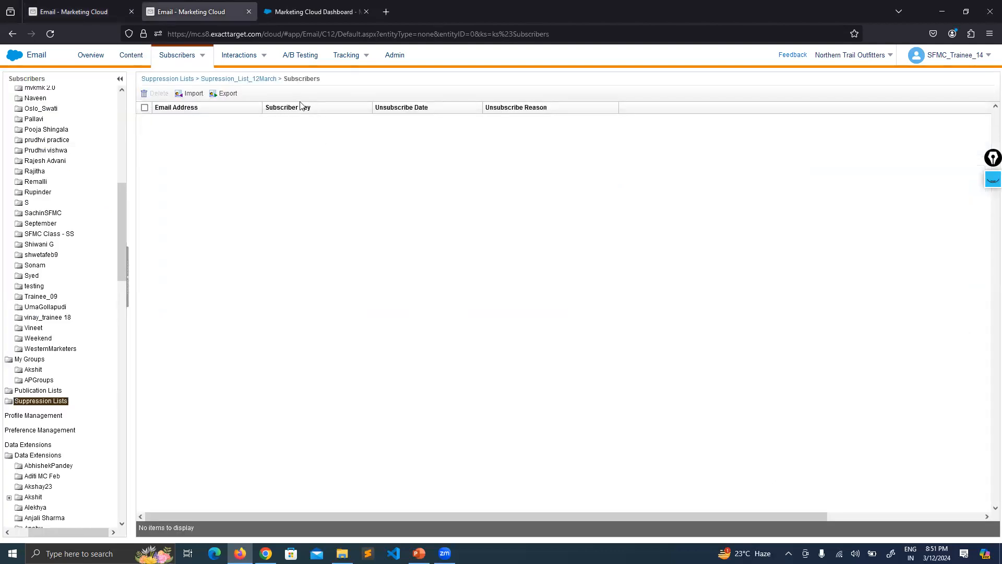
{"action": "left_click", "coordinate": [139, 11]}
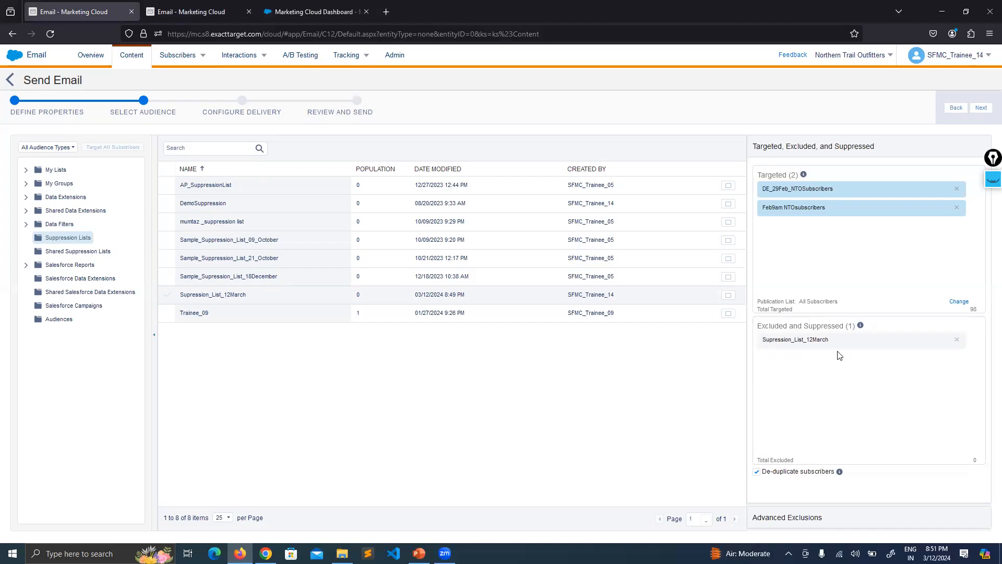
Compare the targeted DE_29Feb_NTOSubscribers and Feb9am NTOsubscribers with the suppressed list, rechecking the suppression list's subscribers page
{"action": "left_click_drag", "start_coordinate": [839, 342], "coordinate": [761, 341]}
{"action": "left_click", "coordinate": [819, 205]}
{"action": "left_click_drag", "start_coordinate": [819, 204], "coordinate": [766, 195]}
{"action": "left_click", "coordinate": [832, 187]}
{"action": "left_click_drag", "start_coordinate": [834, 187], "coordinate": [766, 190]}
{"action": "left_click", "coordinate": [832, 207]}
{"action": "left_click_drag", "start_coordinate": [832, 207], "coordinate": [775, 208]}
{"action": "left_click", "coordinate": [854, 223]}
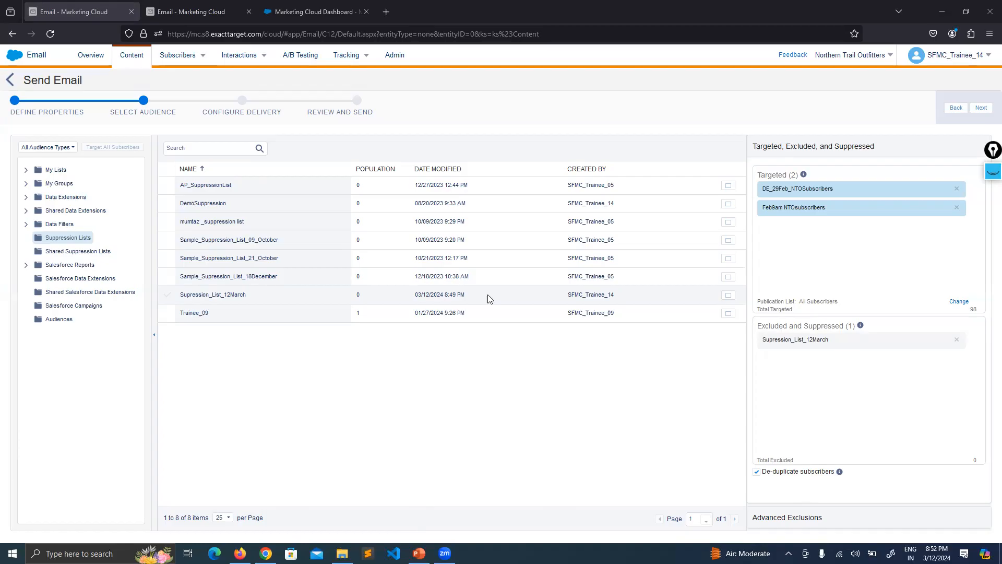
{"action": "left_click", "coordinate": [531, 188]}
{"action": "left_click_drag", "start_coordinate": [841, 327], "coordinate": [809, 327]}
{"action": "left_click", "coordinate": [800, 399]}
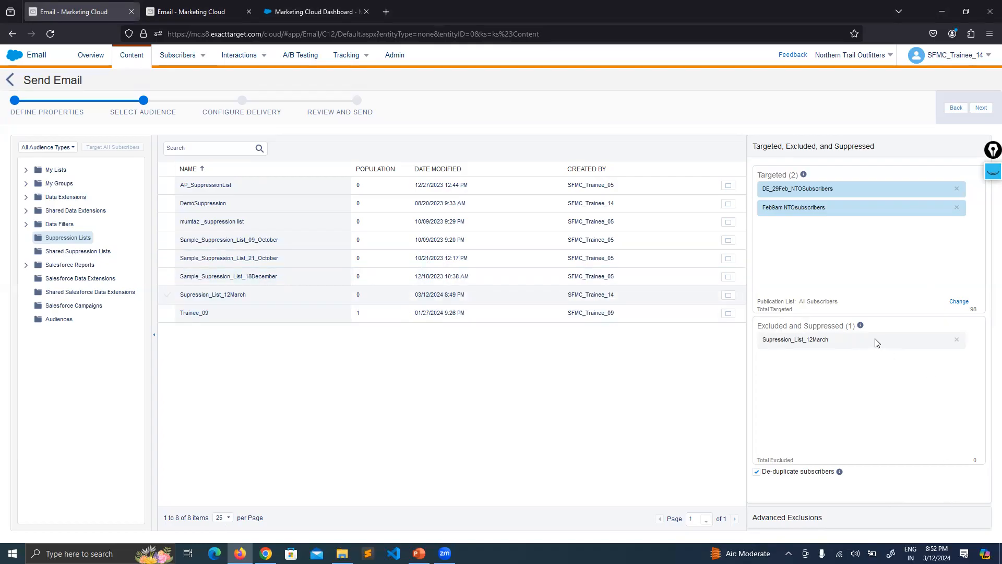
{"action": "left_click", "coordinate": [191, 6]}
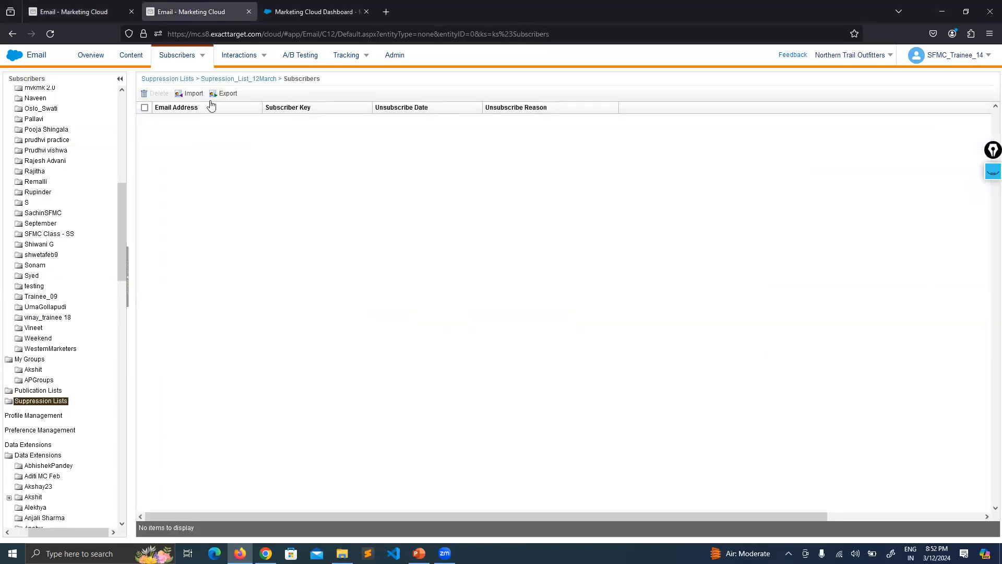
{"action": "left_click", "coordinate": [111, 6]}
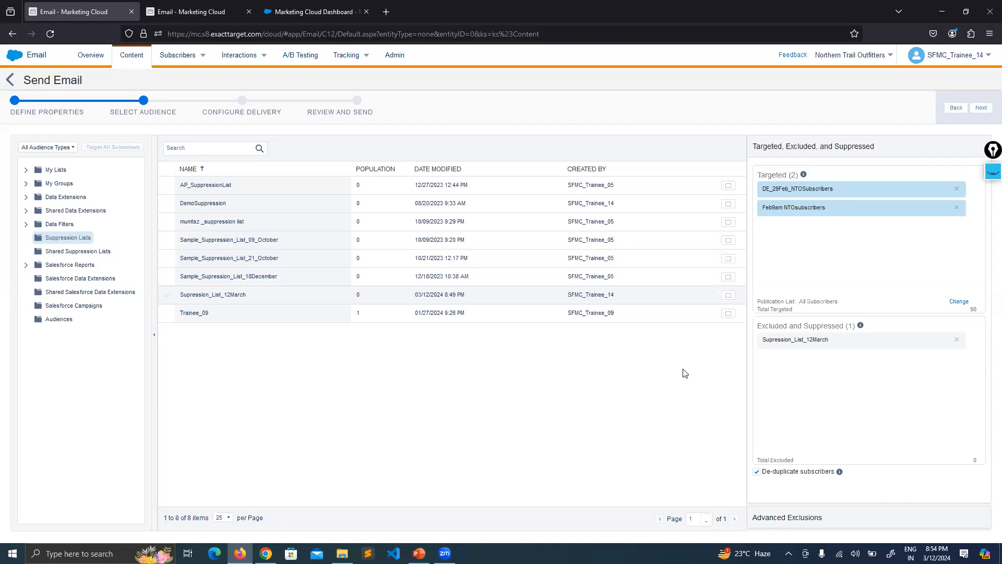
Advance to the delivery configuration and try to schedule the send for March 12, 2024 at 8:30 PM
{"action": "mouse_move", "coordinate": [840, 473]}
{"action": "left_click", "coordinate": [980, 107]}
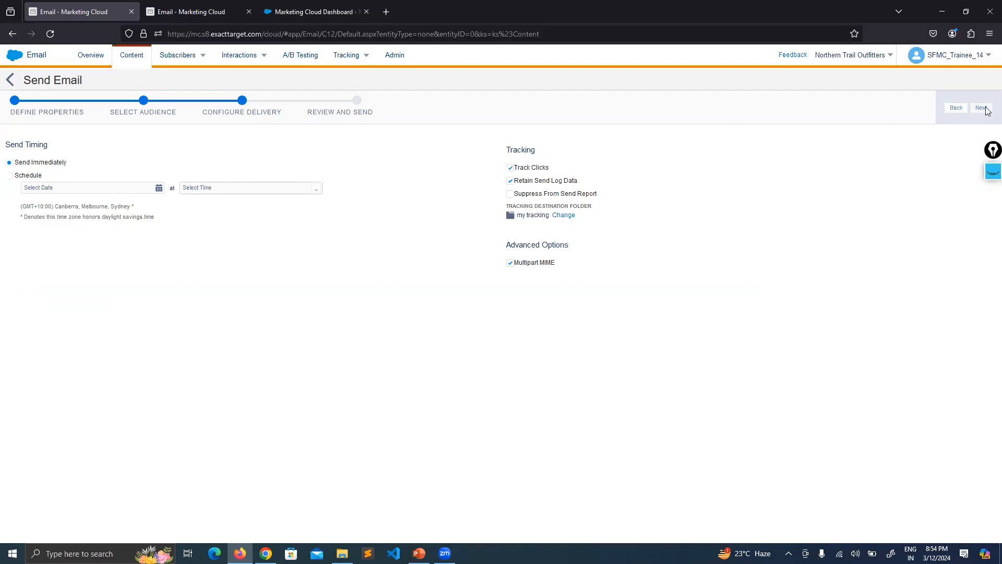
{"action": "left_click", "coordinate": [9, 179]}
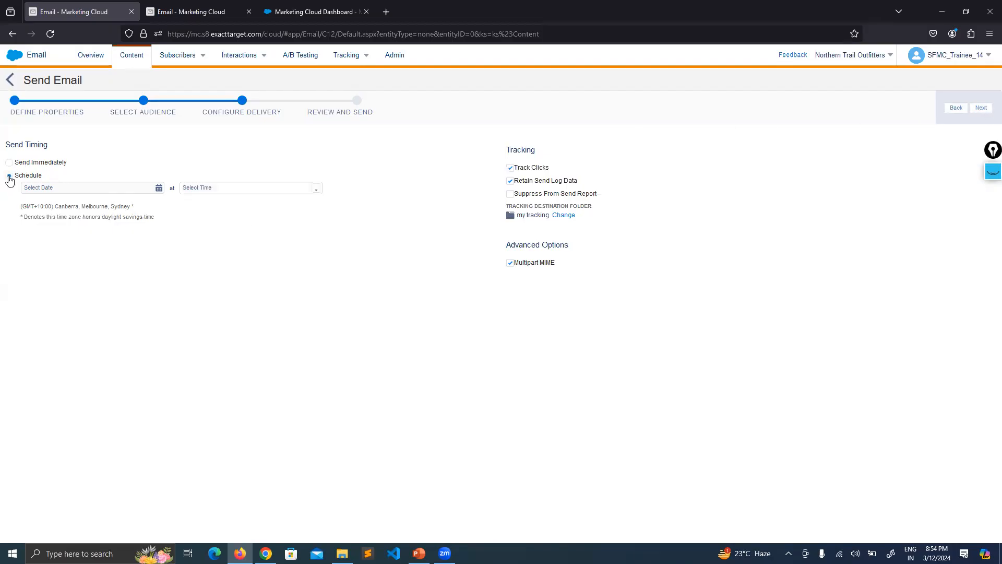
{"action": "left_click", "coordinate": [158, 189]}
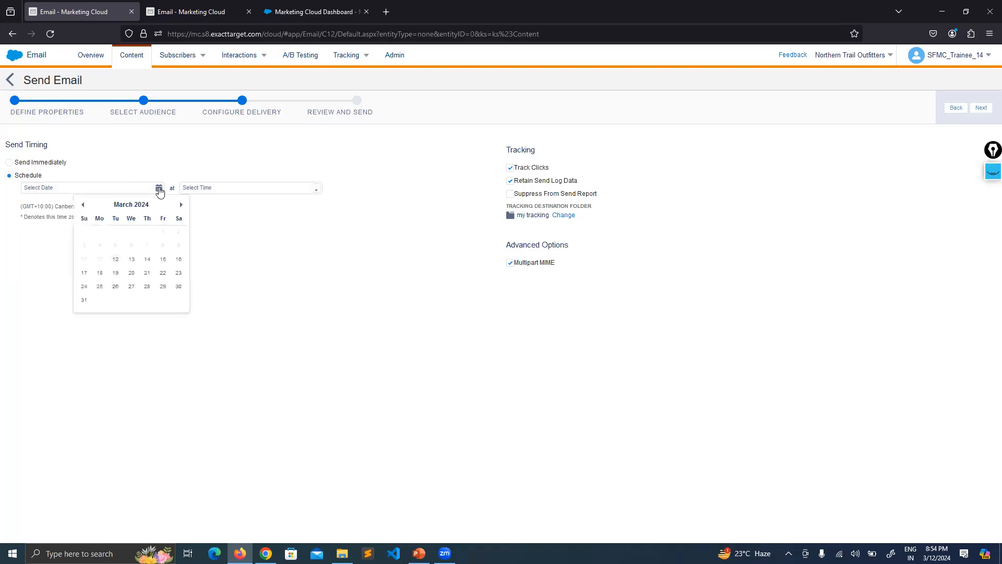
{"action": "left_click", "coordinate": [114, 262]}
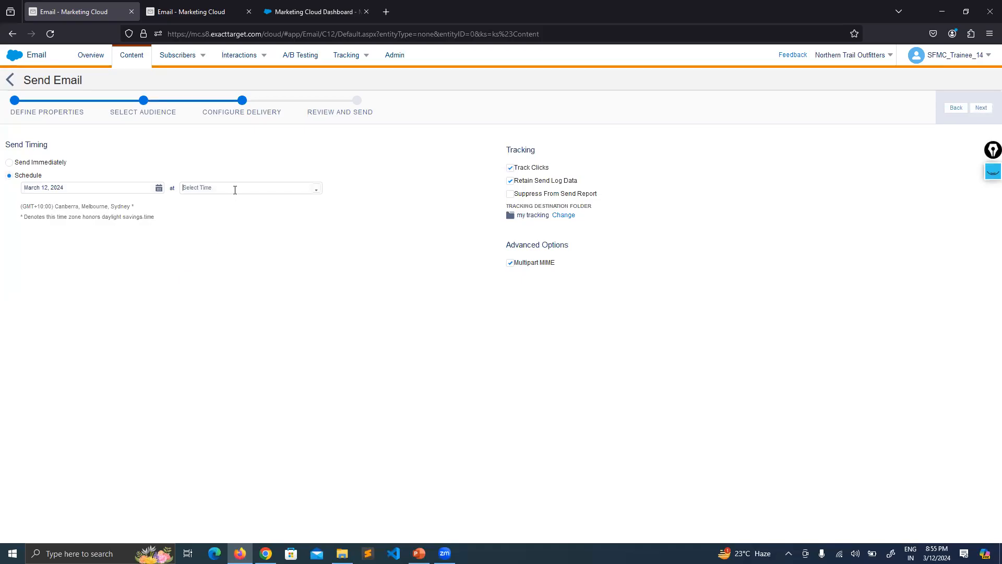
{"action": "left_click", "coordinate": [316, 188]}
{"action": "left_click_drag", "start_coordinate": [315, 208], "coordinate": [317, 253]}
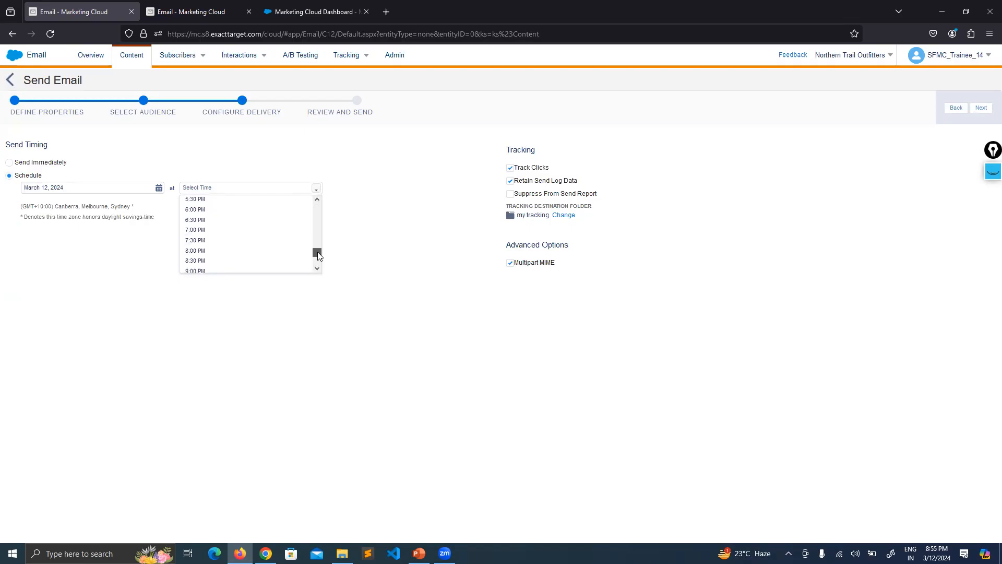
{"action": "left_click", "coordinate": [208, 262]}
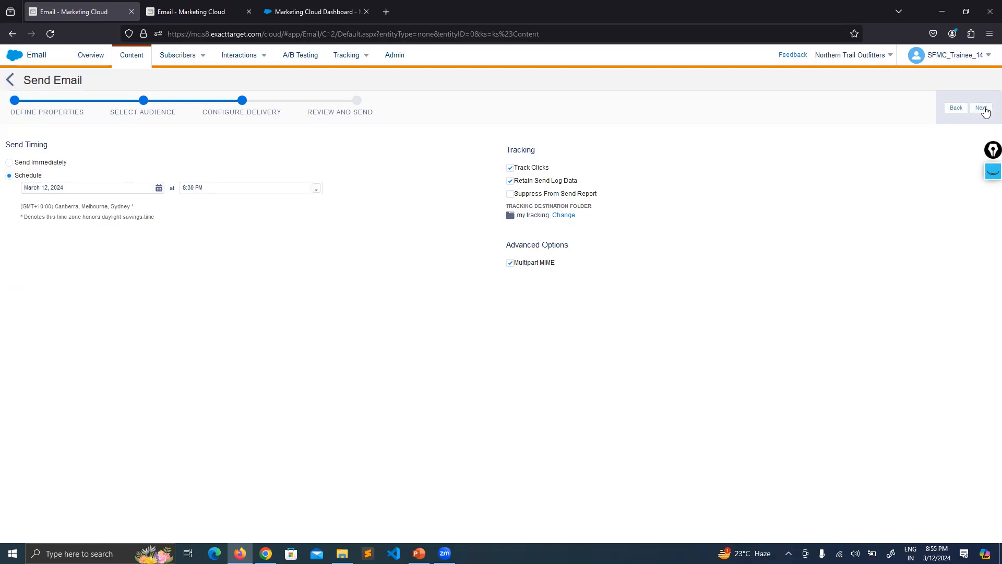
{"action": "left_click", "coordinate": [981, 108]}
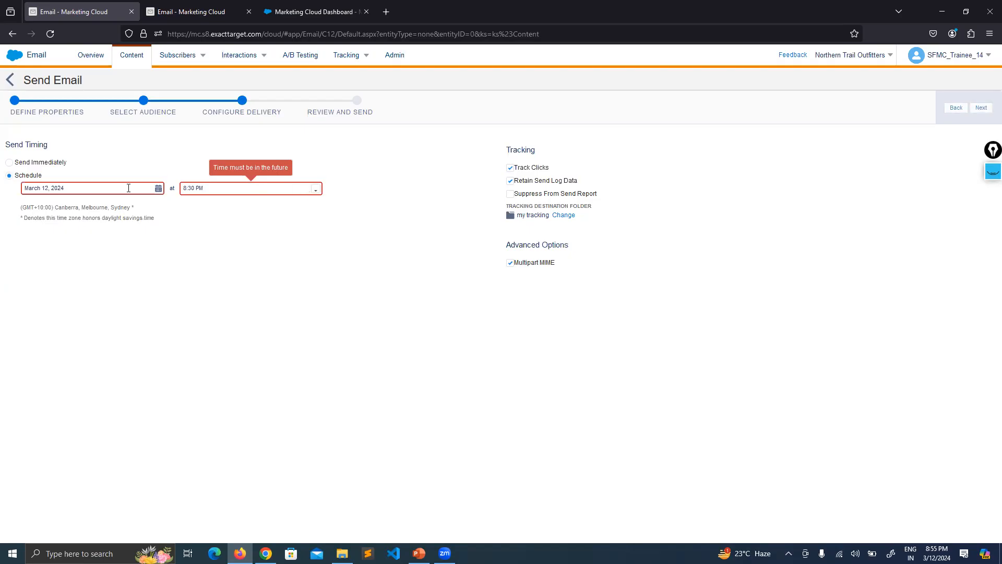
Revisit the audience selection, return to the delivery configuration, and set the scheduled send time to 10:30 PM
{"action": "left_click", "coordinate": [158, 189]}
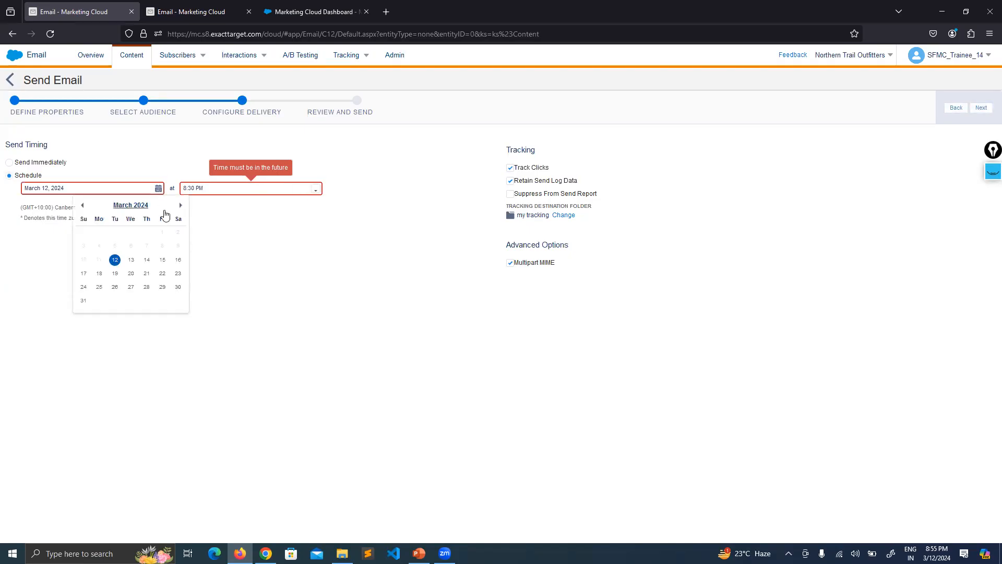
{"action": "left_click", "coordinate": [159, 103]}
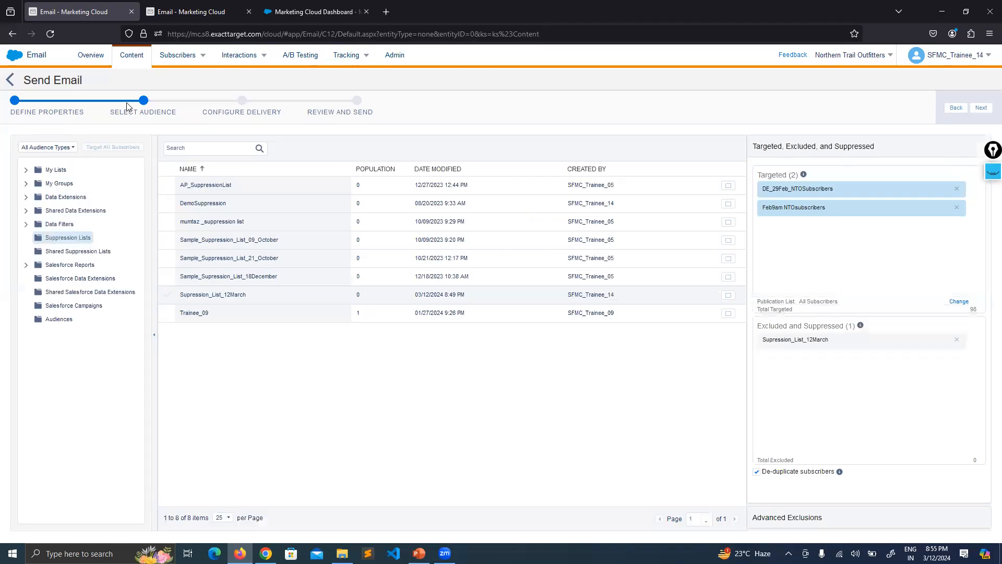
{"action": "left_click", "coordinate": [234, 113]}
{"action": "left_click", "coordinate": [316, 190]}
{"action": "left_click", "coordinate": [240, 241]}
{"action": "left_click", "coordinate": [315, 190]}
{"action": "left_click", "coordinate": [231, 246]}
{"action": "left_click", "coordinate": [315, 190]}
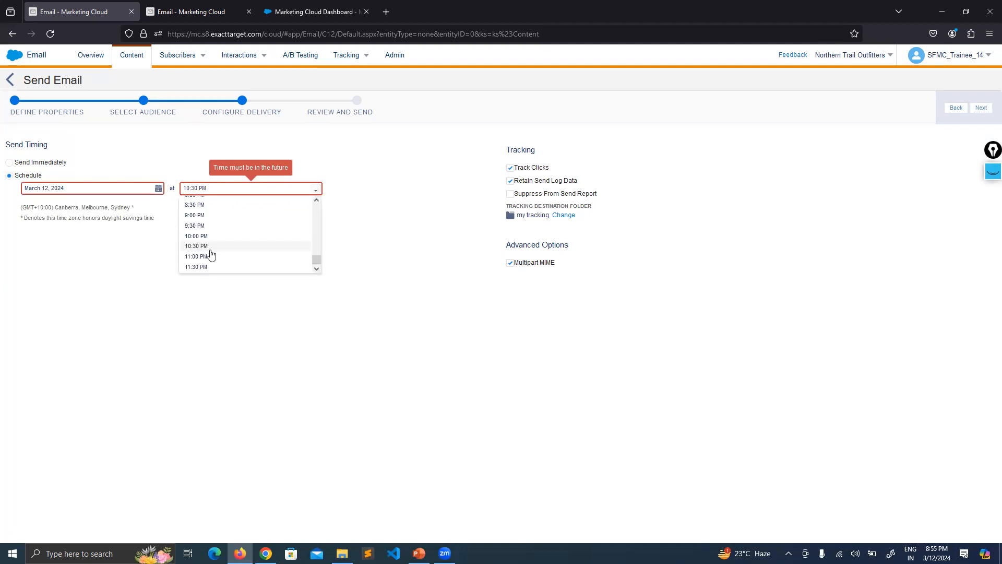
Schedule the send for March 13, 2024 at 10:00 PM and proceed to the send review
{"action": "left_click", "coordinate": [158, 188]}
{"action": "left_click", "coordinate": [131, 260]}
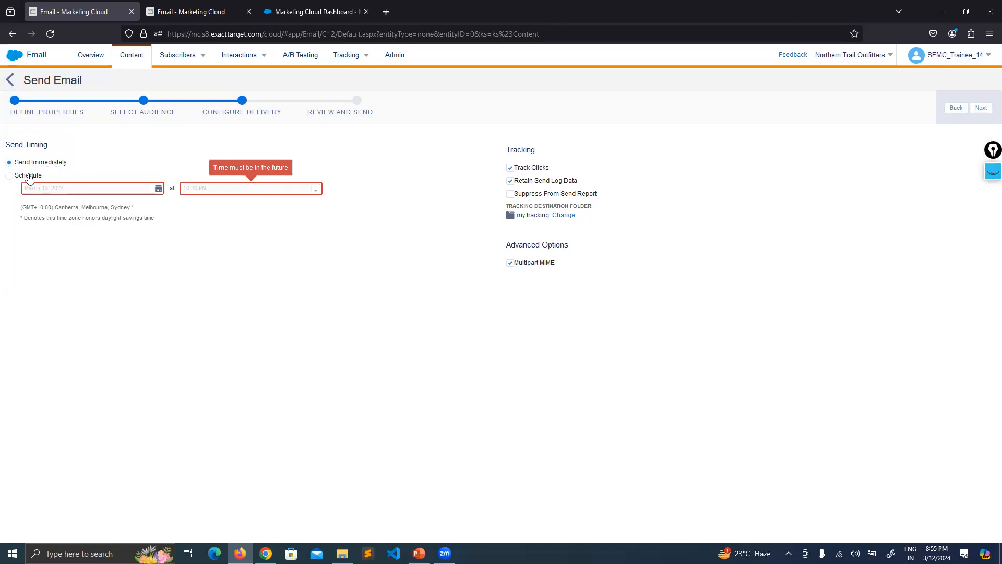
{"action": "left_click", "coordinate": [316, 190]}
{"action": "left_click", "coordinate": [196, 236]}
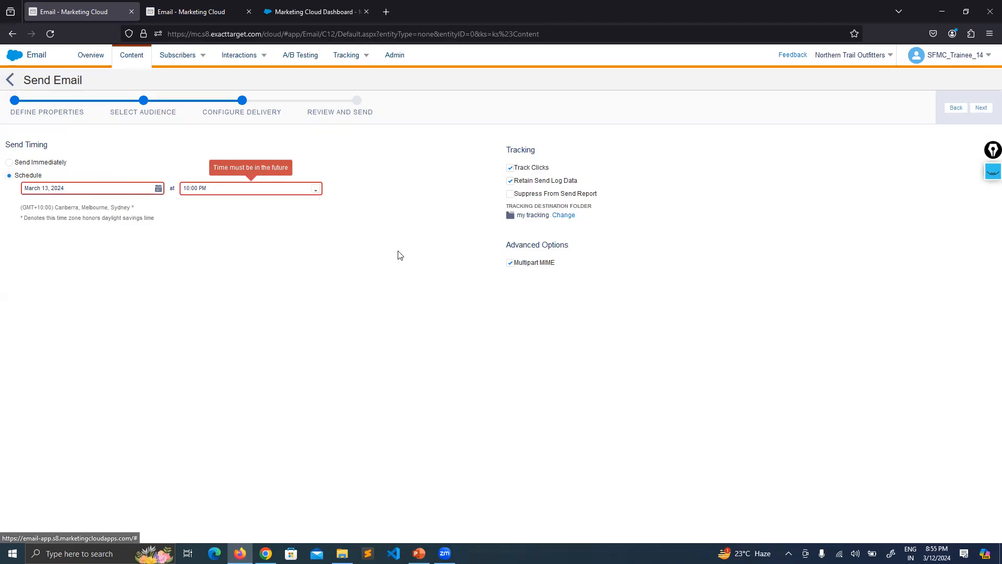
{"action": "left_click", "coordinate": [981, 108]}
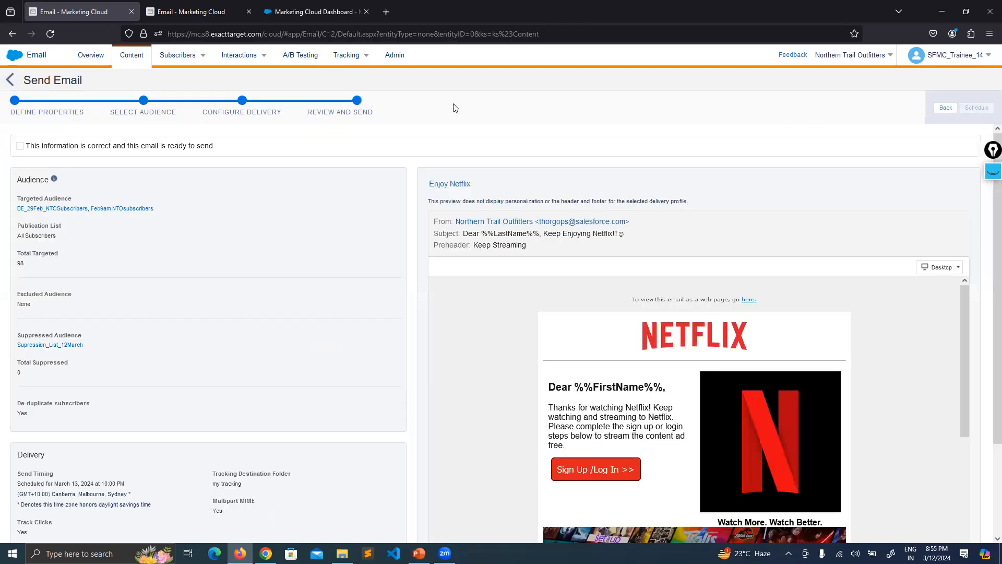
Return to the delivery configuration and reschedule the send for March 12, 2024 at 9:30 PM
{"action": "left_click", "coordinate": [240, 103]}
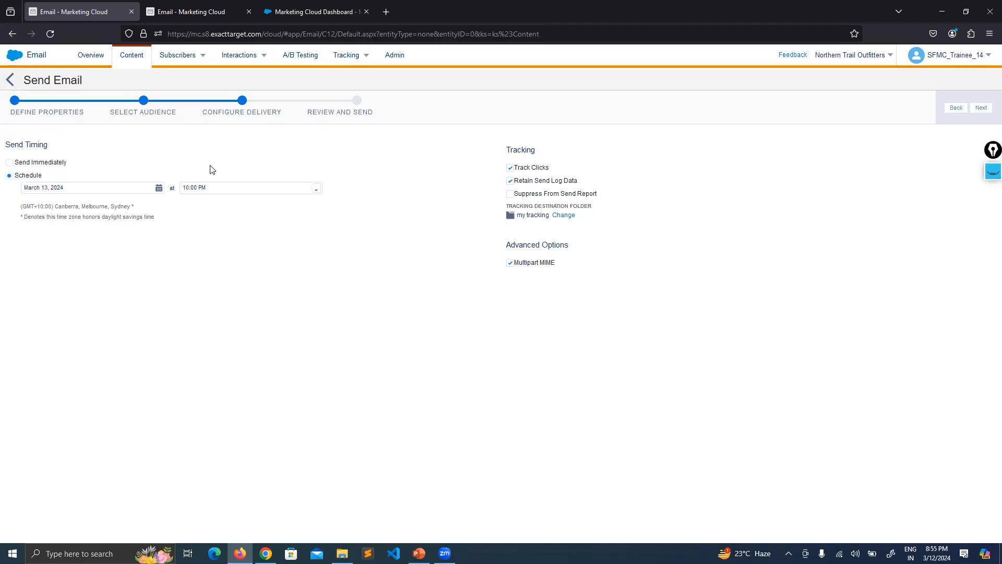
{"action": "left_click", "coordinate": [317, 194]}
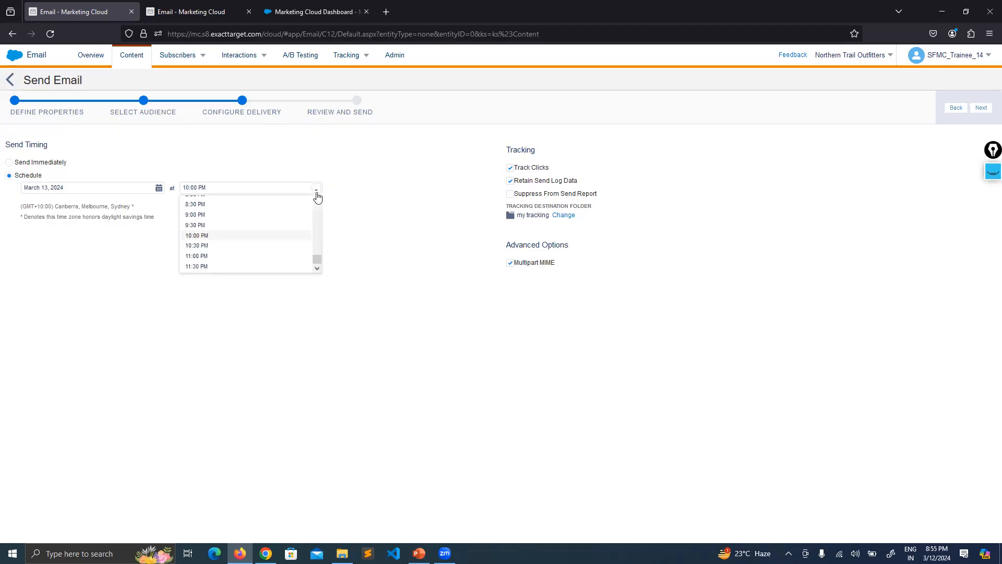
{"action": "left_click", "coordinate": [159, 189]}
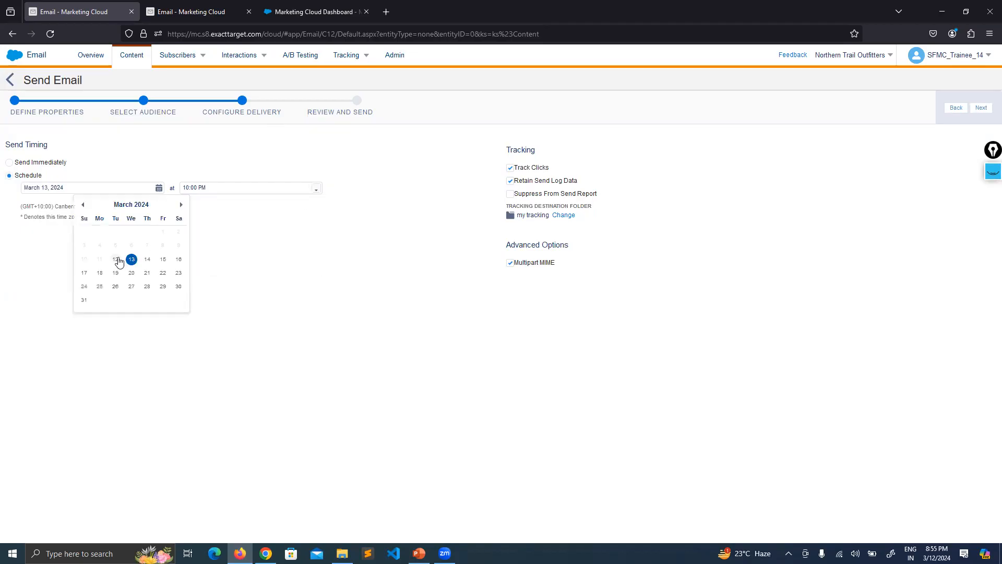
{"action": "left_click", "coordinate": [118, 258]}
{"action": "left_click", "coordinate": [319, 190]}
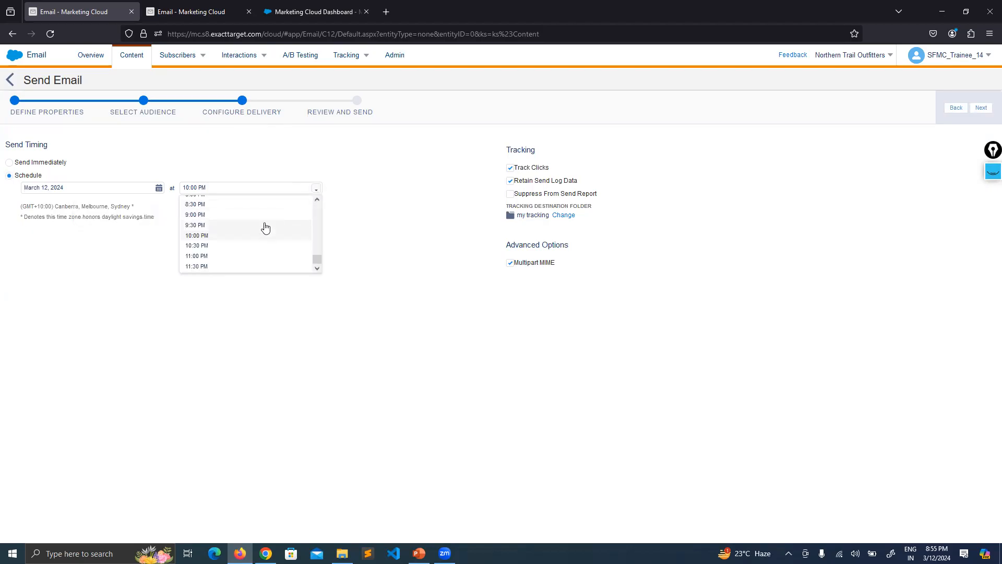
{"action": "scroll", "coordinate": [264, 226], "scroll_direction": "up", "scroll_amount": 3}
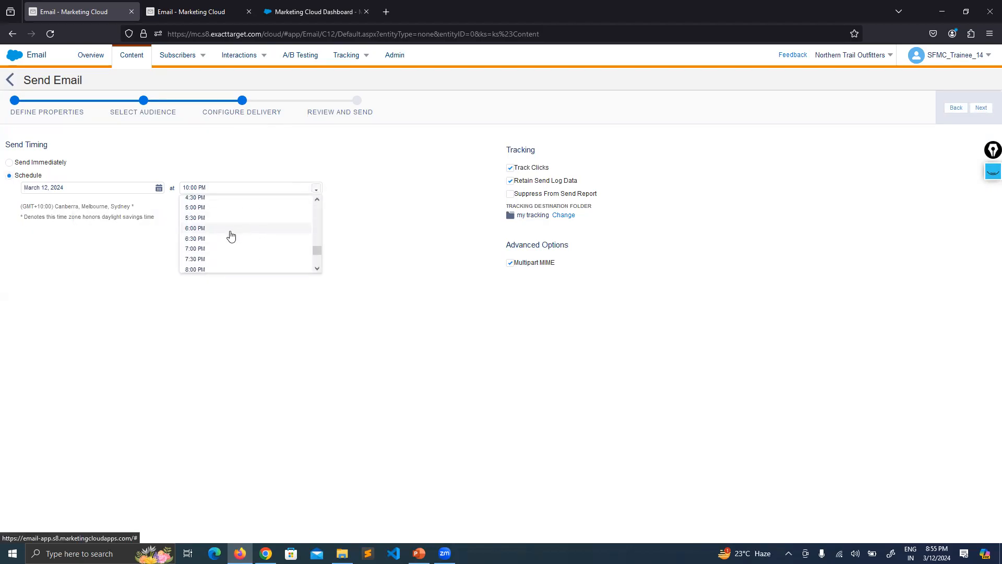
{"action": "scroll", "coordinate": [214, 245], "scroll_direction": "down", "scroll_amount": 2}
{"action": "left_click", "coordinate": [214, 243]}
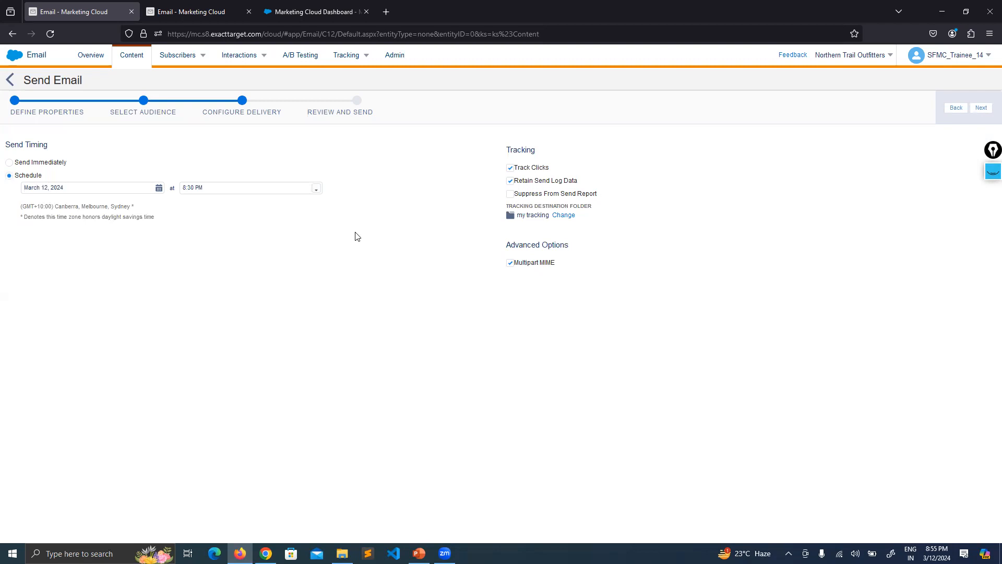
{"action": "left_click", "coordinate": [316, 189]}
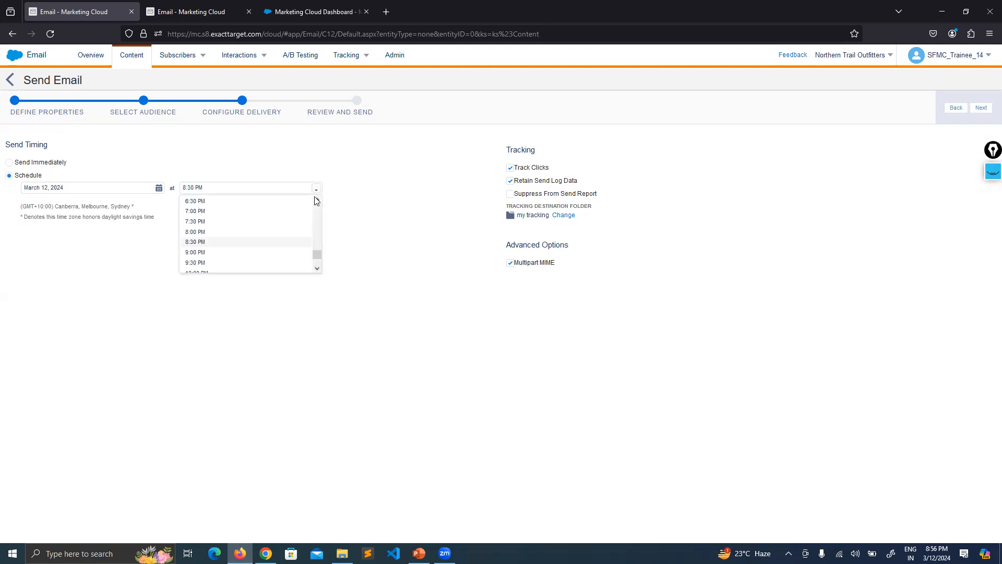
{"action": "left_click", "coordinate": [231, 267]}
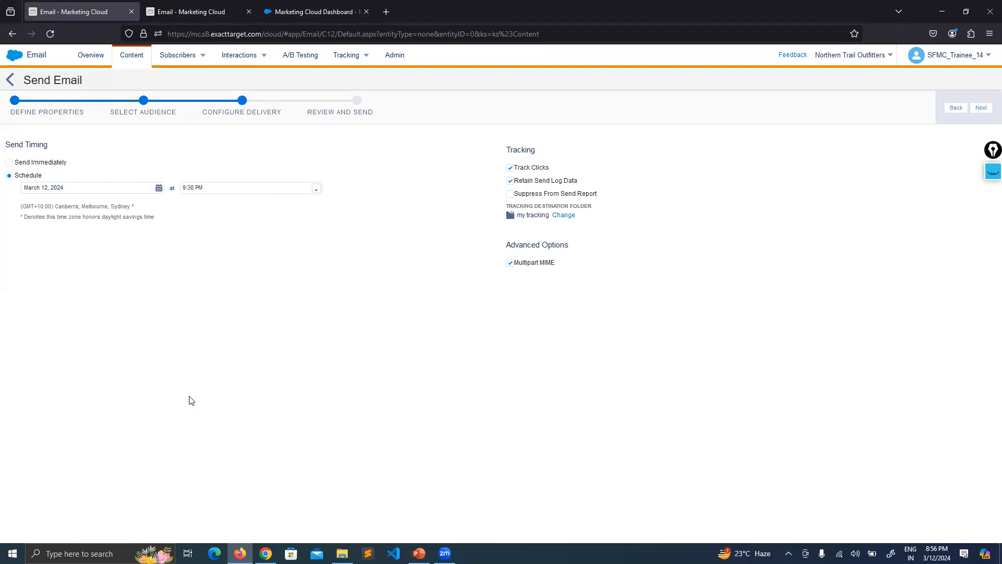
Examine the send's time zone note and search Google in a new browser tab for "sydney time"
{"action": "left_click_drag", "start_coordinate": [58, 207], "coordinate": [125, 208]}
{"action": "left_click", "coordinate": [143, 217]}
{"action": "left_click", "coordinate": [386, 12]}
{"action": "type", "text": "google.com"}
{"action": "key", "text": "Return"}
{"action": "type", "text": "s"}
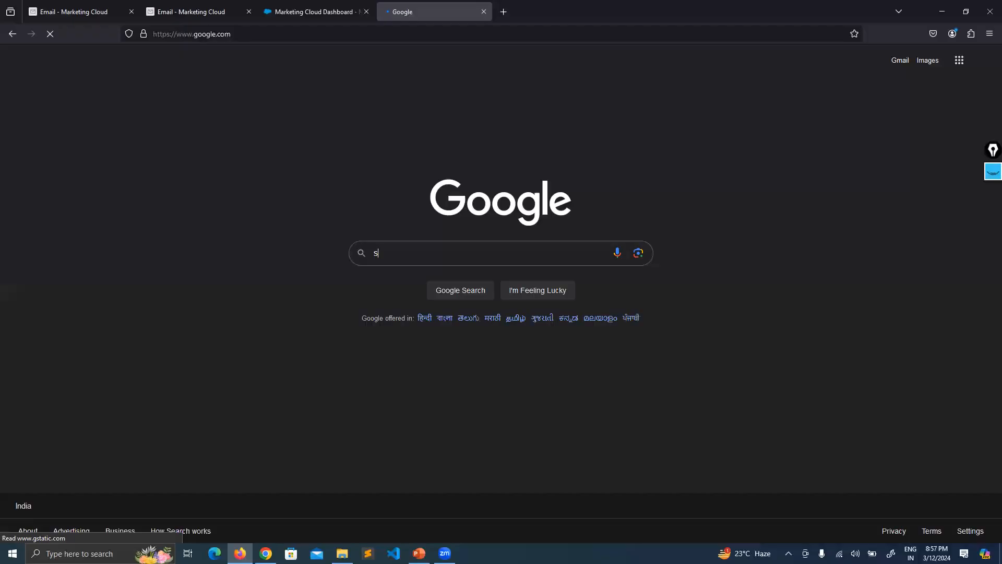
{"action": "type", "text": "ydney time"}
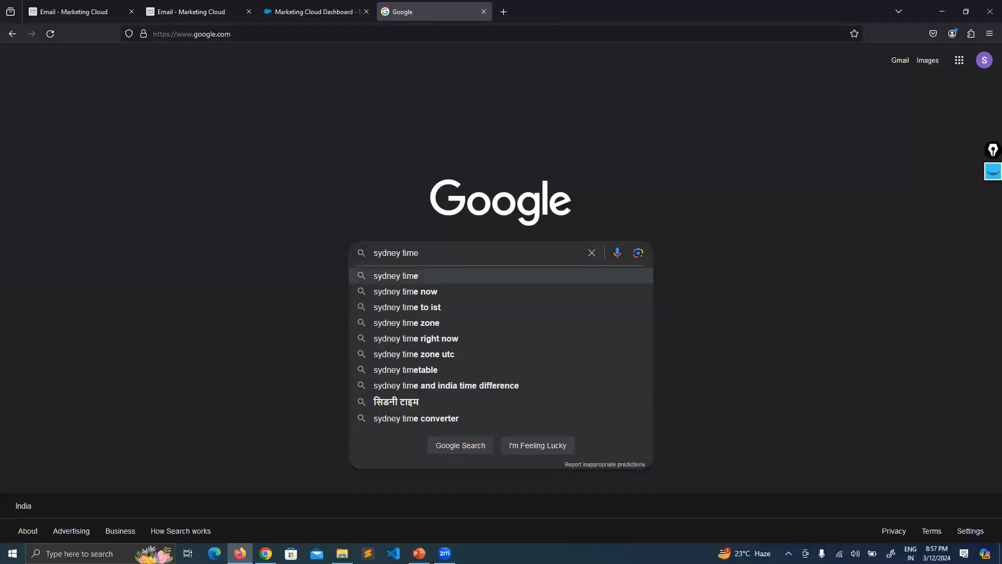
{"action": "key", "text": "Return"}
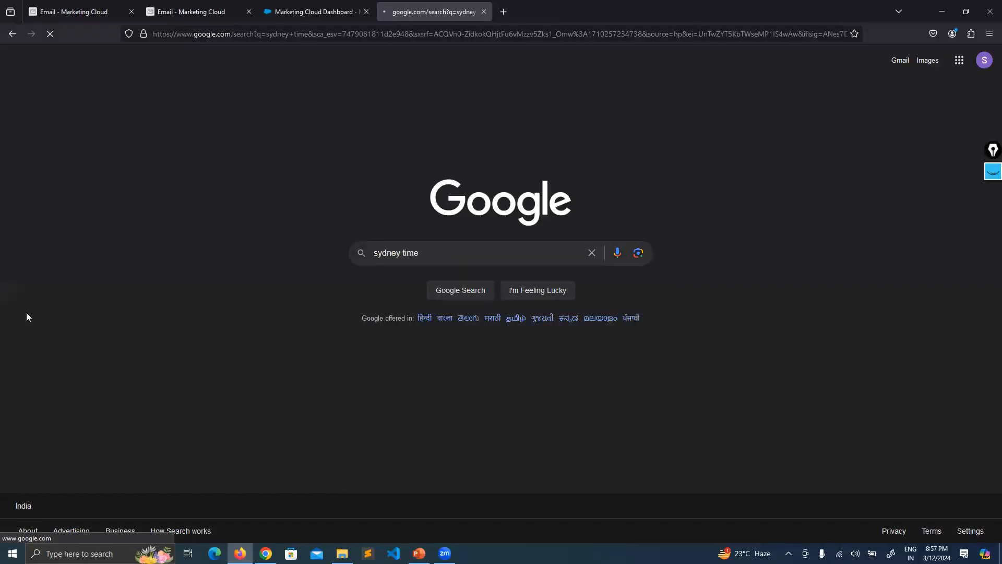
Examine the current time, date and GMT offset for Sydney in the search result and return to the send's delivery configuration
{"action": "left_click_drag", "start_coordinate": [156, 177], "coordinate": [120, 178]}
{"action": "left_click", "coordinate": [266, 184]}
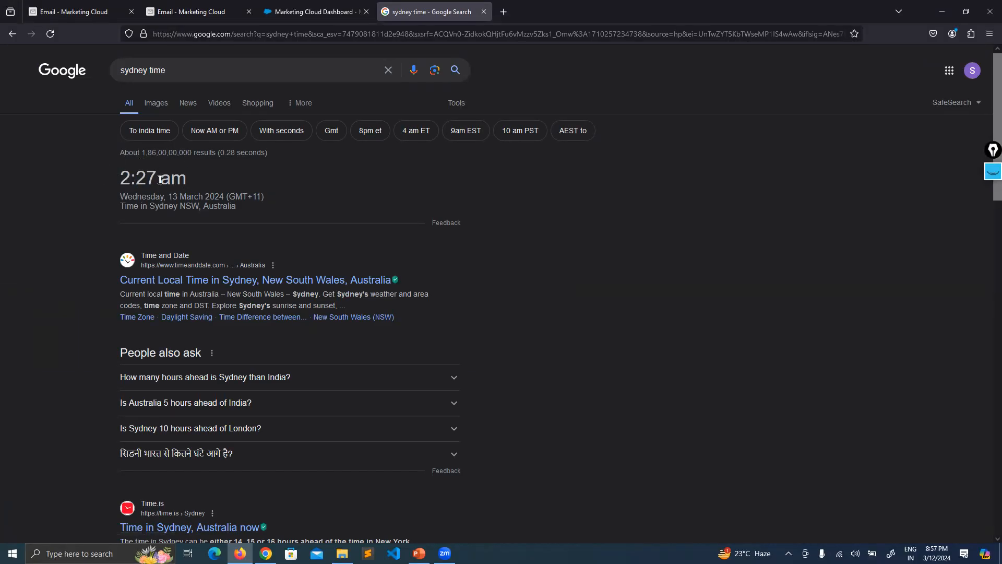
{"action": "left_click", "coordinate": [188, 195]}
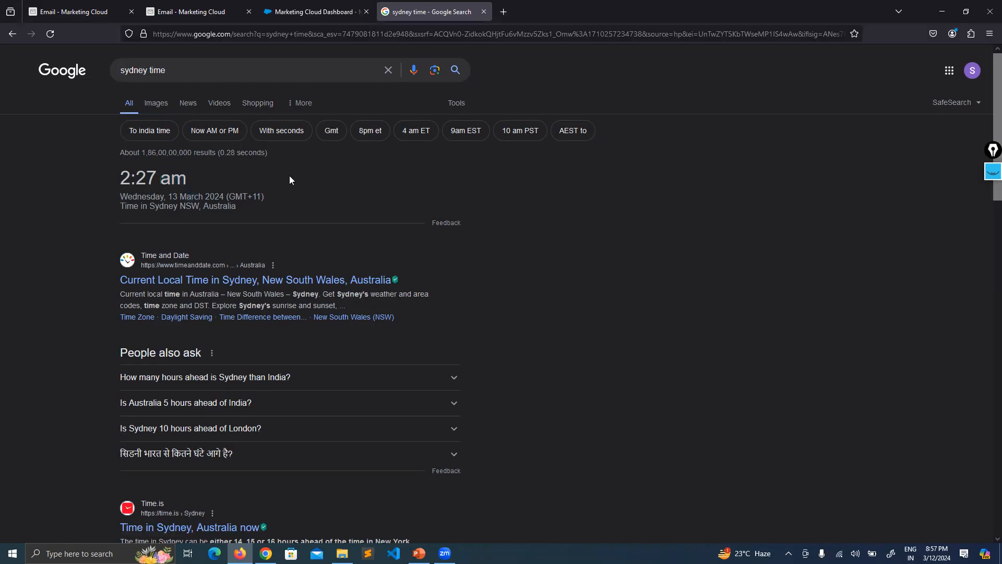
{"action": "left_click", "coordinate": [201, 10]}
{"action": "left_click", "coordinate": [299, 6]}
{"action": "left_click", "coordinate": [82, 5]}
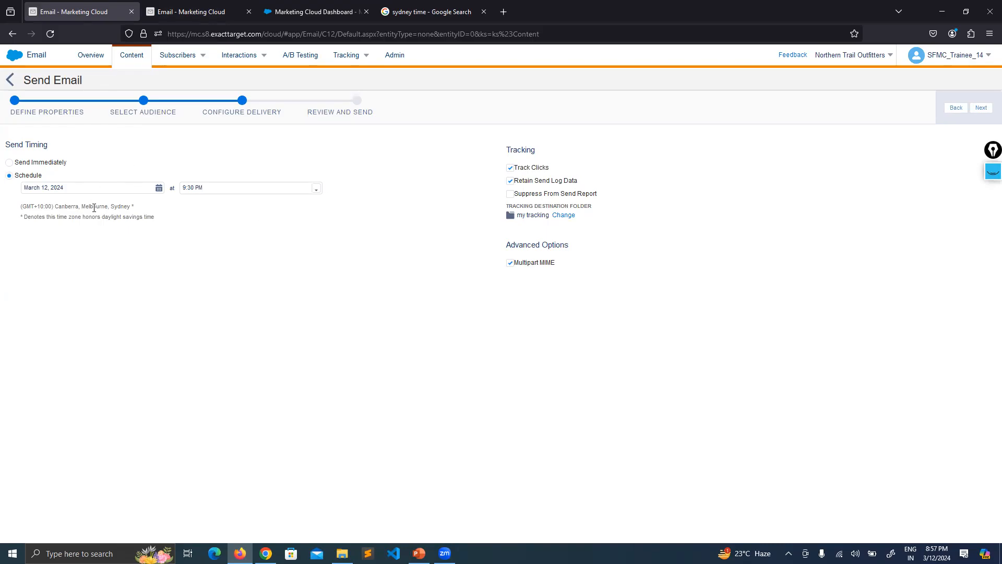
Set the scheduled send to March 13, 2024 at 9:00 PM and switch the send timing to Send Immediately
{"action": "left_click", "coordinate": [316, 190]}
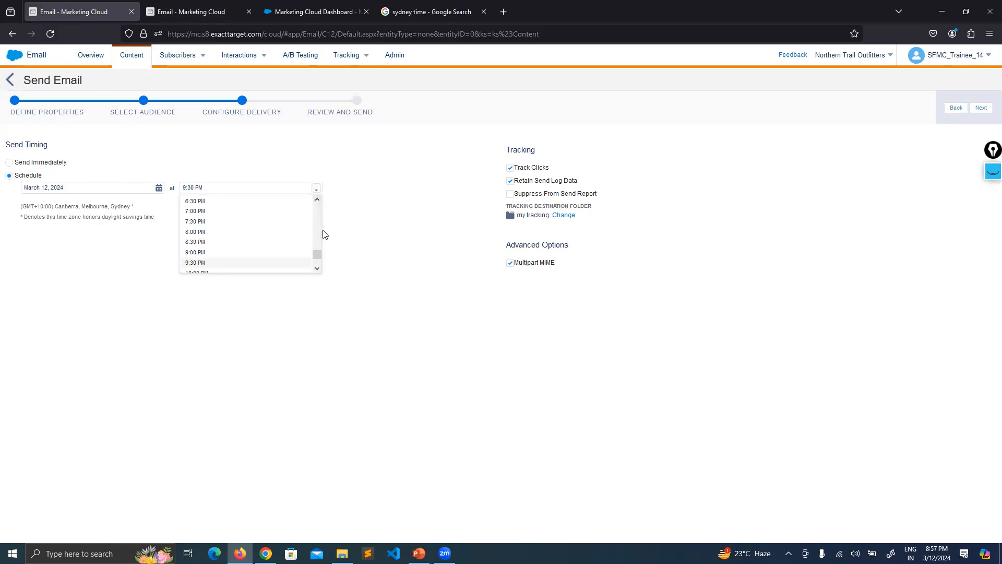
{"action": "left_click", "coordinate": [159, 188]}
{"action": "left_click", "coordinate": [131, 259]}
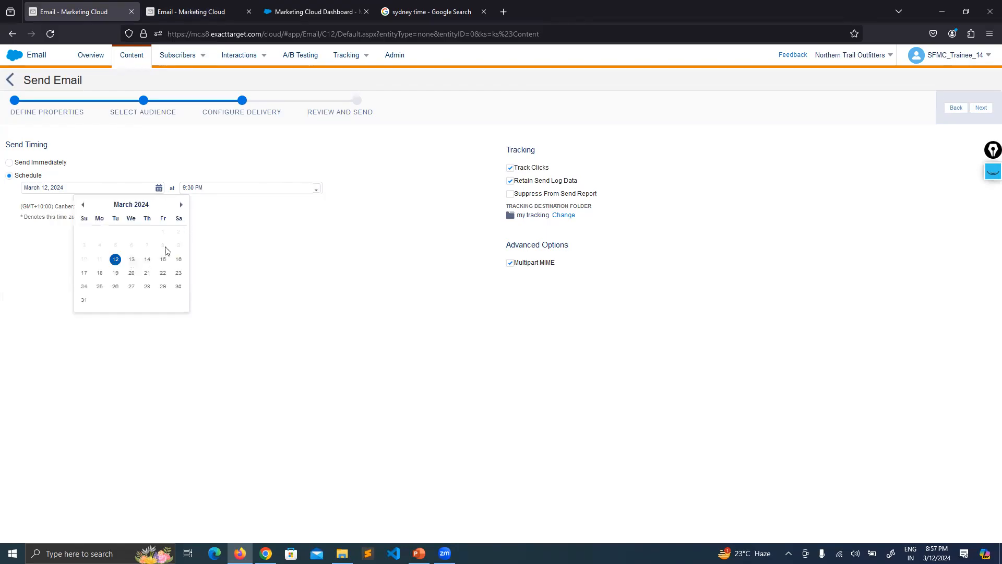
{"action": "left_click", "coordinate": [316, 189]}
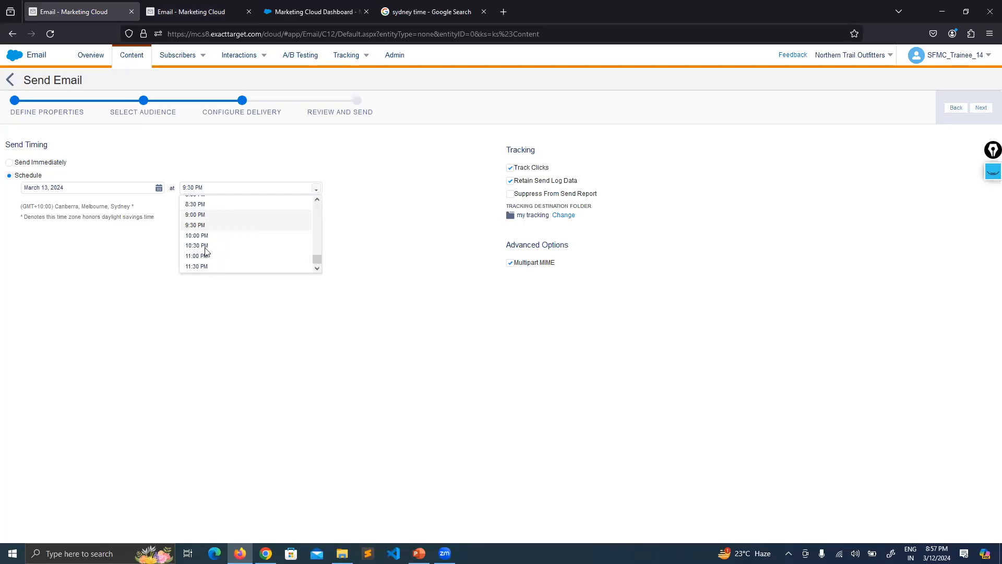
{"action": "left_click", "coordinate": [209, 215]}
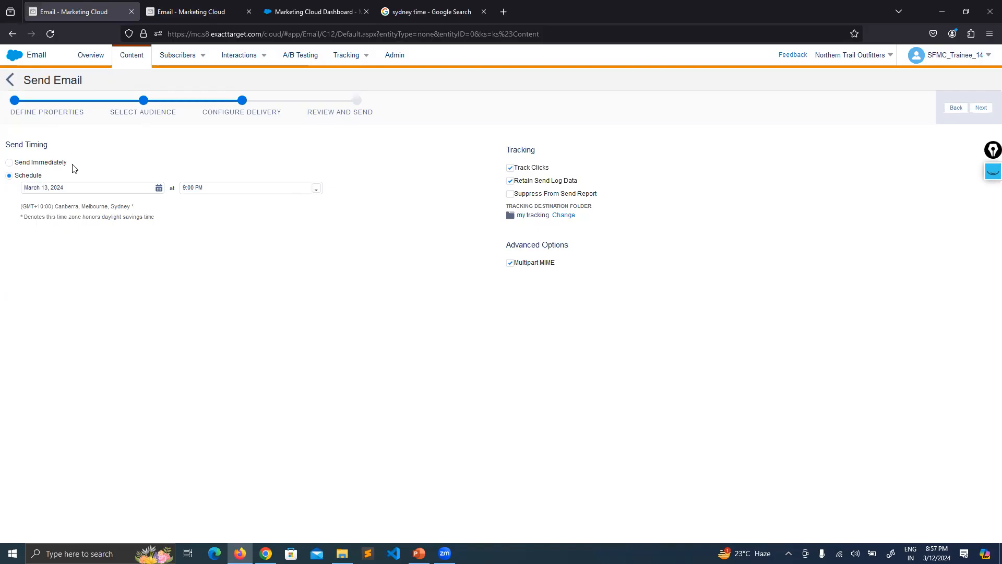
{"action": "left_click", "coordinate": [43, 163]}
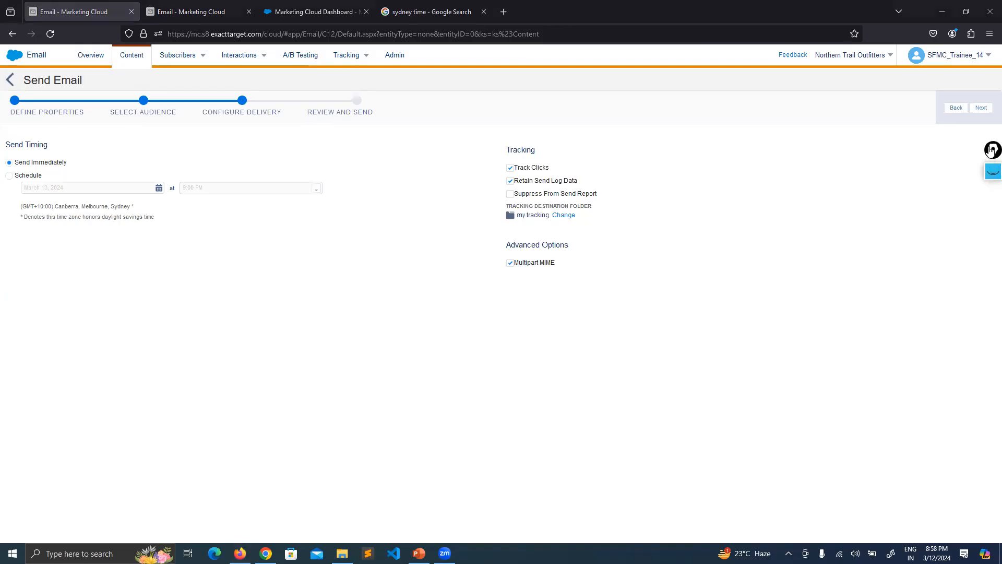
Activate the screen annotation pen, clear the test marks and choose the smallest pen size
{"action": "left_click", "coordinate": [993, 173]}
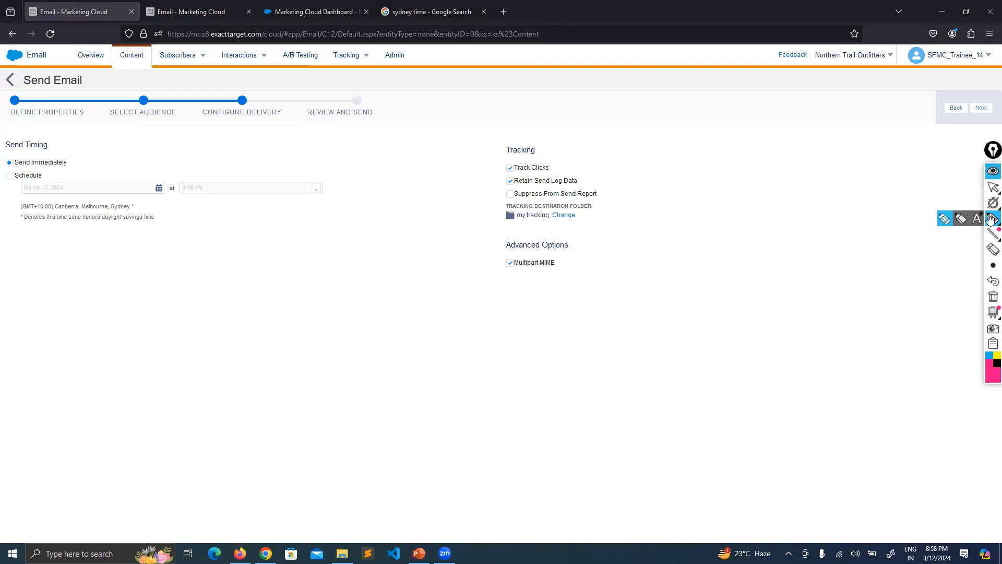
{"action": "left_click", "coordinate": [23, 254]}
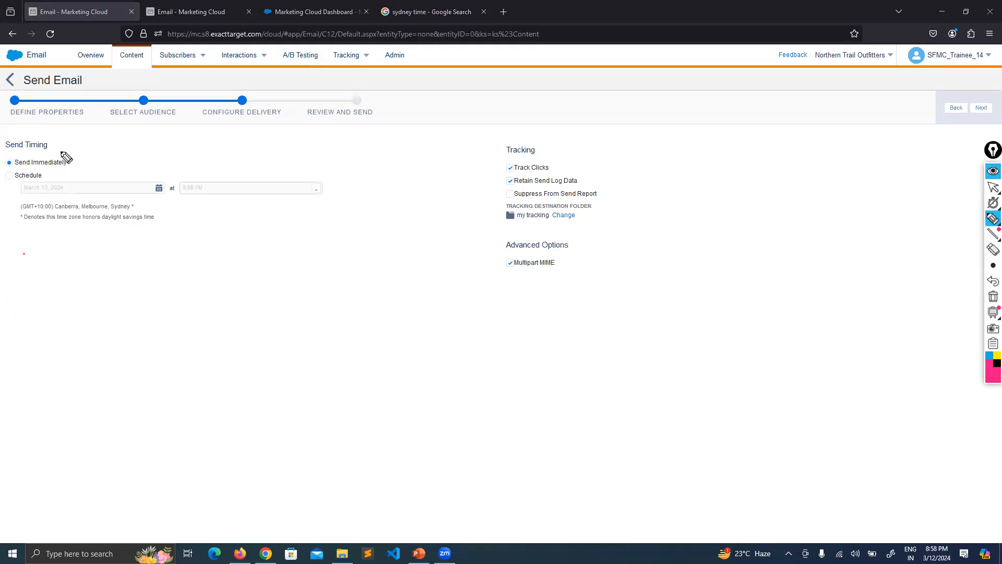
{"action": "mouse_move", "coordinate": [23, 255]}
{"action": "left_mouse_down"}
{"action": "mouse_move", "coordinate": [10, 275]}
{"action": "mouse_move", "coordinate": [28, 272]}
{"action": "left_mouse_up"}
{"action": "left_click", "coordinate": [992, 296]}
{"action": "left_click", "coordinate": [990, 265]}
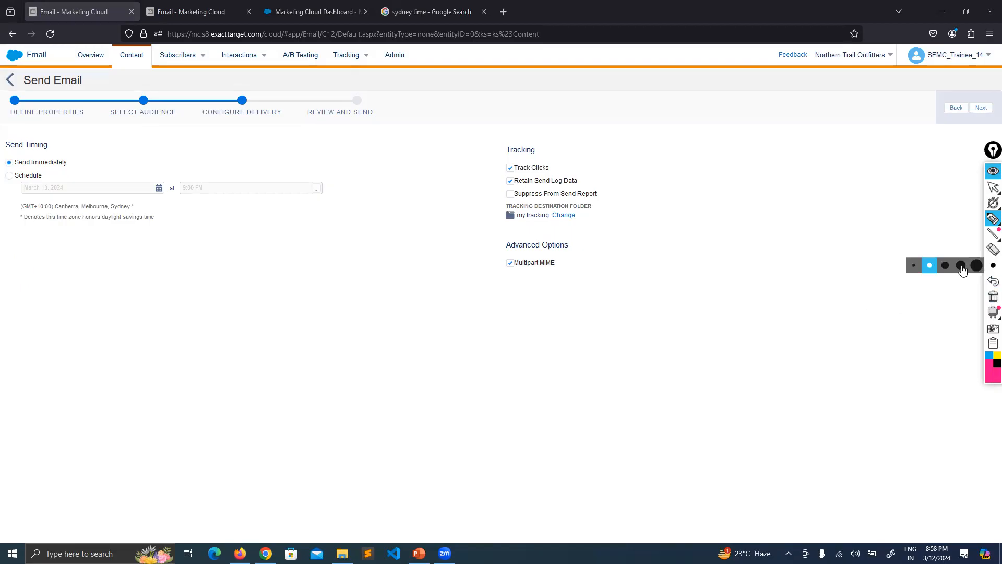
{"action": "left_click", "coordinate": [913, 266]}
Handwrite a "Send Throttling" sketch below the send timing, with Delivery Window from/to boxes and an Hourly Threshold box
{"action": "mouse_move", "coordinate": [19, 262]}
{"action": "left_mouse_down"}
{"action": "mouse_move", "coordinate": [4, 282]}
{"action": "mouse_move", "coordinate": [43, 285]}
{"action": "mouse_move", "coordinate": [58, 264]}
{"action": "mouse_move", "coordinate": [66, 286]}
{"action": "mouse_move", "coordinate": [107, 265]}
{"action": "mouse_move", "coordinate": [100, 284]}
{"action": "mouse_move", "coordinate": [125, 268]}
{"action": "mouse_move", "coordinate": [150, 284]}
{"action": "mouse_move", "coordinate": [167, 272]}
{"action": "mouse_move", "coordinate": [183, 287]}
{"action": "mouse_move", "coordinate": [188, 277]}
{"action": "mouse_move", "coordinate": [211, 286]}
{"action": "left_mouse_up"}
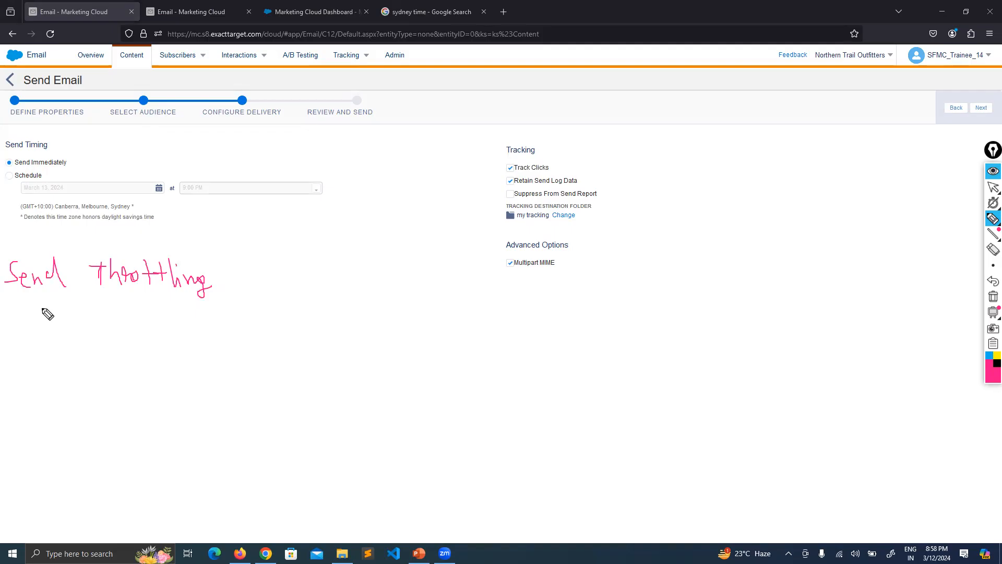
{"action": "mouse_move", "coordinate": [15, 340]}
{"action": "left_mouse_down"}
{"action": "mouse_move", "coordinate": [15, 321]}
{"action": "mouse_move", "coordinate": [26, 320]}
{"action": "mouse_move", "coordinate": [25, 334]}
{"action": "mouse_move", "coordinate": [17, 332]}
{"action": "mouse_move", "coordinate": [105, 327]}
{"action": "mouse_move", "coordinate": [105, 342]}
{"action": "mouse_move", "coordinate": [130, 324]}
{"action": "mouse_move", "coordinate": [138, 331]}
{"action": "mouse_move", "coordinate": [152, 313]}
{"action": "mouse_move", "coordinate": [158, 333]}
{"action": "mouse_move", "coordinate": [176, 334]}
{"action": "mouse_move", "coordinate": [179, 320]}
{"action": "mouse_move", "coordinate": [210, 323]}
{"action": "left_mouse_up"}
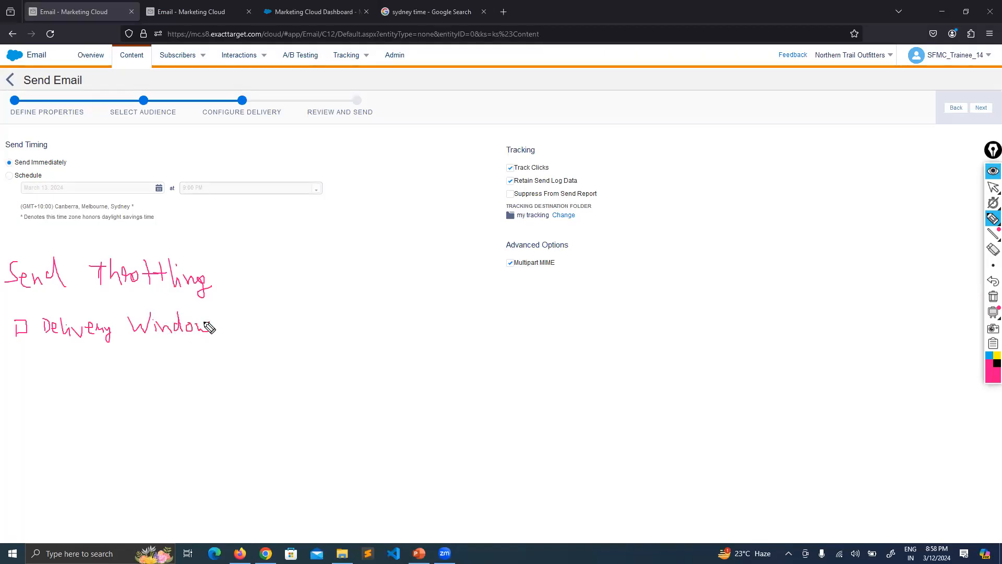
{"action": "mouse_move", "coordinate": [50, 365]}
{"action": "left_mouse_down"}
{"action": "mouse_move", "coordinate": [45, 376]}
{"action": "mouse_move", "coordinate": [69, 382]}
{"action": "mouse_move", "coordinate": [197, 383]}
{"action": "mouse_move", "coordinate": [113, 381]}
{"action": "left_mouse_up"}
{"action": "mouse_move", "coordinate": [228, 365]}
{"action": "left_mouse_down"}
{"action": "mouse_move", "coordinate": [230, 380]}
{"action": "mouse_move", "coordinate": [336, 362]}
{"action": "mouse_move", "coordinate": [338, 373]}
{"action": "mouse_move", "coordinate": [261, 378]}
{"action": "left_mouse_up"}
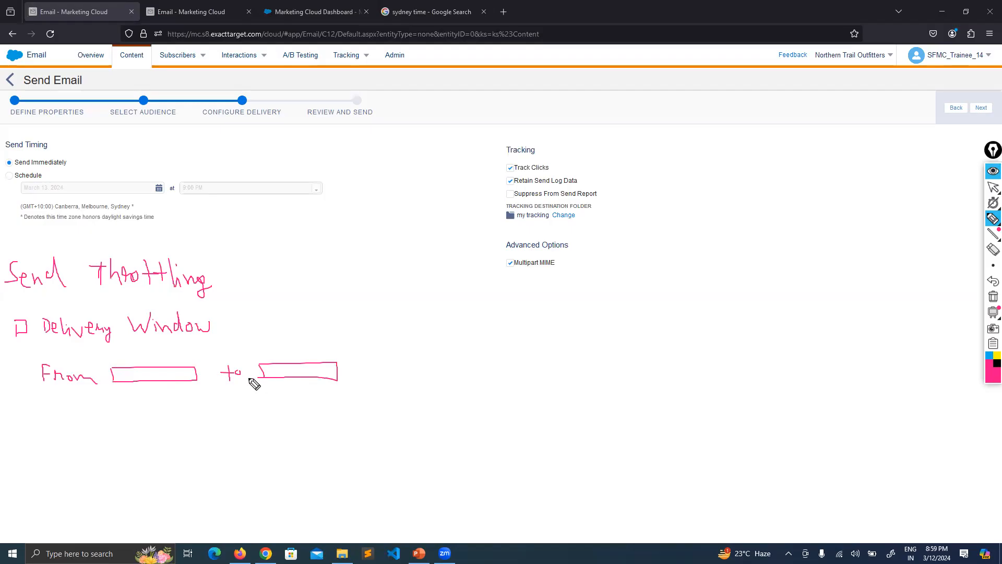
{"action": "mouse_move", "coordinate": [17, 421]}
{"action": "left_mouse_down"}
{"action": "mouse_move", "coordinate": [33, 408]}
{"action": "mouse_move", "coordinate": [34, 419]}
{"action": "mouse_move", "coordinate": [16, 420]}
{"action": "mouse_move", "coordinate": [112, 409]}
{"action": "mouse_move", "coordinate": [116, 418]}
{"action": "mouse_move", "coordinate": [112, 407]}
{"action": "mouse_move", "coordinate": [160, 402]}
{"action": "mouse_move", "coordinate": [154, 417]}
{"action": "mouse_move", "coordinate": [205, 420]}
{"action": "mouse_move", "coordinate": [217, 404]}
{"action": "mouse_move", "coordinate": [229, 420]}
{"action": "left_mouse_up"}
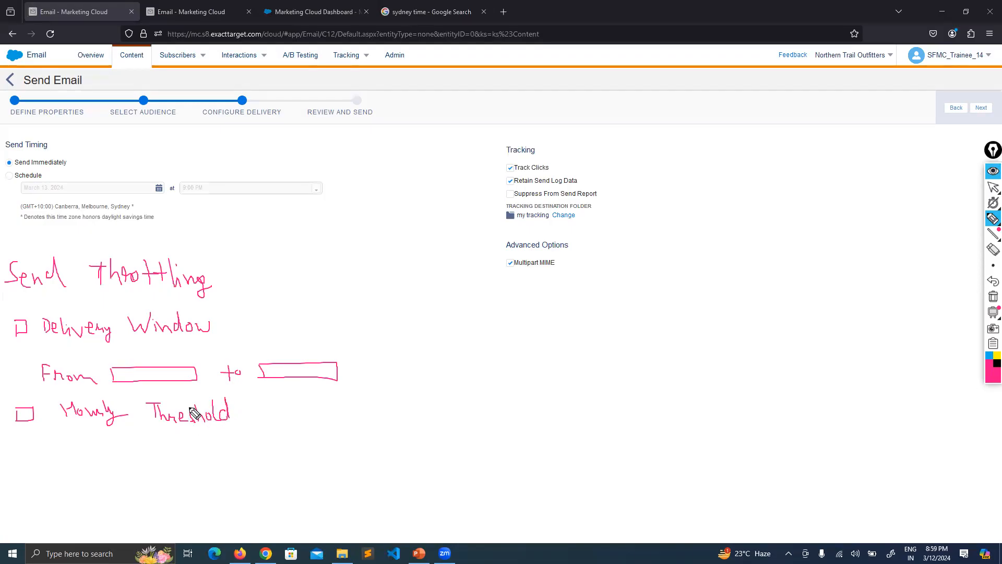
{"action": "mouse_move", "coordinate": [75, 455]}
{"action": "left_mouse_down"}
{"action": "mouse_move", "coordinate": [74, 443]}
{"action": "mouse_move", "coordinate": [108, 434]}
{"action": "mouse_move", "coordinate": [170, 434]}
{"action": "mouse_move", "coordinate": [170, 455]}
{"action": "mouse_move", "coordinate": [82, 455]}
{"action": "mouse_move", "coordinate": [75, 439]}
{"action": "left_mouse_up"}
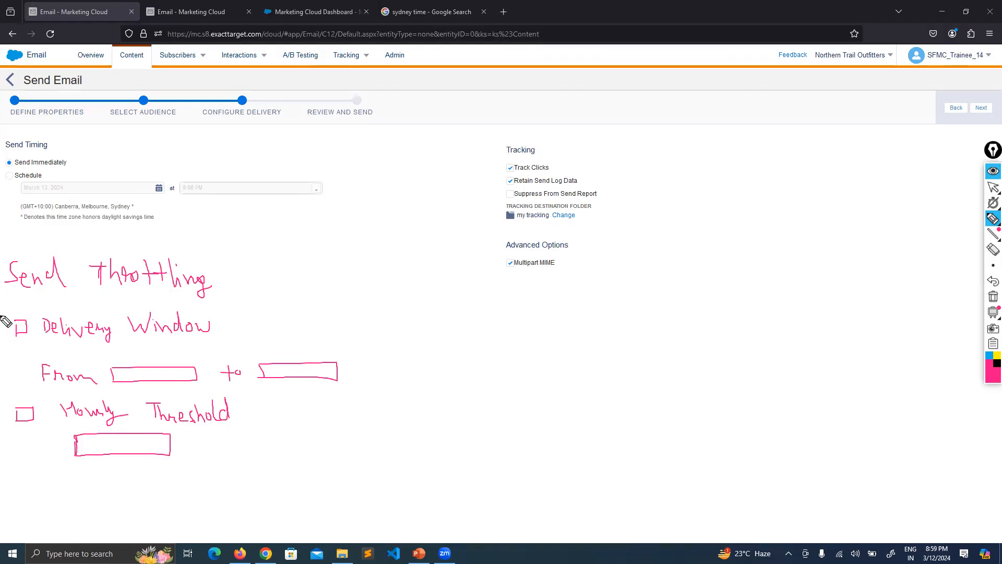
Handwrite "1M" beside the Tracking options and circle it
{"action": "left_click", "coordinate": [993, 187]}
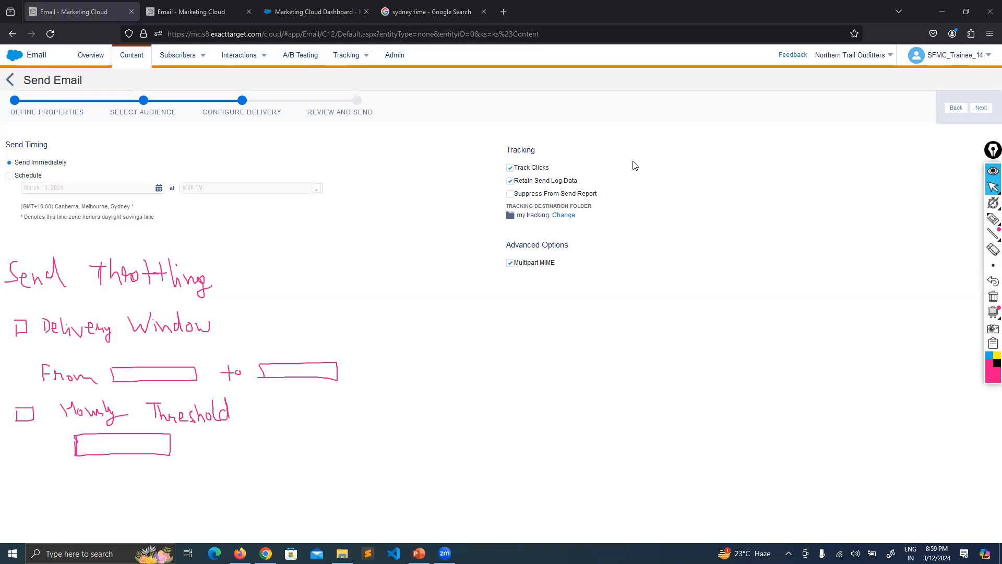
{"action": "left_click", "coordinate": [991, 221]}
{"action": "mouse_move", "coordinate": [673, 155]}
{"action": "left_mouse_down"}
{"action": "mouse_move", "coordinate": [672, 185]}
{"action": "mouse_move", "coordinate": [715, 189]}
{"action": "left_mouse_up"}
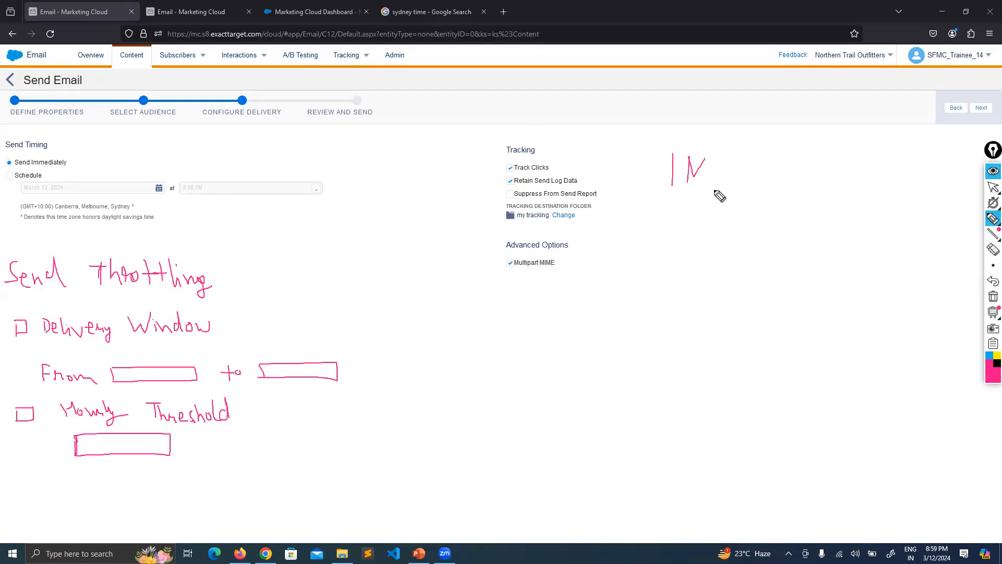
{"action": "mouse_move", "coordinate": [677, 137]}
{"action": "left_mouse_down"}
{"action": "mouse_move", "coordinate": [663, 215]}
{"action": "mouse_move", "coordinate": [677, 137]}
{"action": "left_mouse_up"}
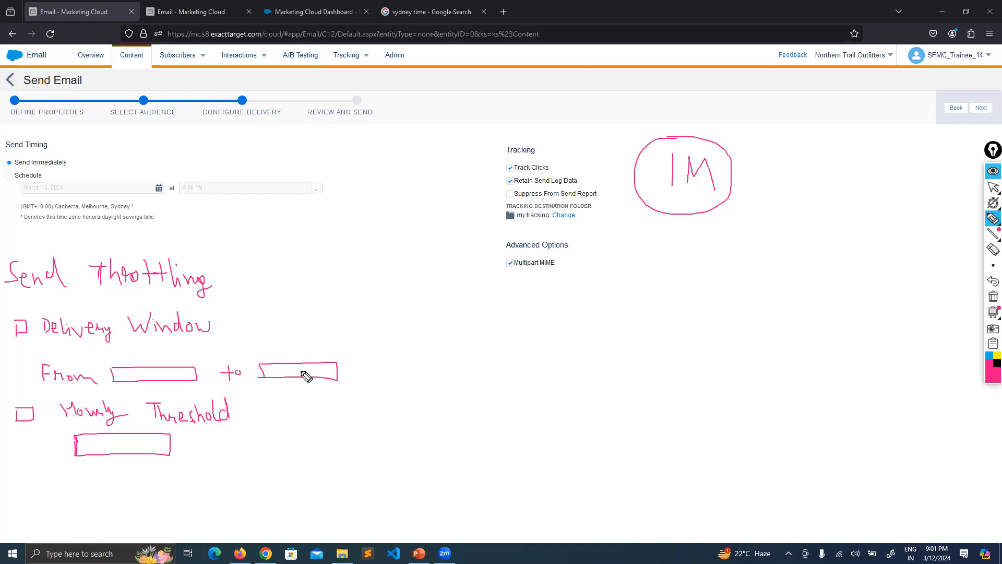
Fill in the handwritten sketch with a delivery window from 10:00 AM to 12:00 PM and an hourly threshold of 50000
{"action": "mouse_move", "coordinate": [126, 371]}
{"action": "left_mouse_down"}
{"action": "mouse_move", "coordinate": [127, 381]}
{"action": "mouse_move", "coordinate": [194, 378]}
{"action": "left_mouse_up"}
{"action": "left_click", "coordinate": [144, 373]}
{"action": "left_click", "coordinate": [144, 379]}
{"action": "mouse_move", "coordinate": [272, 367]}
{"action": "left_mouse_down"}
{"action": "mouse_move", "coordinate": [272, 376]}
{"action": "mouse_move", "coordinate": [313, 374]}
{"action": "left_mouse_up"}
{"action": "left_click", "coordinate": [285, 368]}
{"action": "left_click", "coordinate": [285, 374]}
{"action": "left_click_drag", "start_coordinate": [312, 365], "coordinate": [328, 371]}
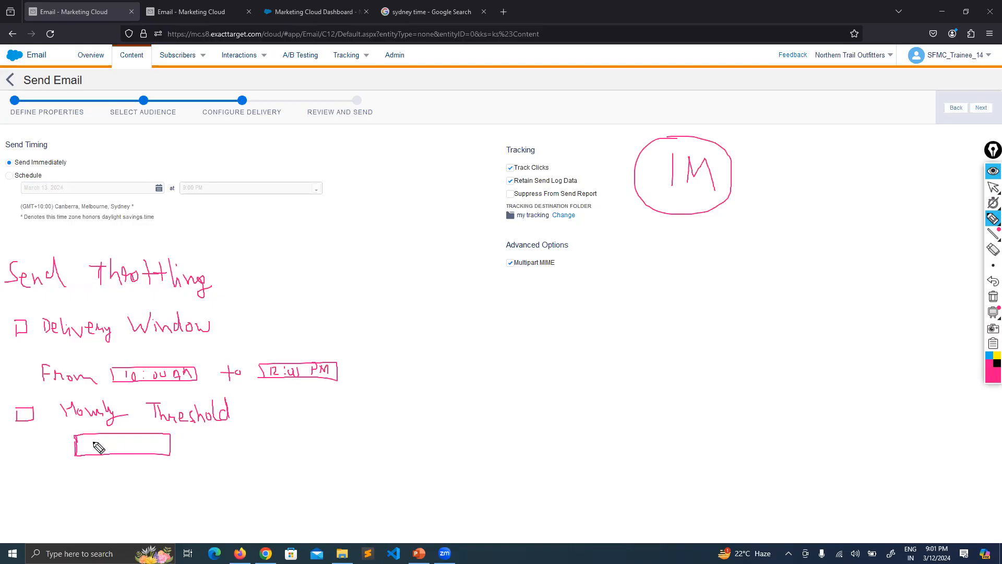
{"action": "mouse_move", "coordinate": [94, 441]}
{"action": "left_mouse_down"}
{"action": "mouse_move", "coordinate": [93, 452]}
{"action": "mouse_move", "coordinate": [103, 440]}
{"action": "mouse_move", "coordinate": [138, 452]}
{"action": "left_mouse_up"}
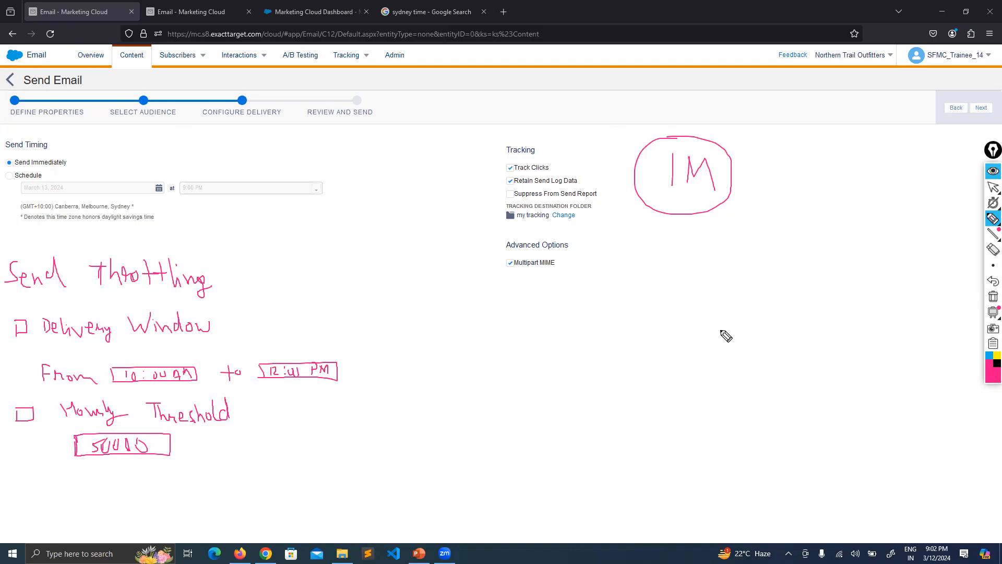
Clear all annotations from the screen and move the collapsed annotation toolbar away from the wizard's navigation controls
{"action": "left_click", "coordinate": [991, 297]}
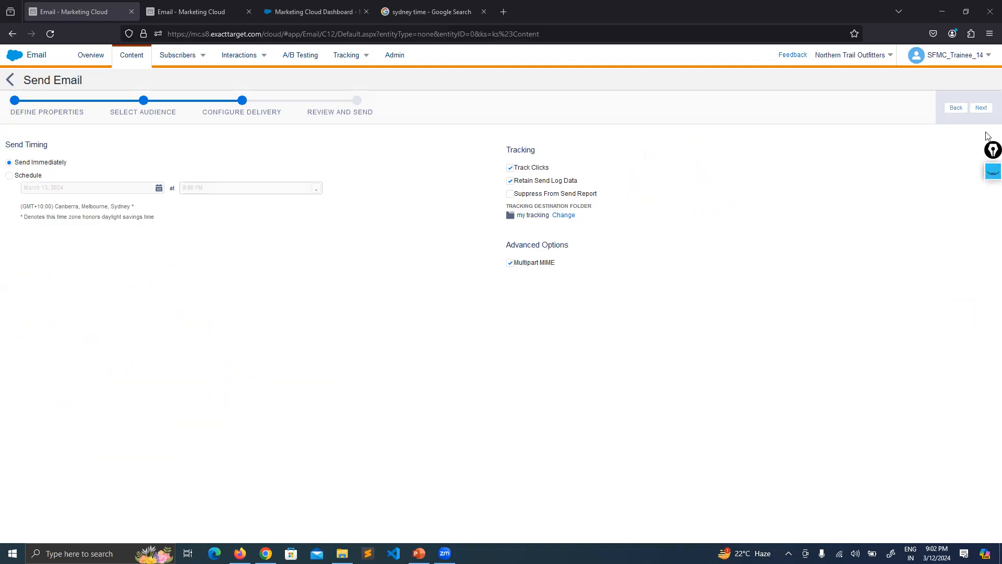
{"action": "left_click_drag", "start_coordinate": [988, 151], "coordinate": [982, 197]}
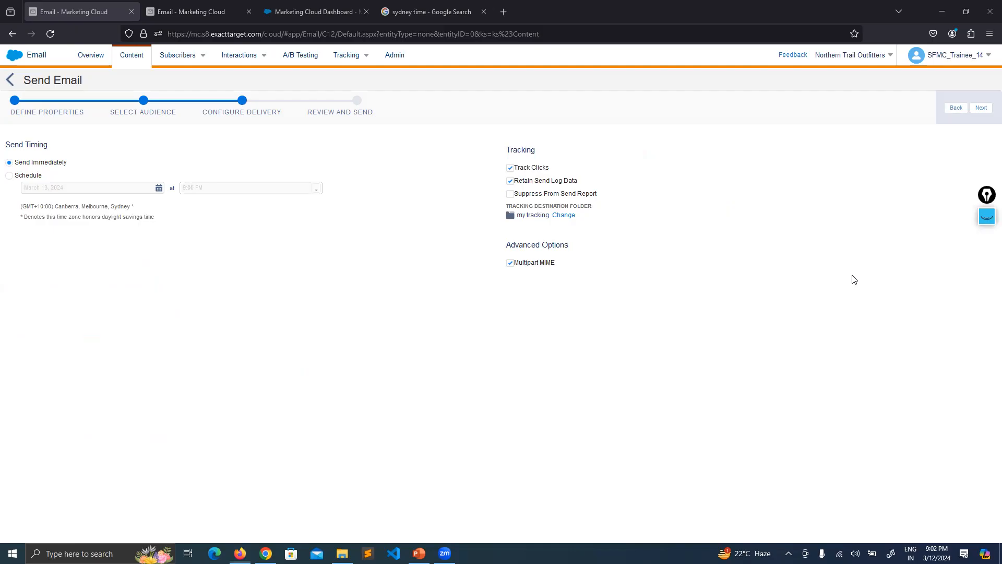
{"action": "left_click", "coordinate": [851, 275]}
Proceed to the send review, confirm the information is correct, and look over the audience, delivery details and email preview
{"action": "left_click", "coordinate": [984, 111]}
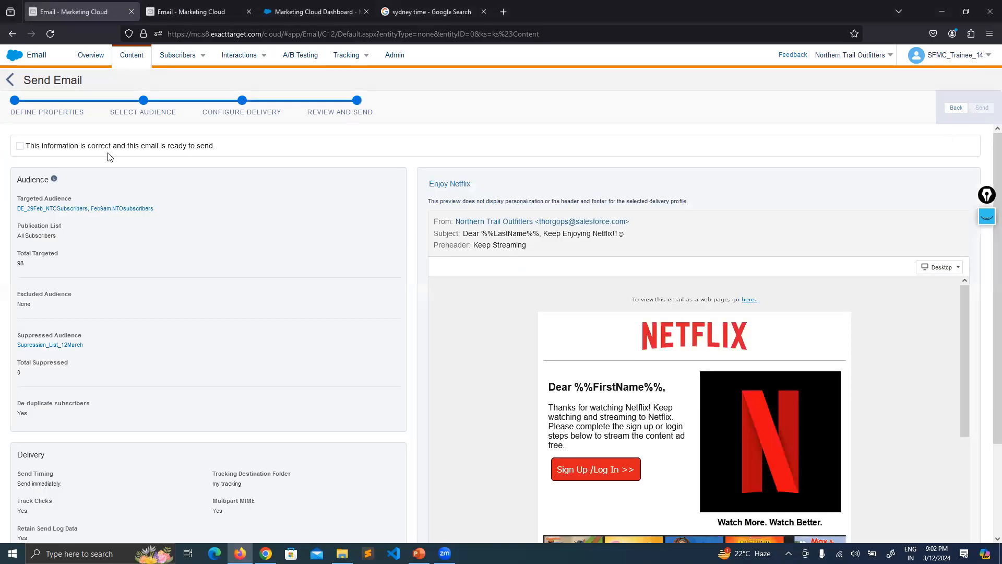
{"action": "left_click", "coordinate": [21, 146]}
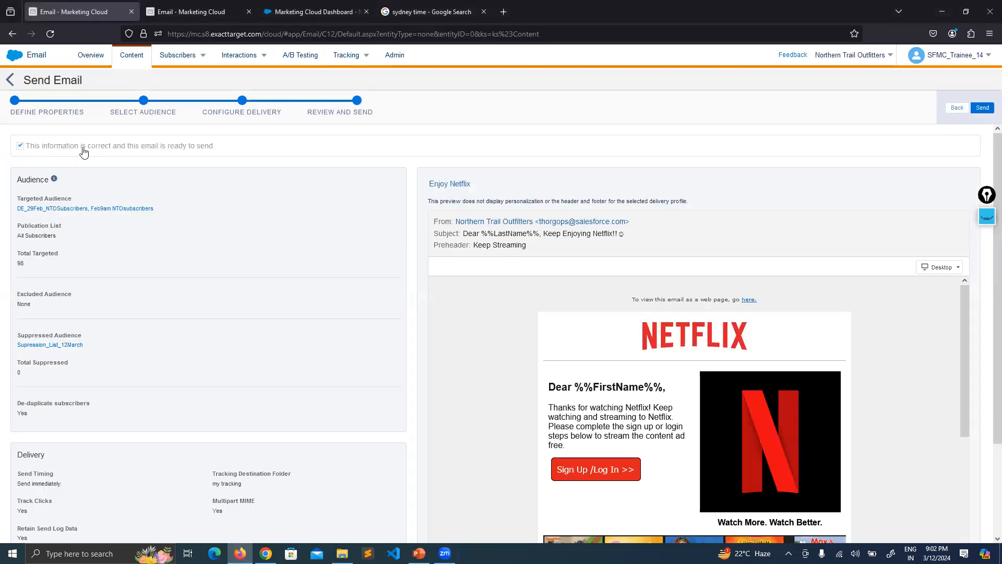
{"action": "scroll", "coordinate": [420, 172], "scroll_direction": "down", "scroll_amount": 3}
{"action": "scroll", "coordinate": [498, 344], "scroll_direction": "down", "scroll_amount": 8}
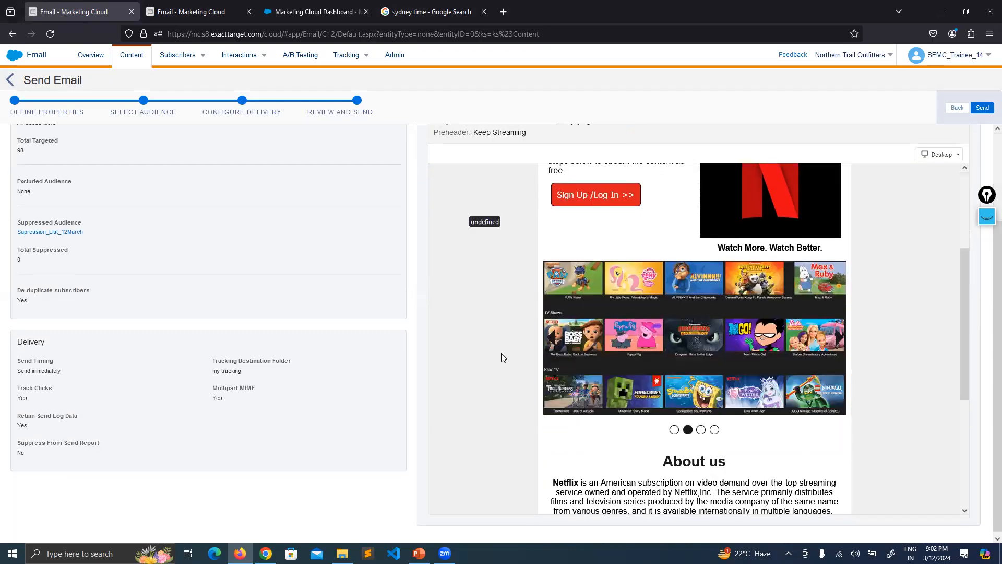
{"action": "scroll", "coordinate": [922, 293], "scroll_direction": "up", "scroll_amount": 8}
{"action": "scroll", "coordinate": [922, 293], "scroll_direction": "up", "scroll_amount": 2}
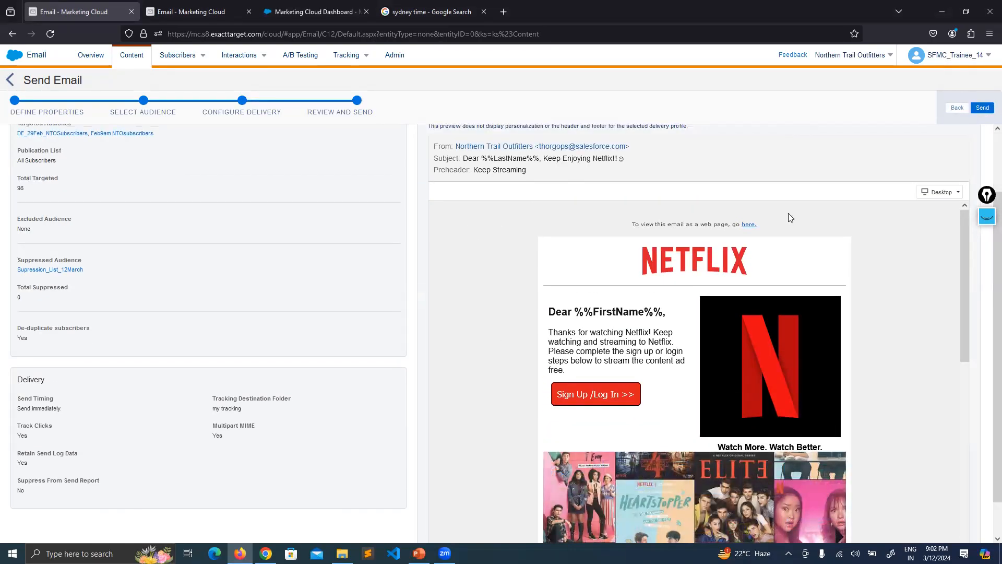
{"action": "scroll", "coordinate": [788, 213], "scroll_direction": "up", "scroll_amount": 2}
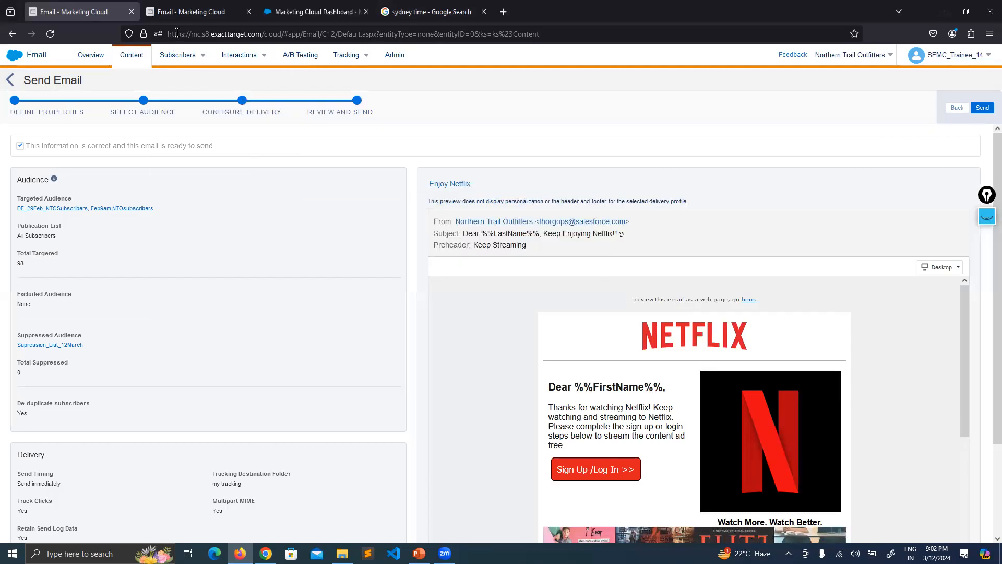
{"action": "left_click", "coordinate": [172, 12]}
{"action": "left_click", "coordinate": [88, 7]}
{"action": "left_click_drag", "start_coordinate": [986, 194], "coordinate": [984, 173]}
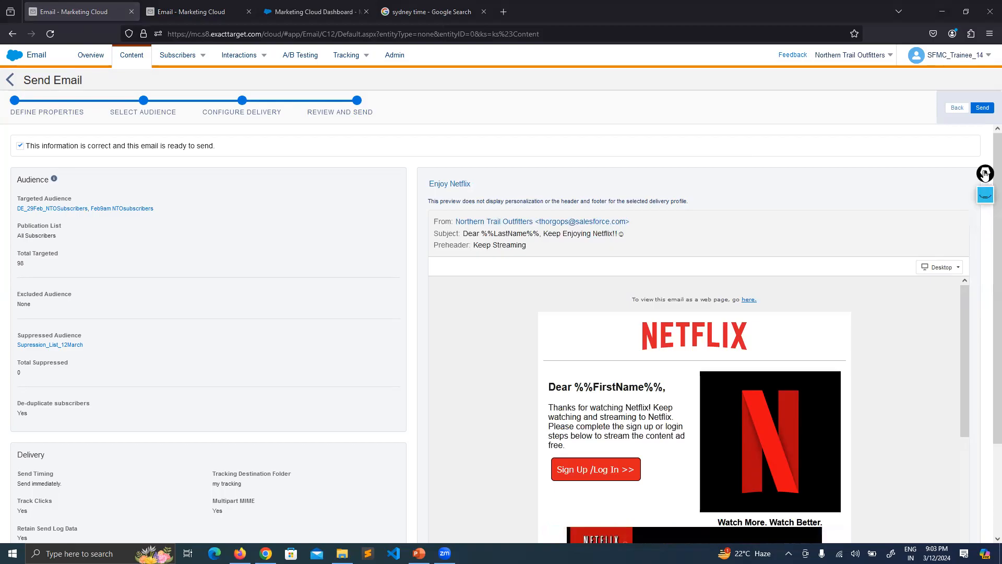
{"action": "left_click_drag", "start_coordinate": [984, 174], "coordinate": [949, 177]}
{"action": "left_click", "coordinate": [919, 177]}
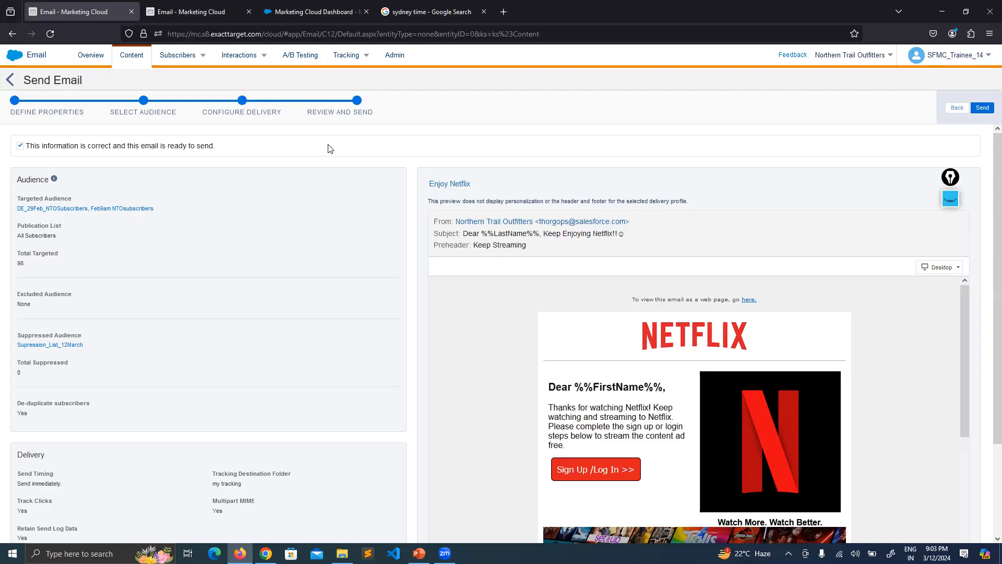
{"action": "mouse_move", "coordinate": [446, 187]}
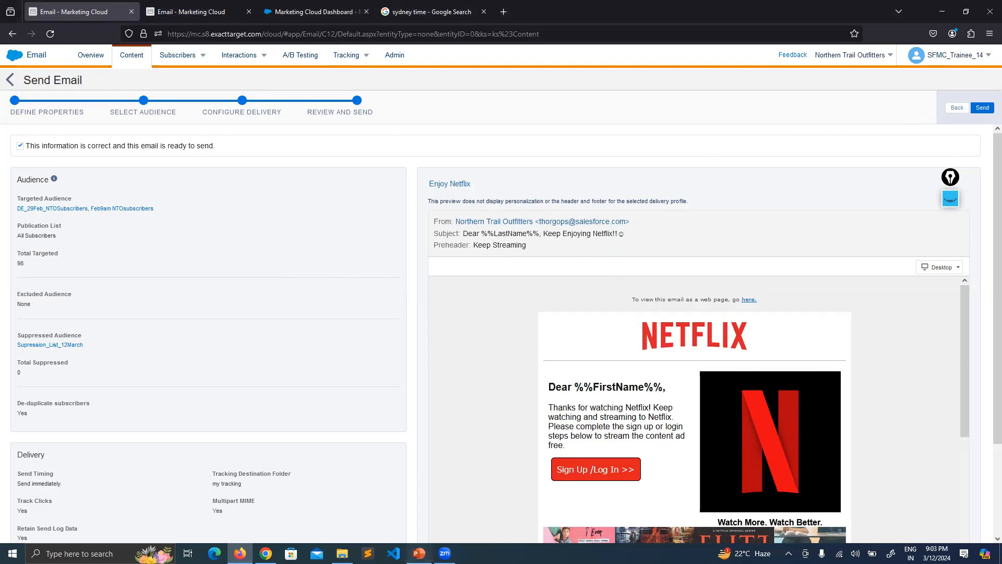
Switch to the SFMC presentation in PowerPoint and display the Send Classification slide
{"action": "key", "text": "alt+Tab"}
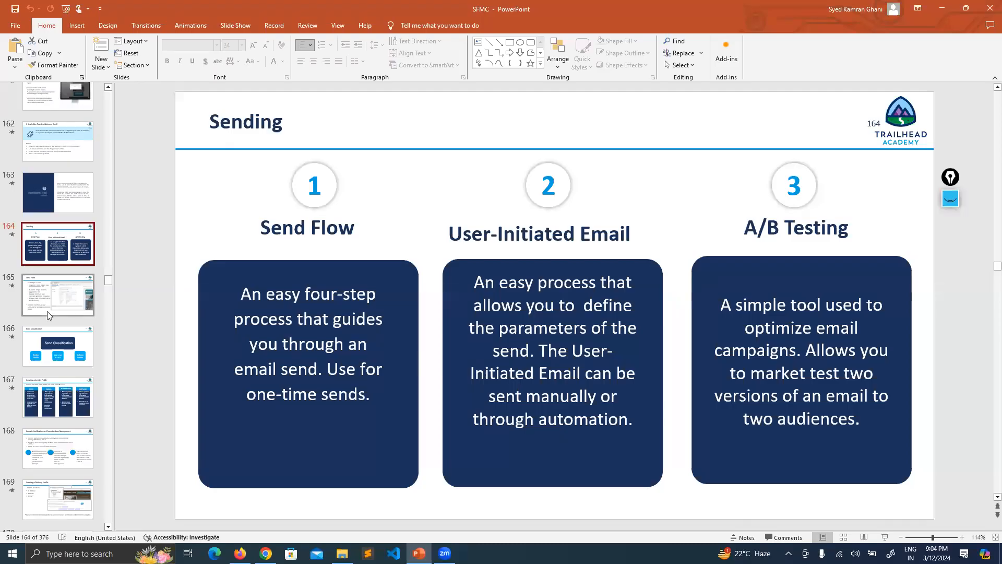
{"action": "key", "text": "Down"}
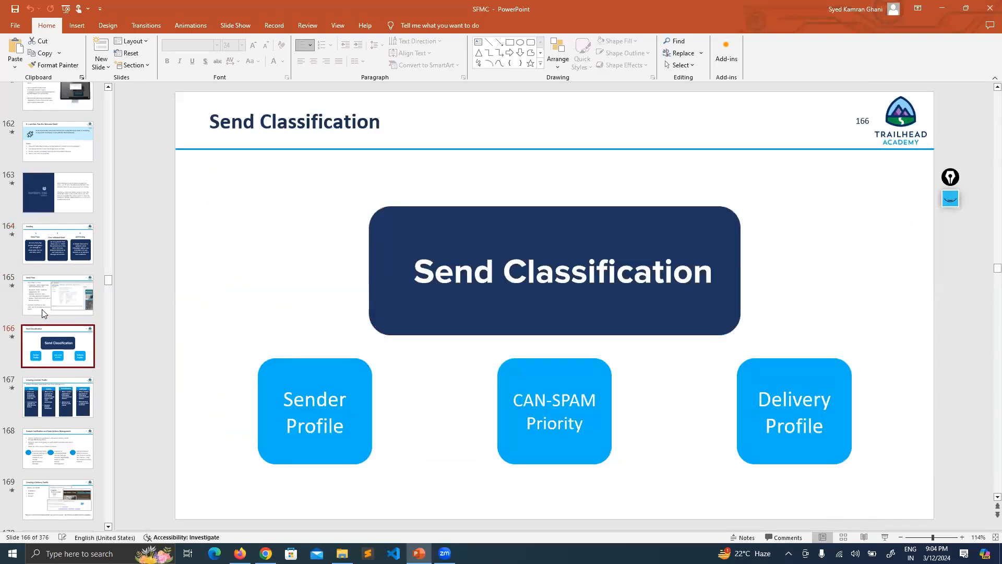